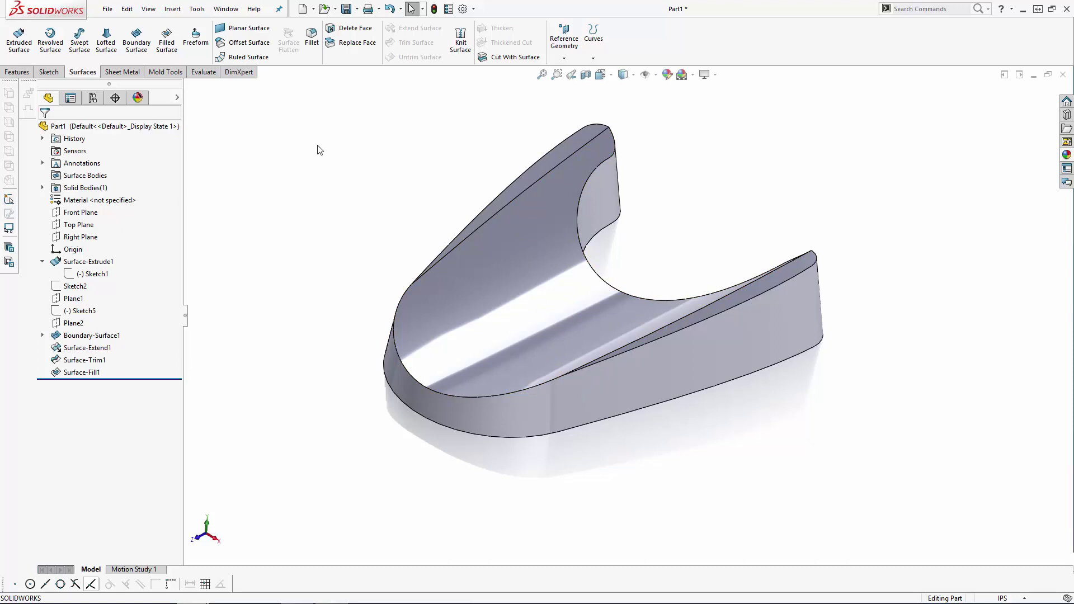
Step: Start a new sketch on the Top Plane and view it from the top
click(90, 225)
click(119, 211)
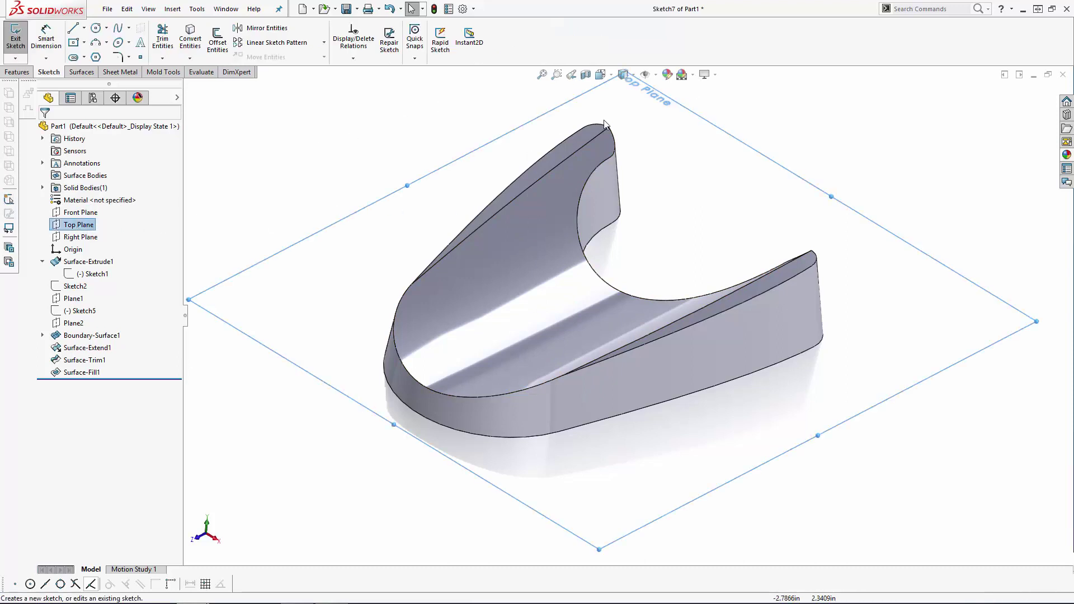
click(600, 75)
click(664, 119)
click(978, 257)
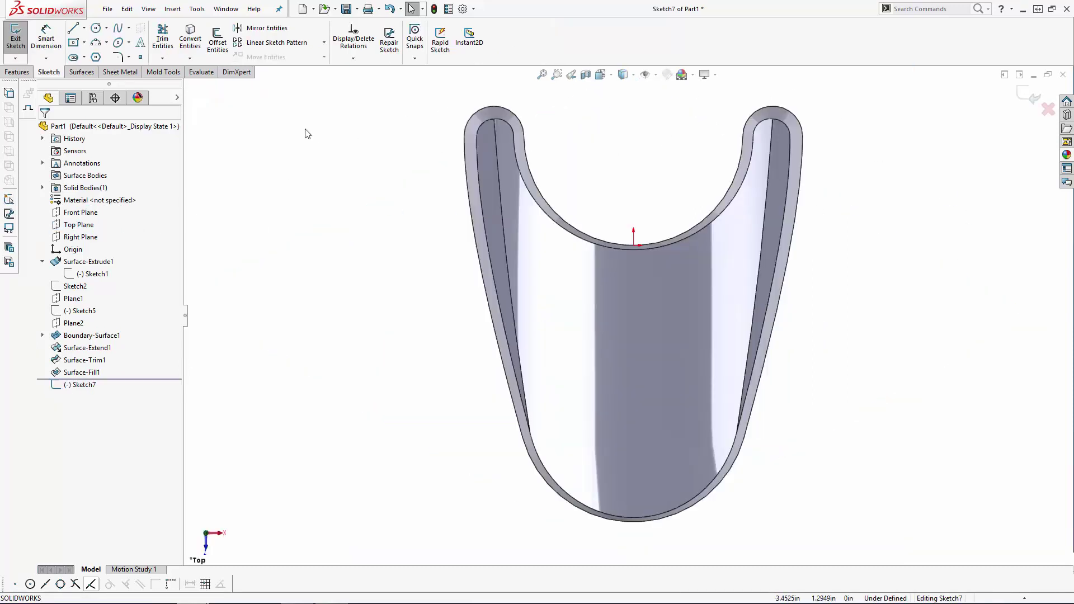
Step: Offset both inner side edges and the rounded end edge of the concave surface inward by 0.04 in
click(218, 41)
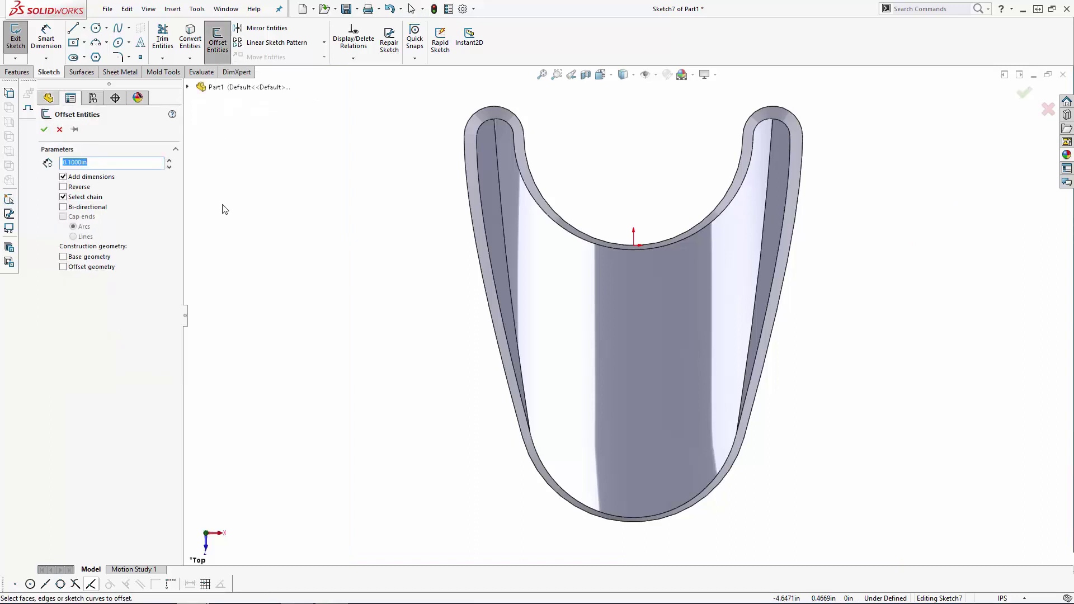
click(516, 271)
scroll(560, 473, down, 3)
click(508, 433)
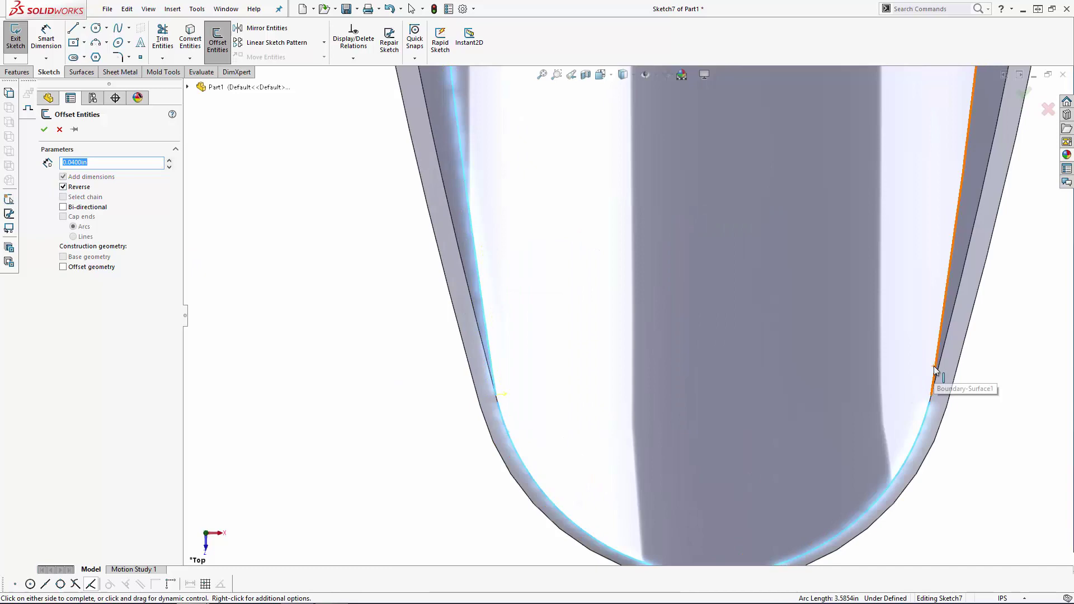
click(934, 370)
scroll(501, 410, down, 4)
click(485, 371)
scroll(662, 397, up, 5)
scroll(701, 398, down, 3)
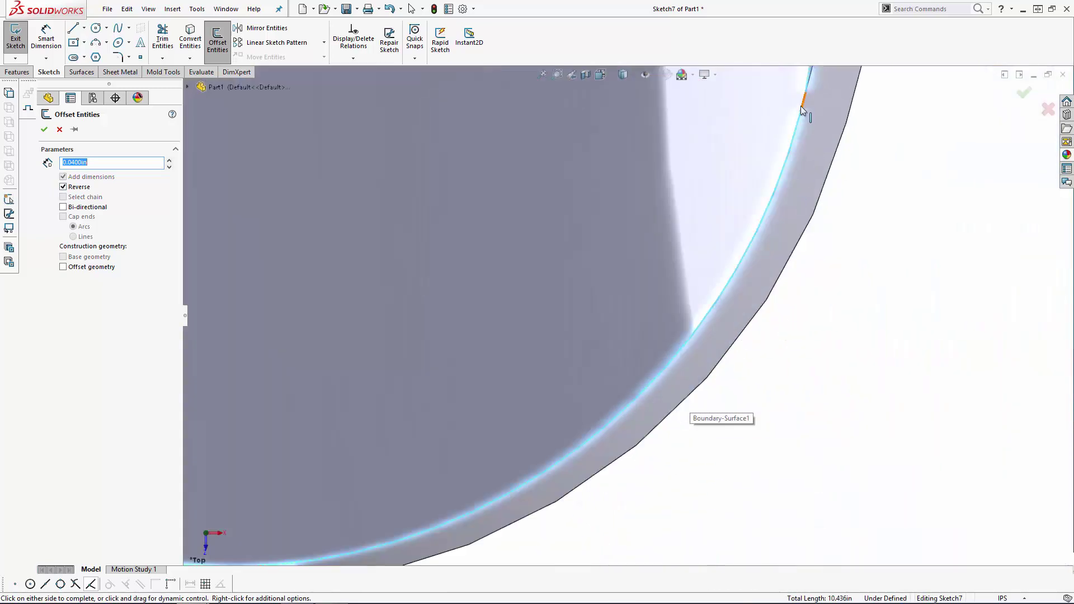
scroll(856, 261, up, 6)
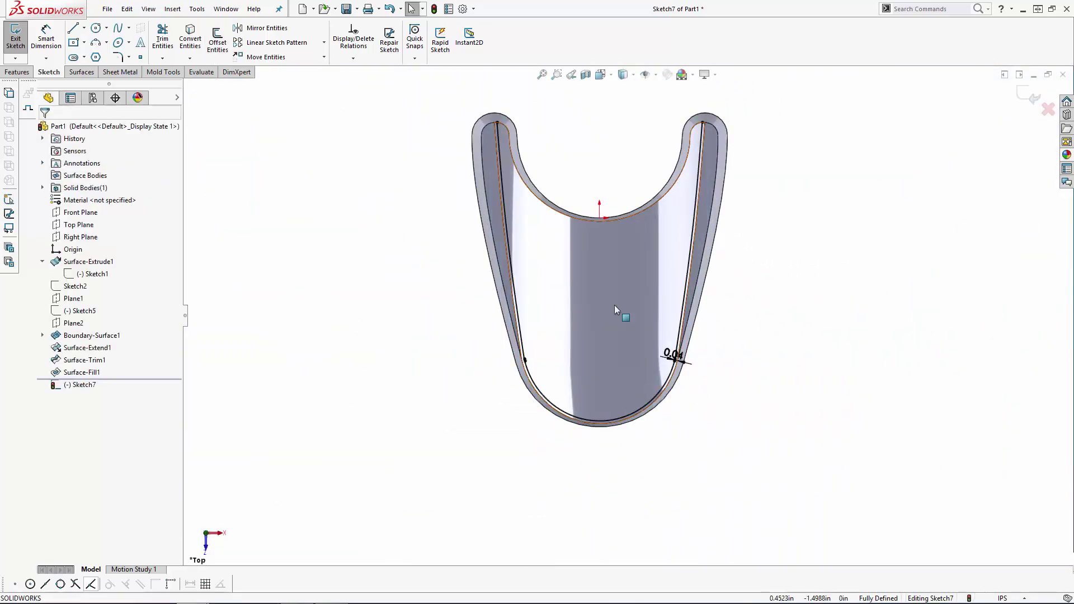
Step: Sketch two horizontal lines across the offset curves, one just below the origin and one near the rounded end
scroll(613, 303, down, 2)
click(74, 28)
click(461, 197)
double_click(730, 197)
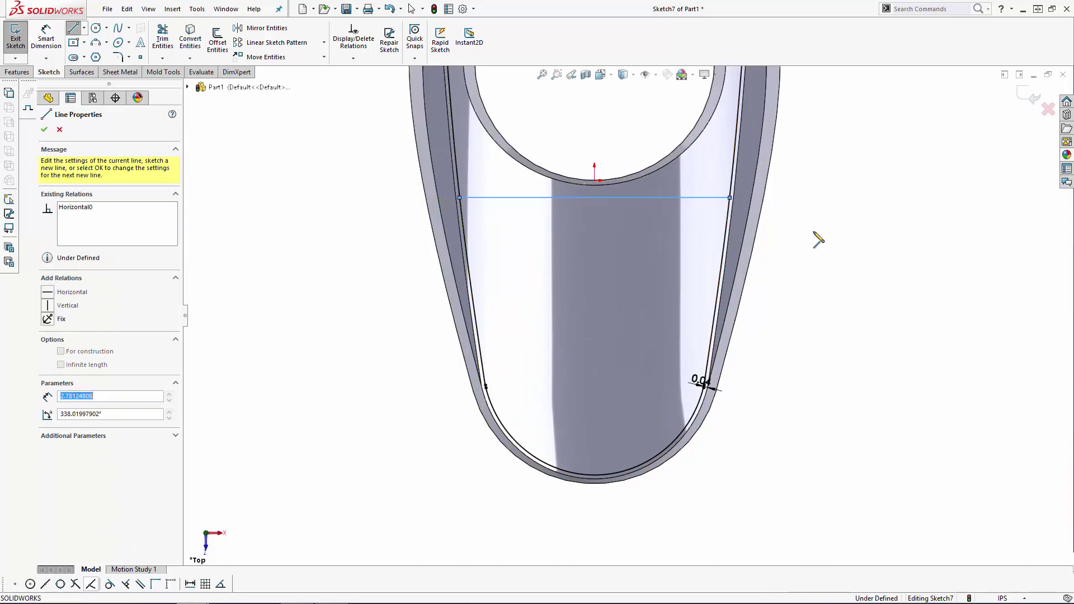
click(516, 441)
click(675, 441)
key(Escape)
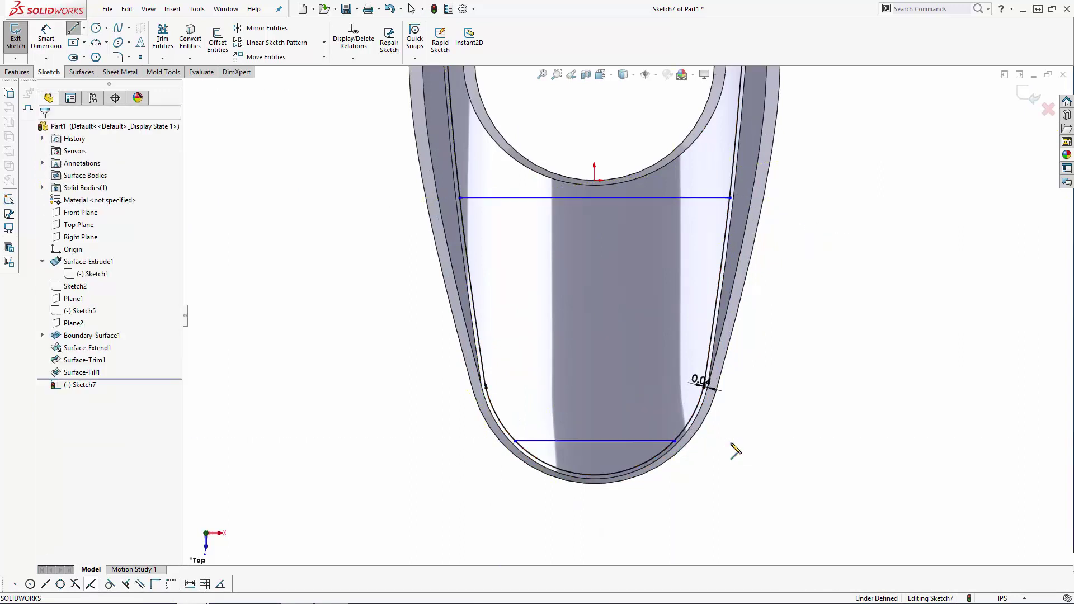
Step: Set the upper horizontal line 0.08 in from the point on the inner arc edge directly below the origin
click(46, 36)
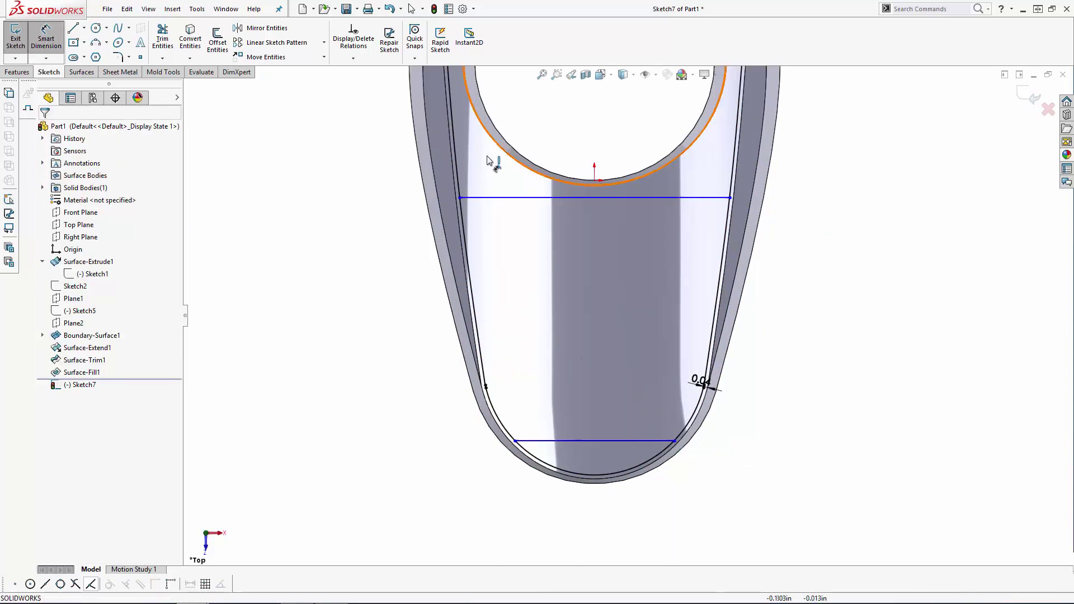
key(Escape)
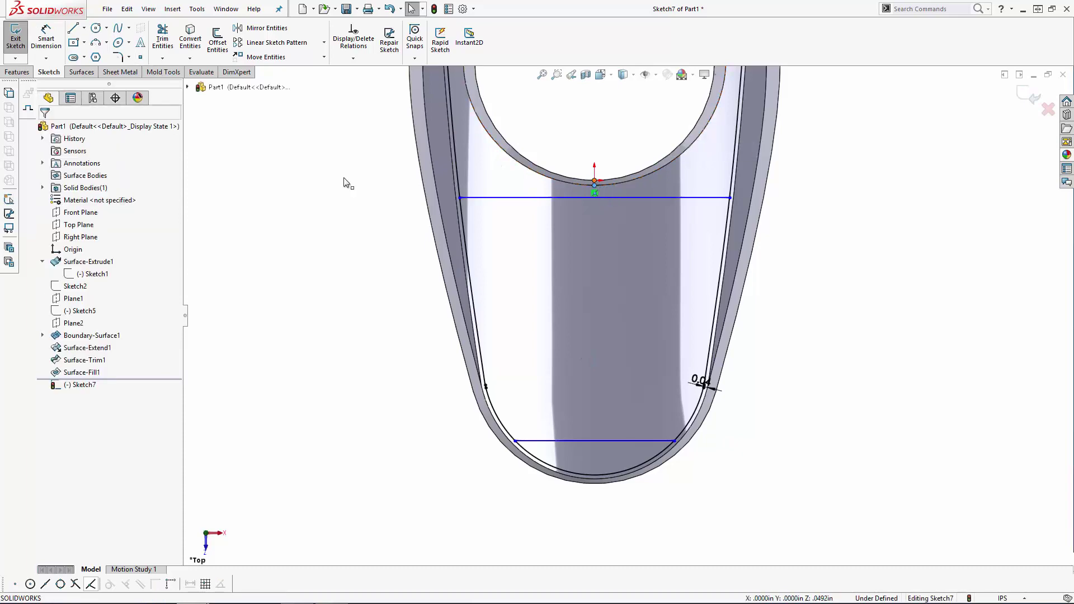
click(595, 186)
key(d)
scroll(586, 196, down, 2)
click(586, 196)
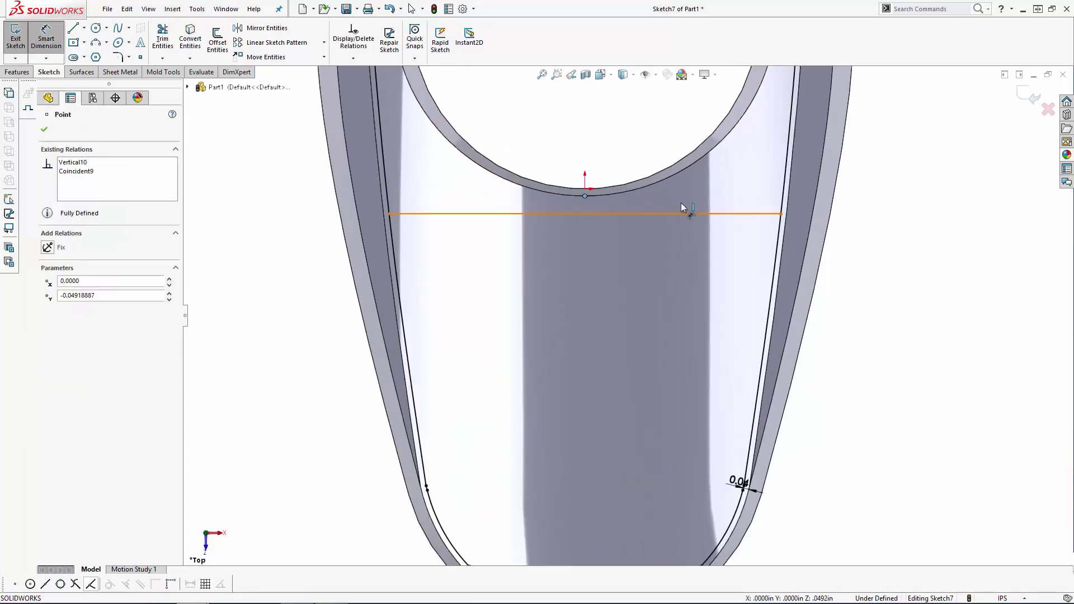
click(689, 214)
click(853, 252)
key(Return)
scroll(806, 358, up, 1)
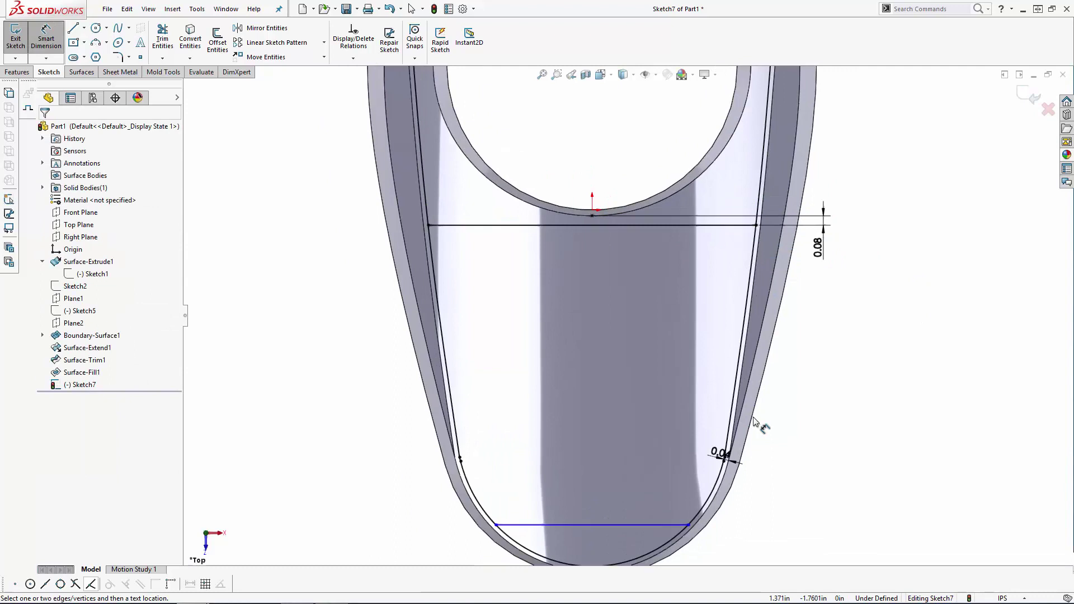
Step: Set the distance between the two horizontal lines to 2.85 in
ctrl+middle_drag(752, 423, 680, 366)
click(551, 168)
click(554, 469)
click(767, 364)
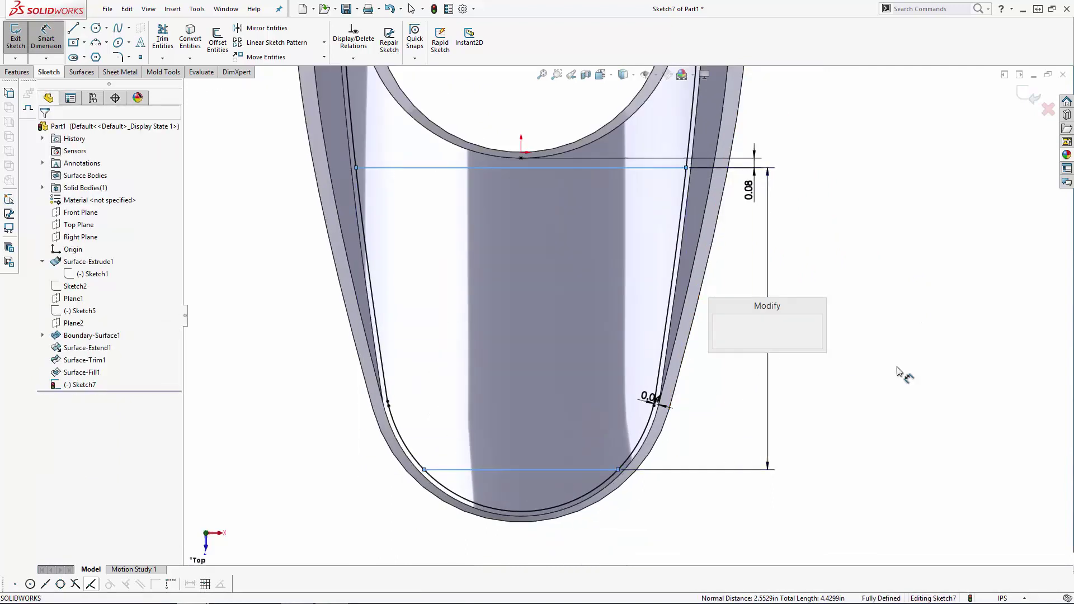
text(2.85)
key(Return)
key(Escape)
Step: Trim the offset curves beyond the two horizontal lines to leave a closed profile, resolving the over-defined sketch
click(162, 38)
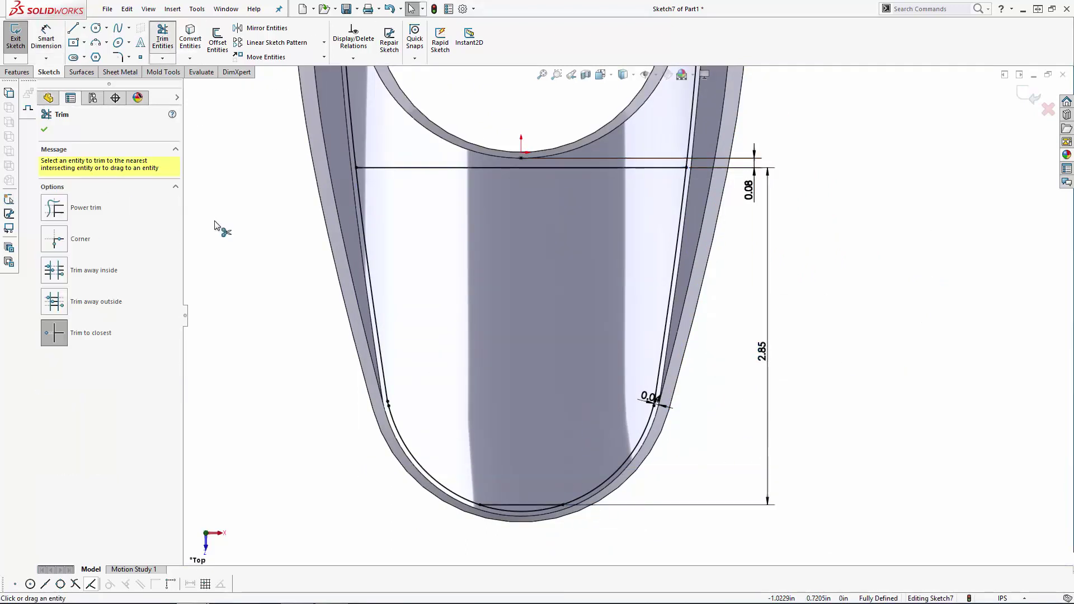
click(548, 506)
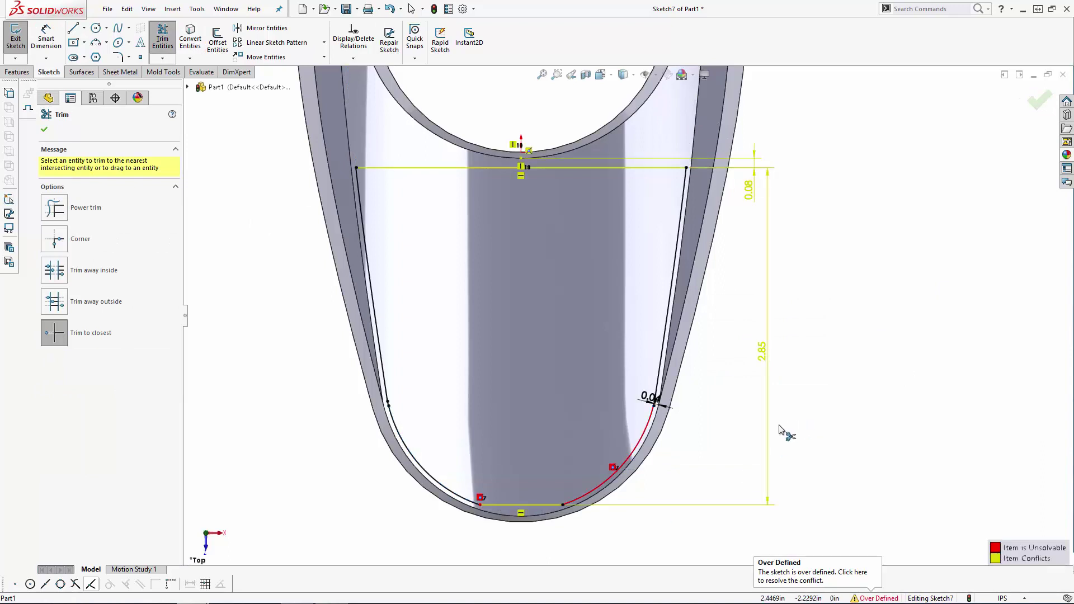
key(Escape)
key(ctrl+z)
key(f)
shift+middle_drag(889, 427, 867, 359)
scroll(896, 420, down, 1)
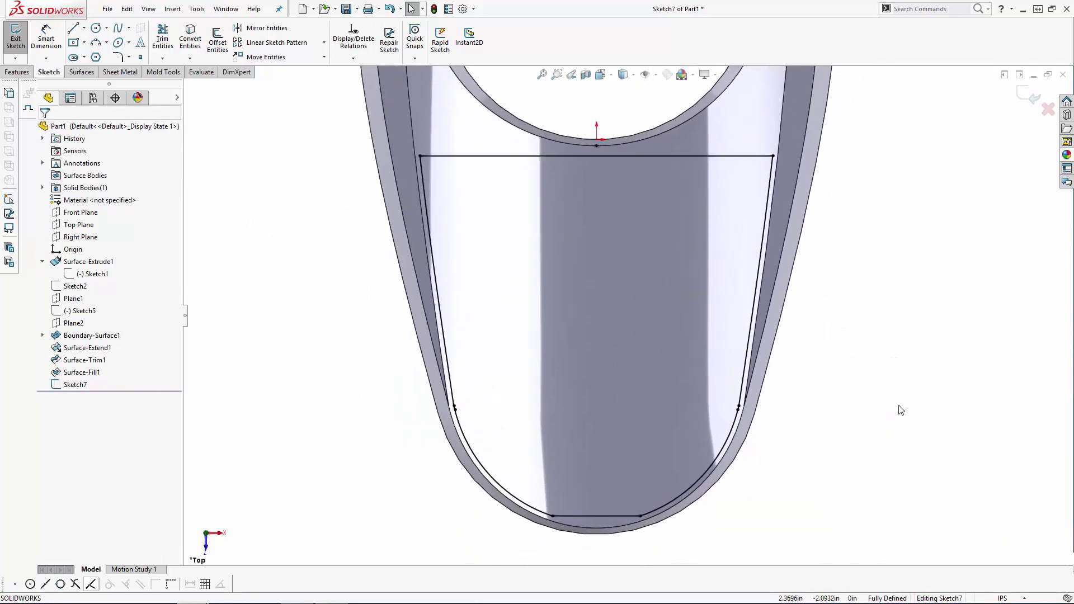
Step: Fit an open, constrained spline through the profile's left side curve and adjoining rounded-end segments
click(197, 9)
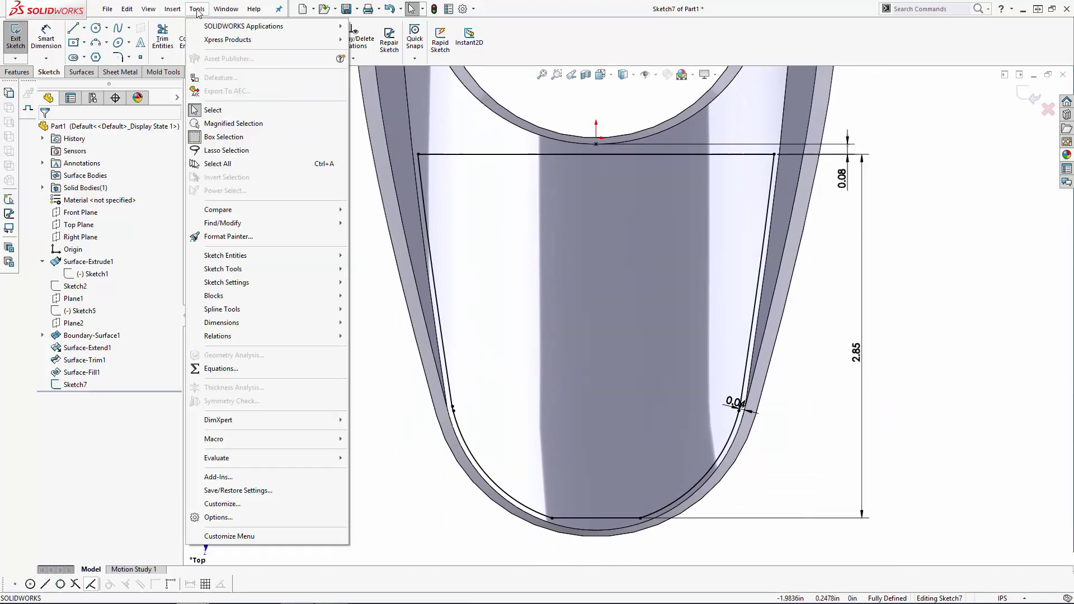
mouse_move(234, 313)
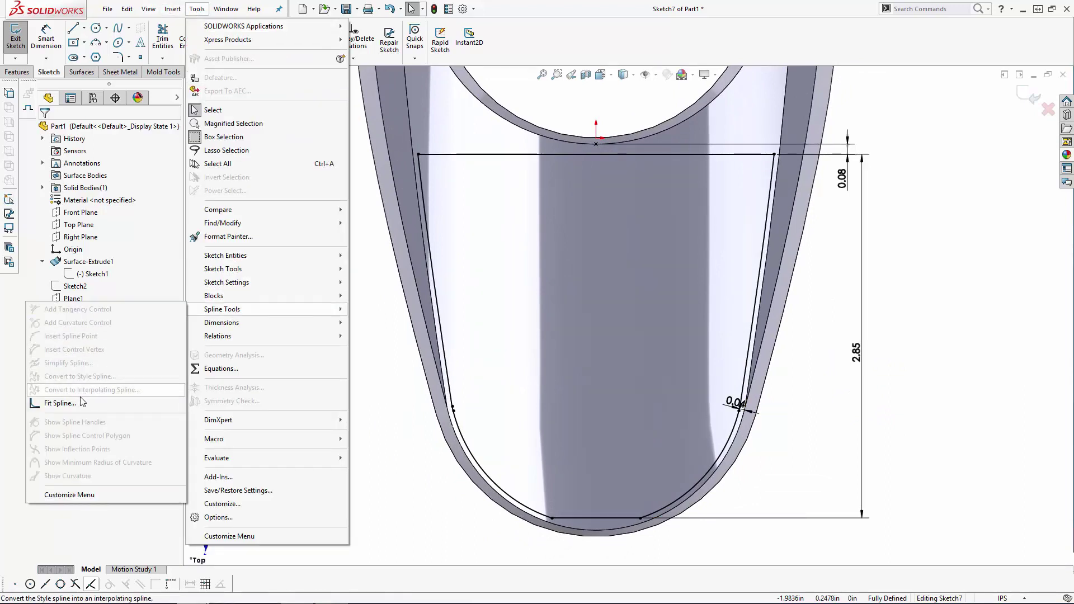
click(60, 403)
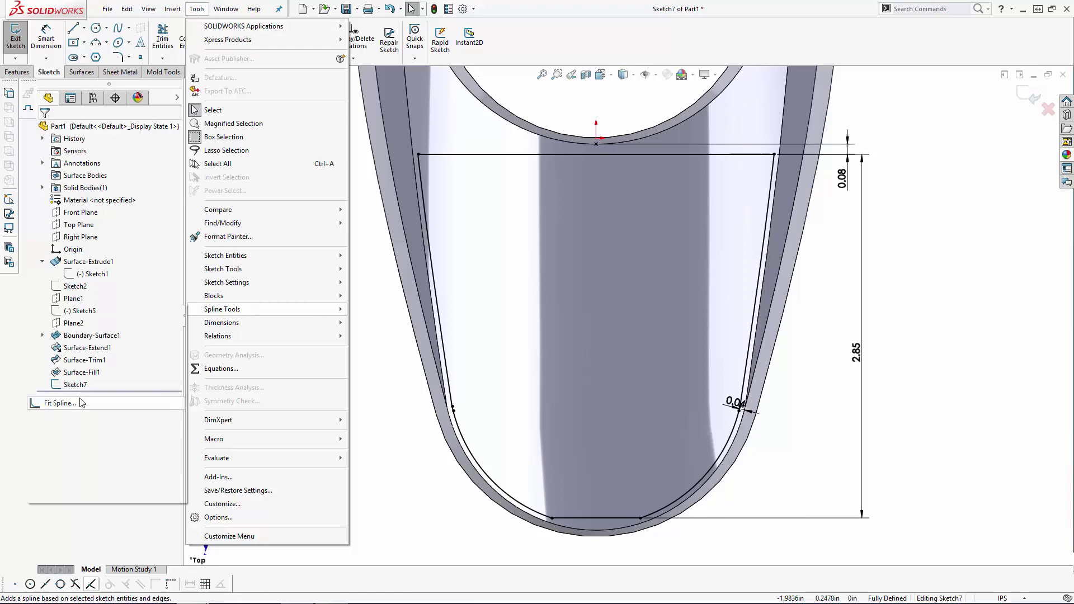
scroll(454, 353, down, 5)
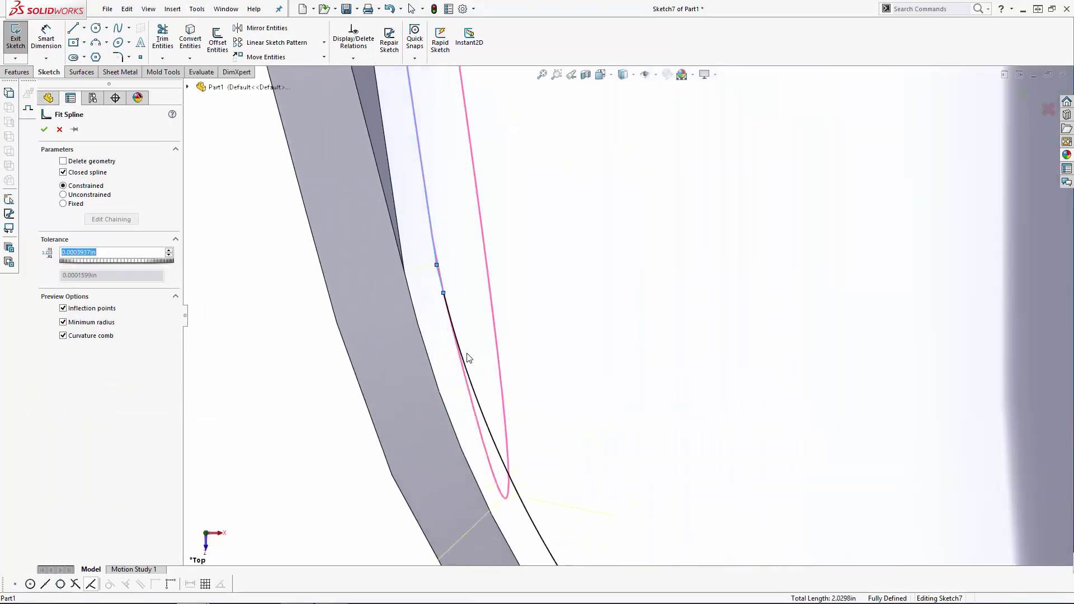
scroll(468, 360, up, 5)
ctrl+middle_drag(509, 358, 431, 426)
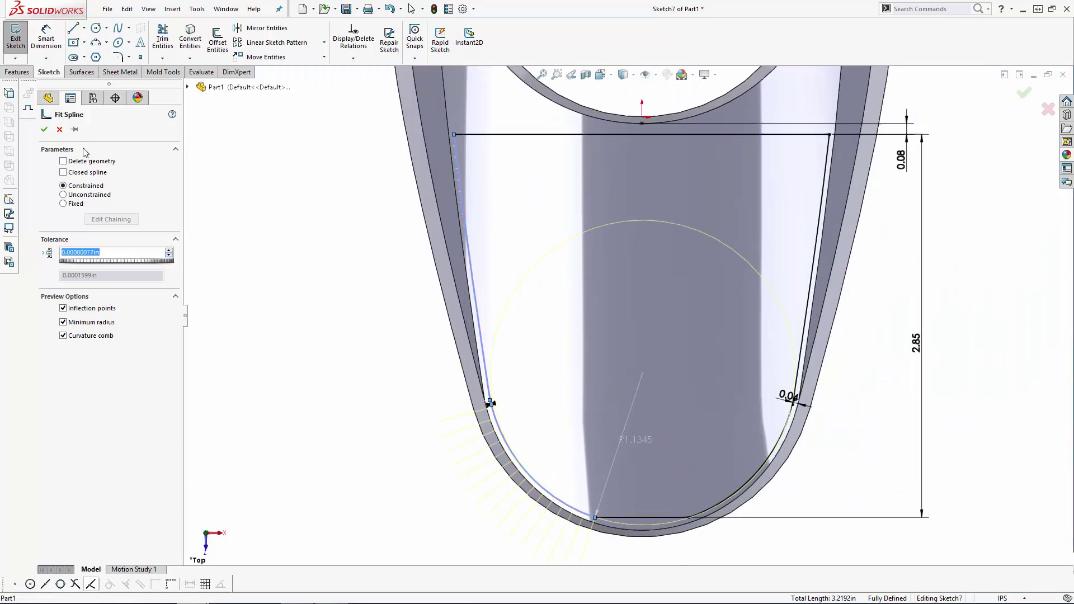
click(44, 129)
Step: Fit a matching constrained spline through the profile's right side segments, with the closed spline option off
key(Return)
click(798, 364)
scroll(839, 414, down, 7)
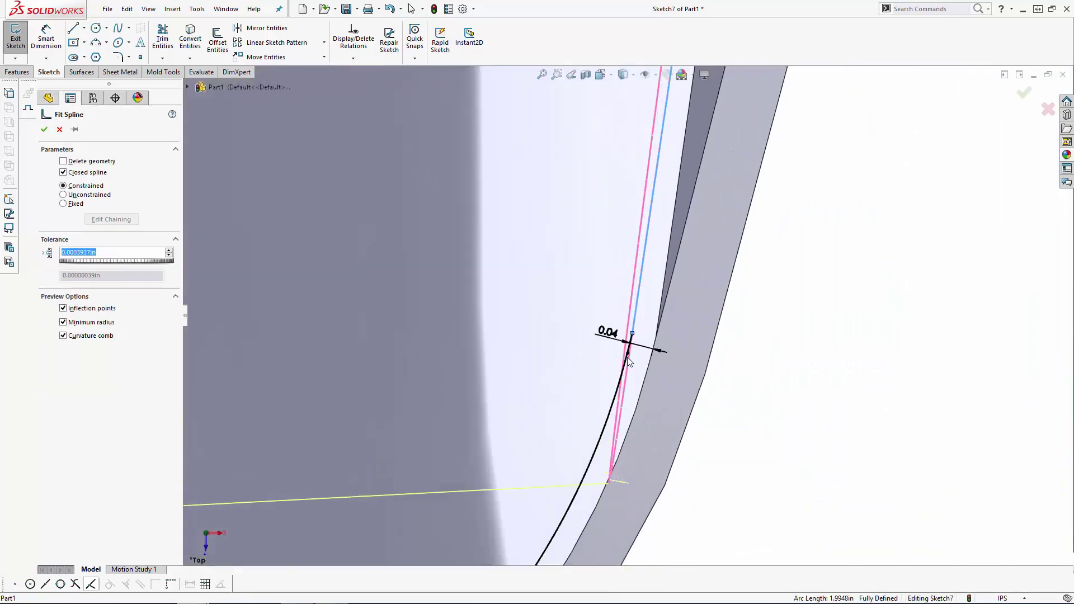
scroll(629, 361, up, 5)
click(63, 172)
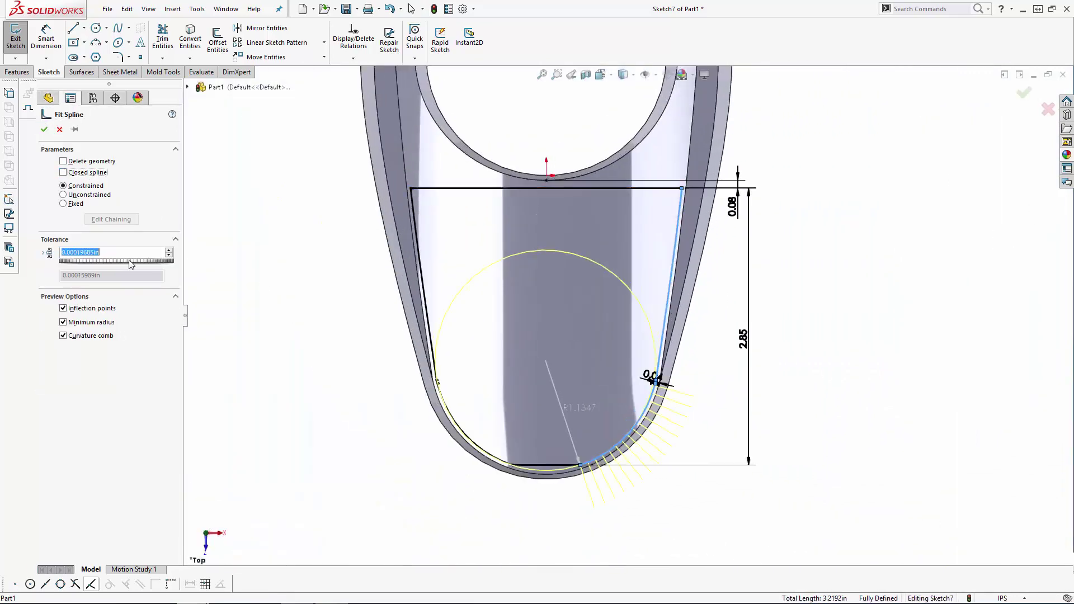
click(44, 129)
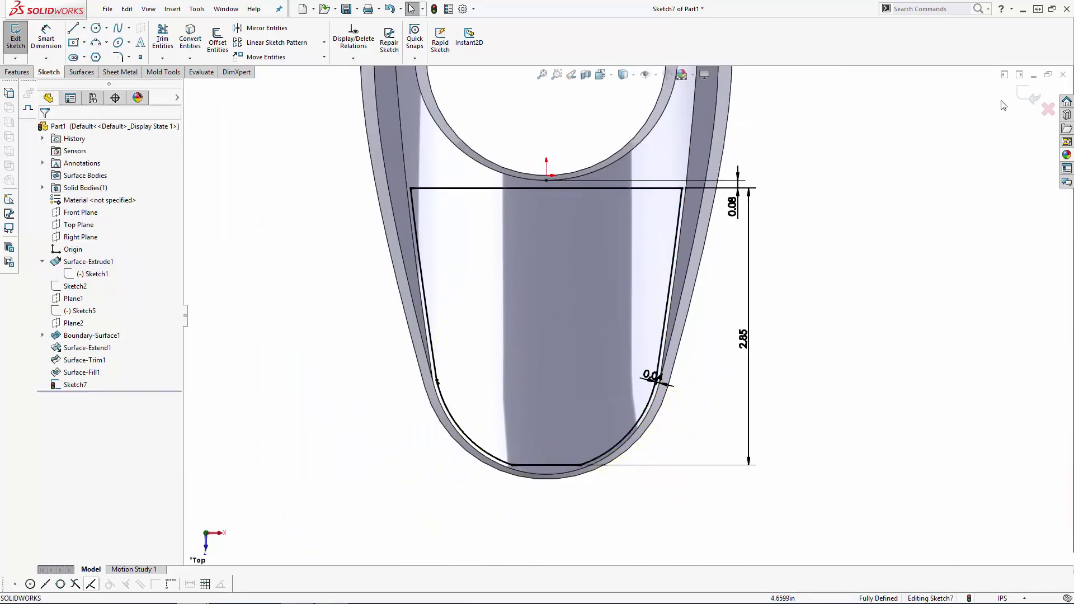
Step: Exit the sketch and extrude it 0.03 in from the concave inner face as a separate body, with merge result off
click(1029, 95)
mouse_move(815, 432)
middle_down()
mouse_move(822, 170)
mouse_move(770, 179)
mouse_move(727, 224)
middle_up()
click(79, 384)
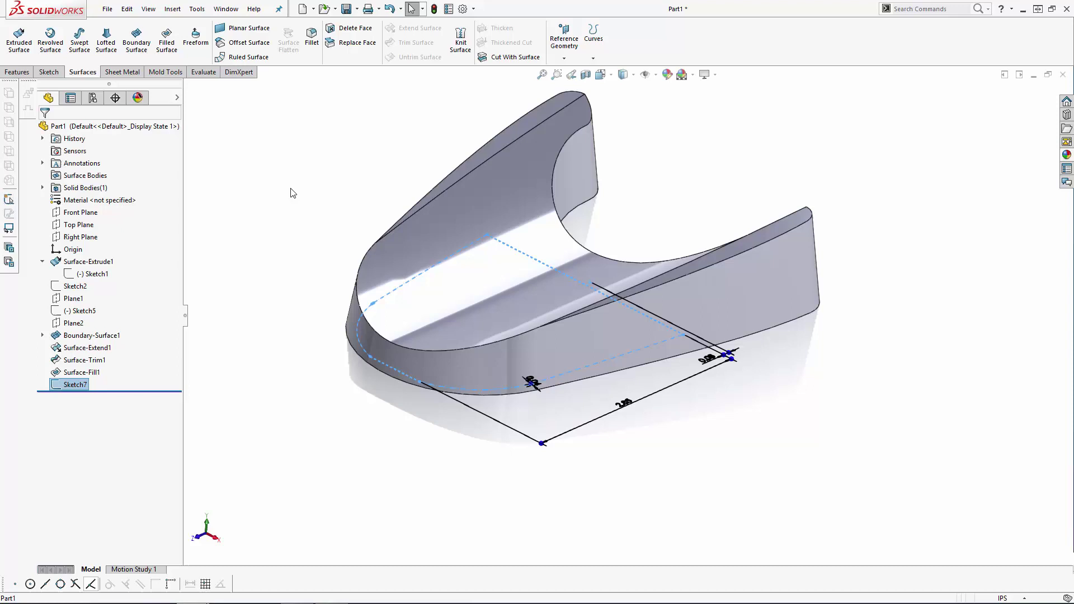
click(23, 74)
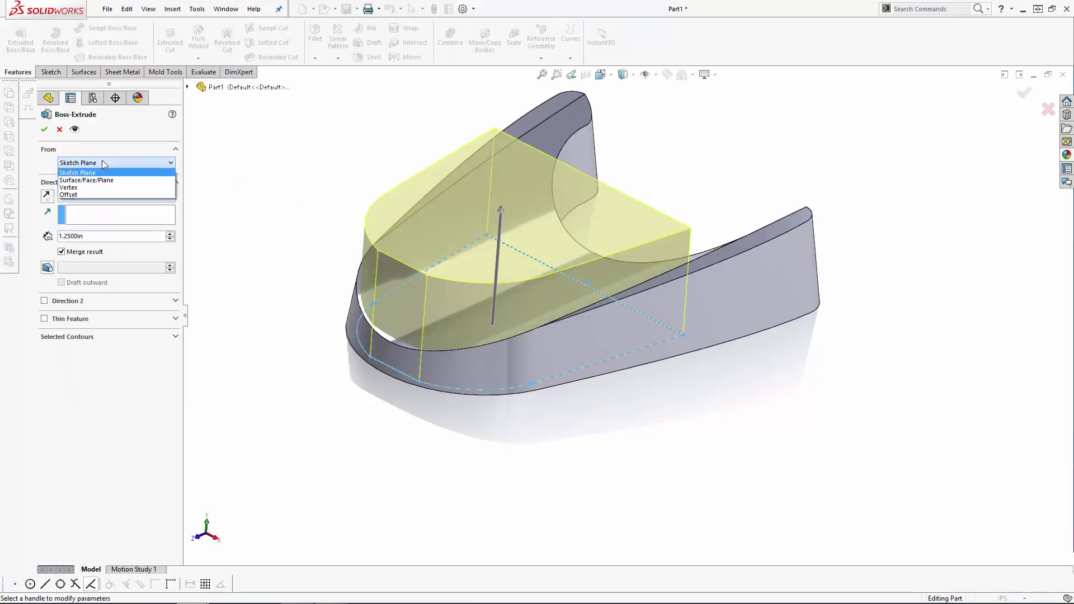
click(112, 173)
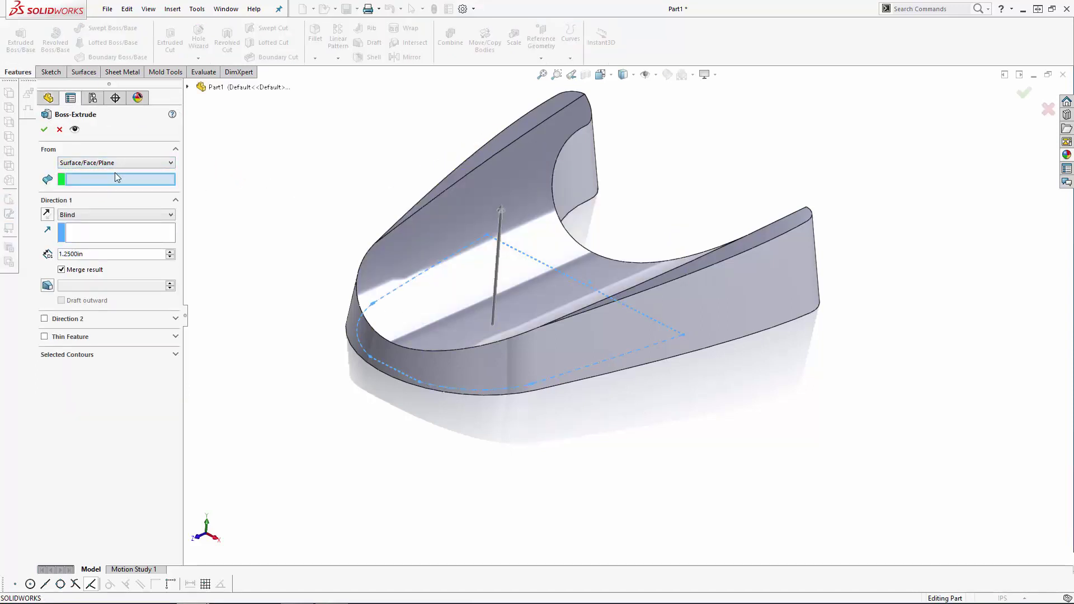
click(505, 181)
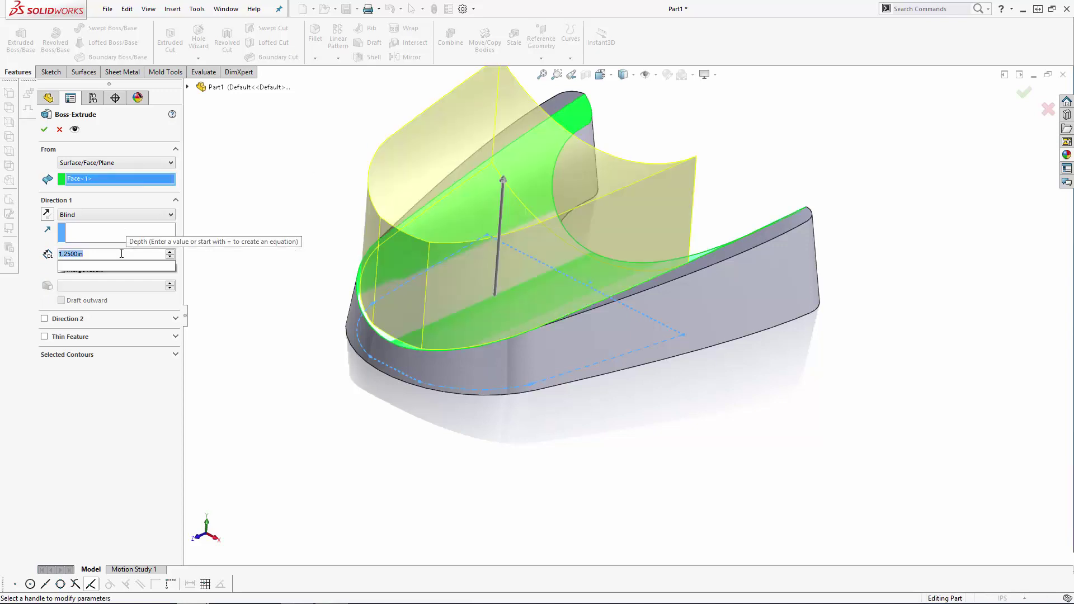
text(.03)
key(Return)
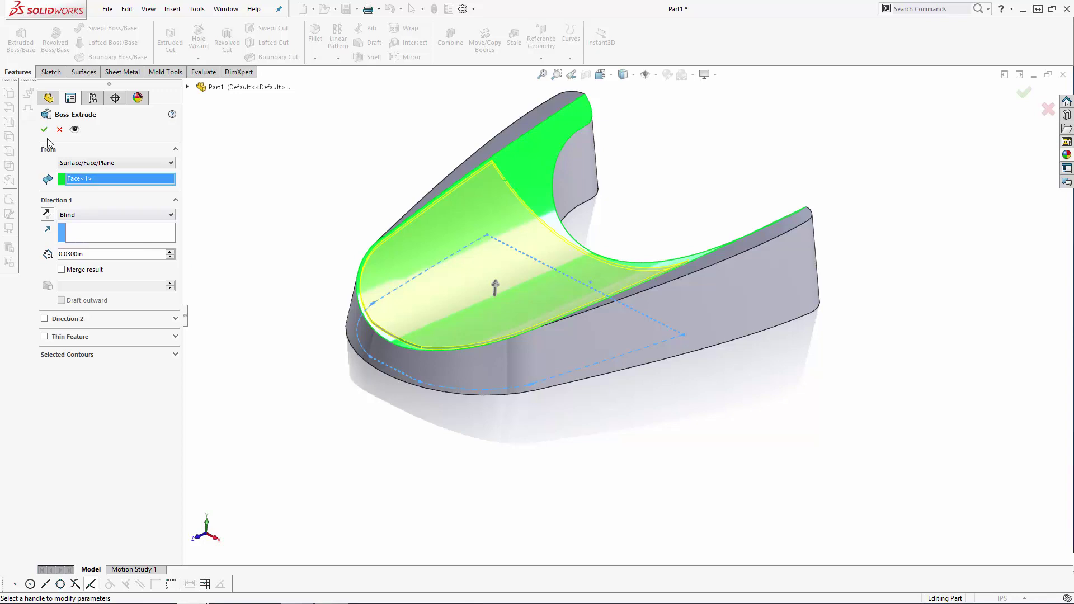
Step: Hide the original solid body so only the thin extruded pad is displayed
mouse_move(307, 236)
middle_down()
mouse_move(302, 254)
mouse_move(294, 247)
middle_up()
click(743, 235)
click(818, 209)
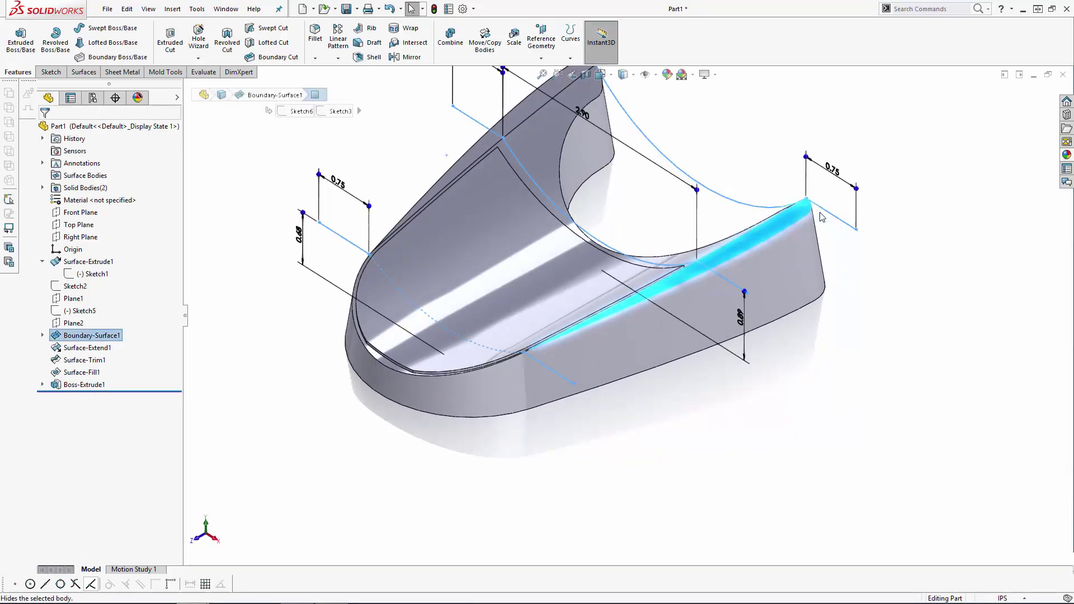
scroll(757, 423, up, 1)
scroll(487, 308, down, 5)
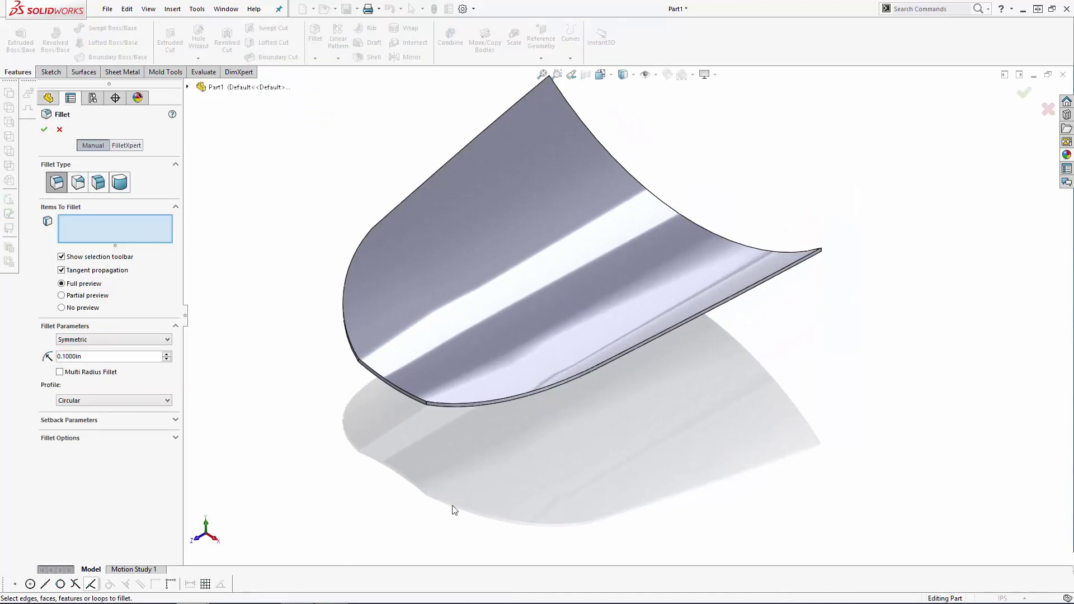
Step: Fillet the pad's two long upper side edges with a symmetric 0.06 in radius
double_click(121, 357)
text(0.06)
key(Return)
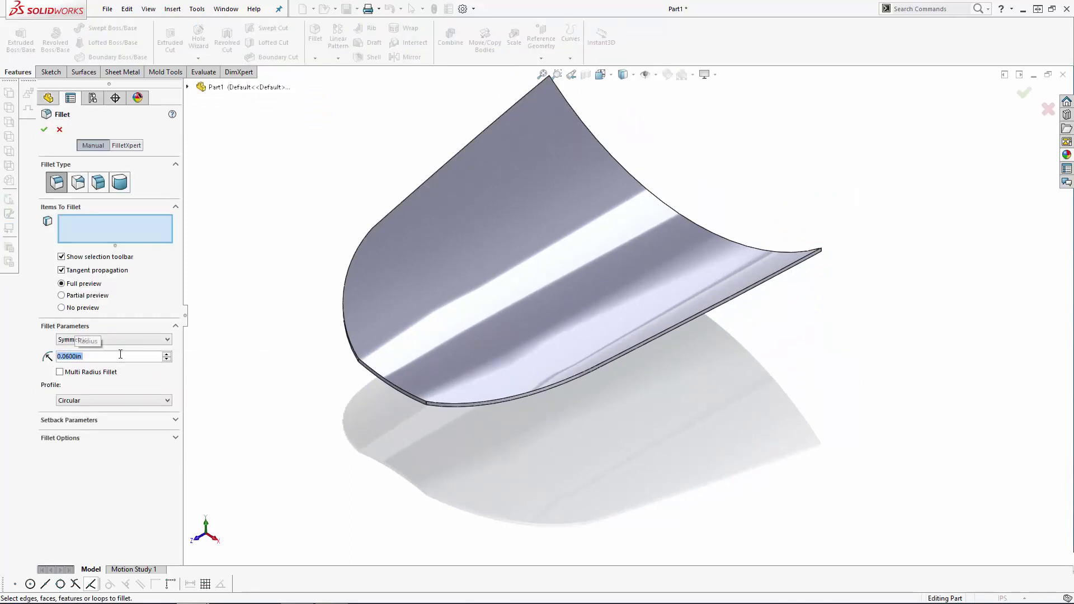
click(656, 334)
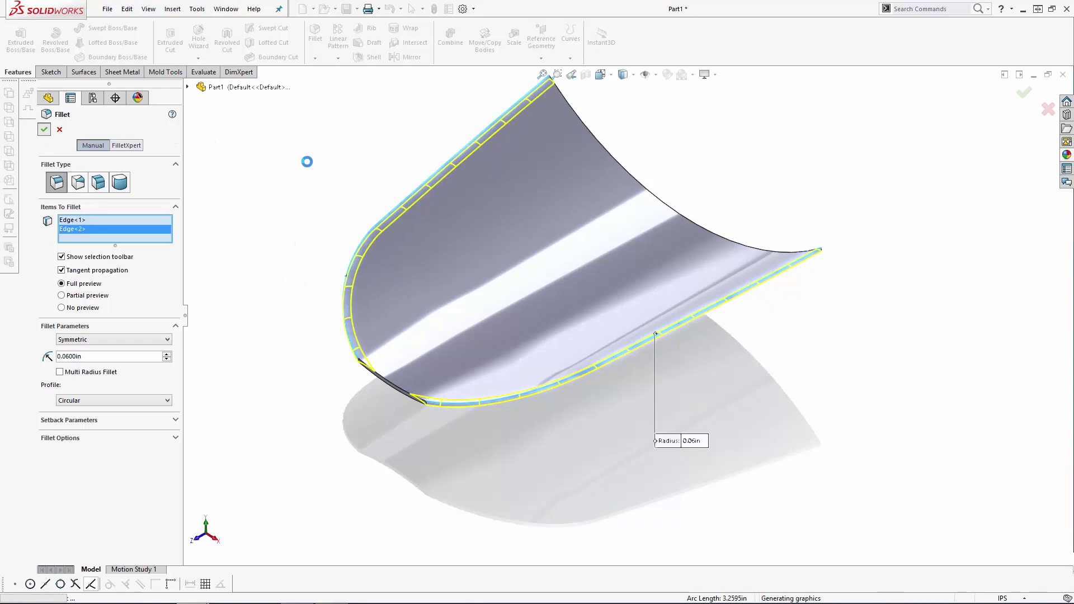
mouse_move(313, 188)
middle_down()
mouse_move(303, 131)
mouse_move(316, 213)
middle_up()
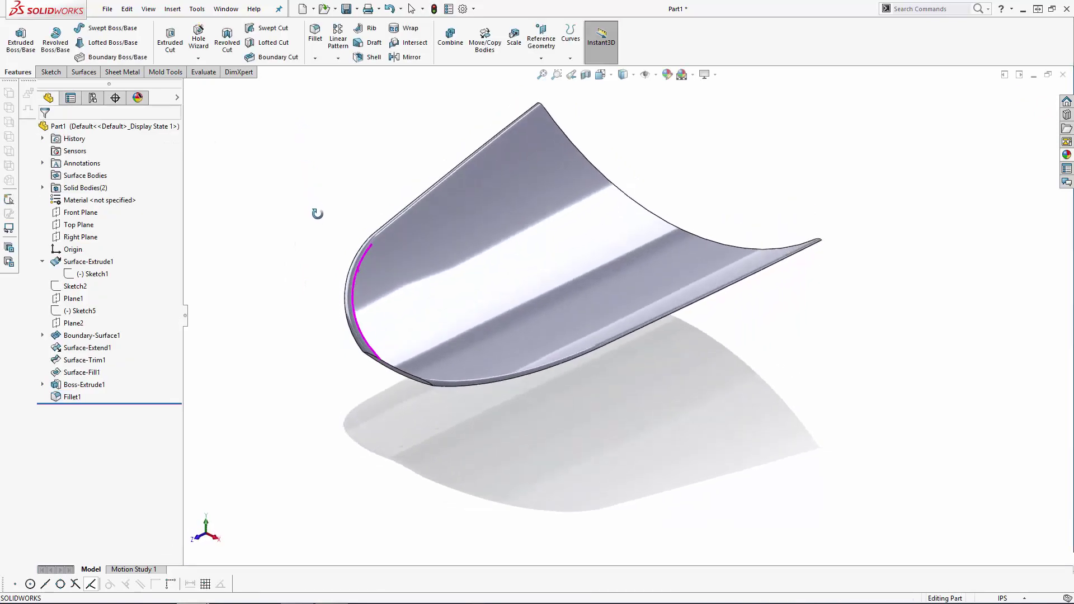
Step: Start a sketch on the Top Plane and draw a corner rectangle about 3.47 by 0.08 in across the pad near its straight edge
click(86, 227)
click(94, 210)
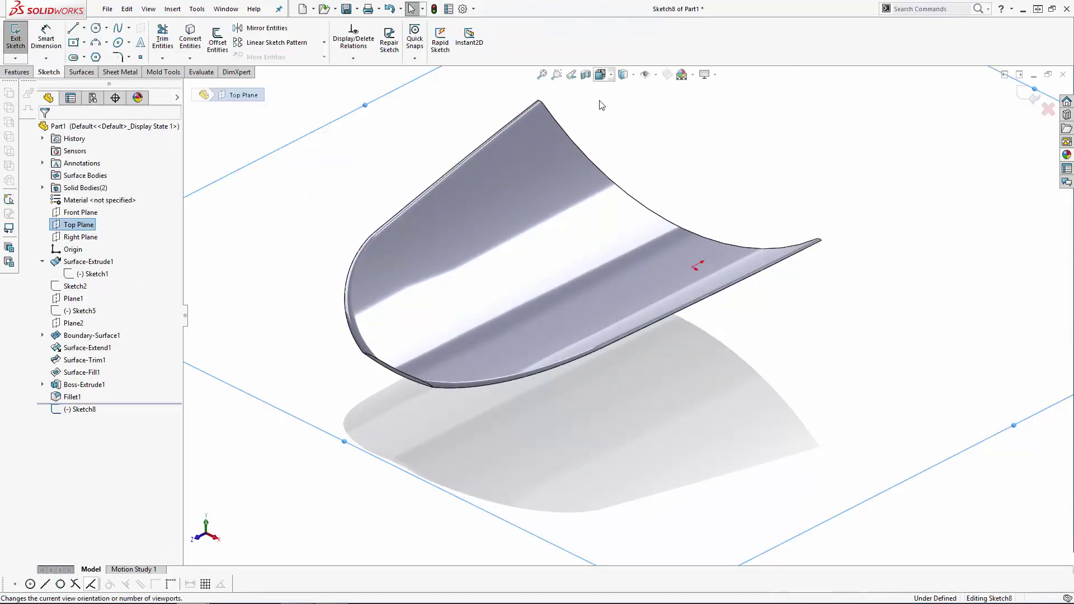
click(84, 43)
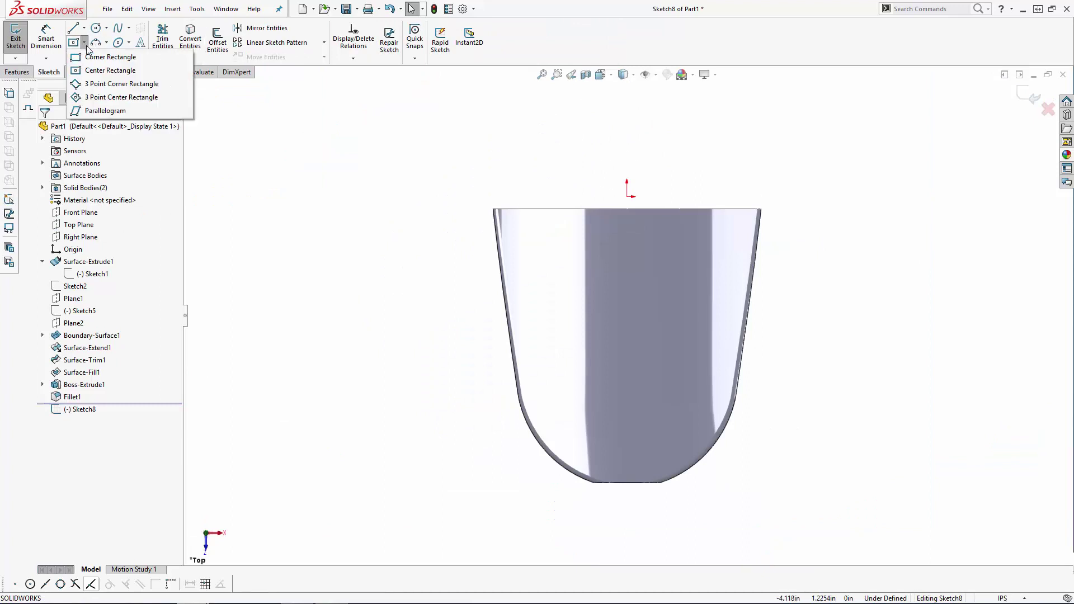
click(89, 55)
click(457, 223)
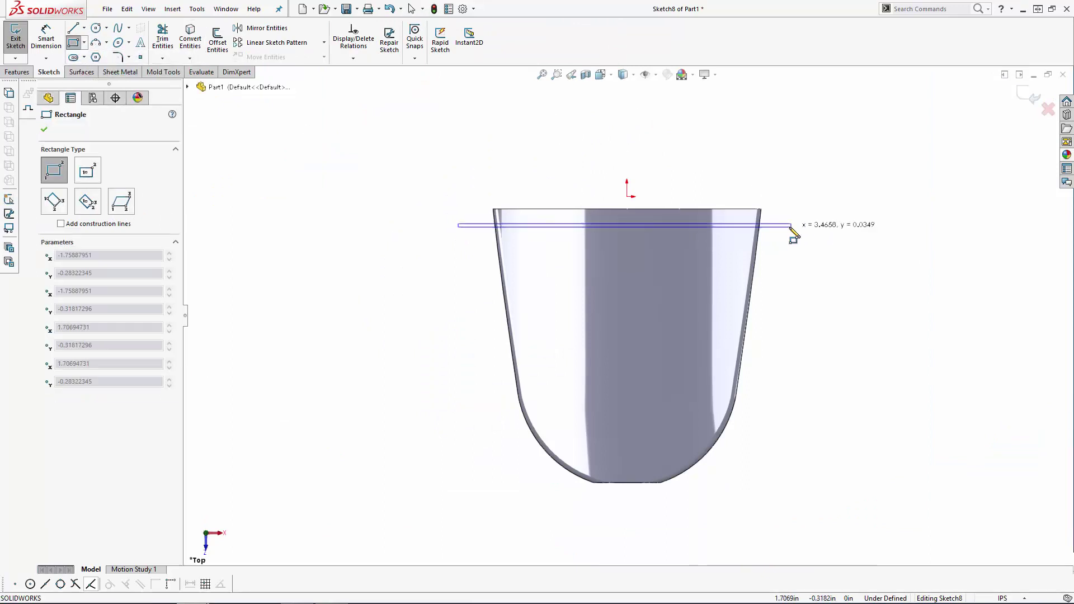
click(791, 231)
key(Escape)
scroll(606, 258, down, 2)
Step: Dimension the rectangle's height to 0.05 in and its offset from the pad's straight edge to 0.05 in
click(46, 40)
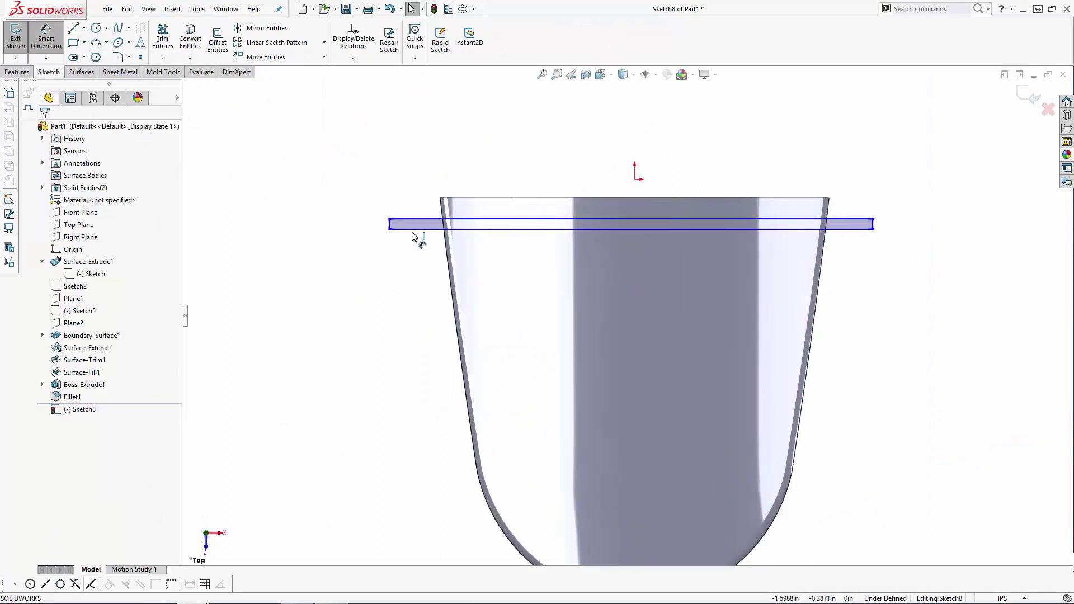
click(413, 229)
click(415, 219)
click(389, 292)
text(0.05)
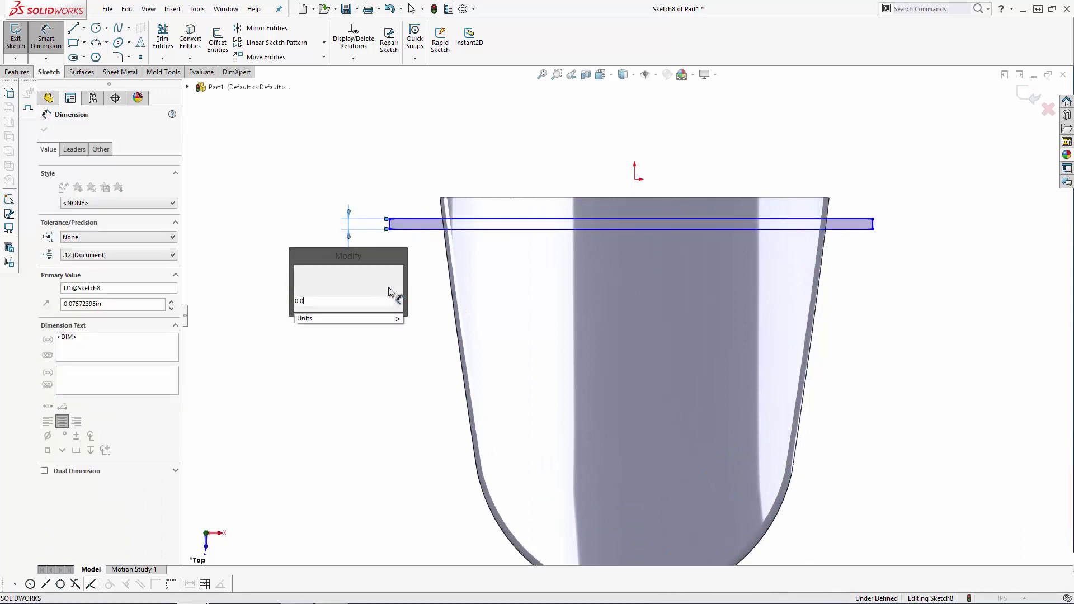
key(Return)
click(616, 222)
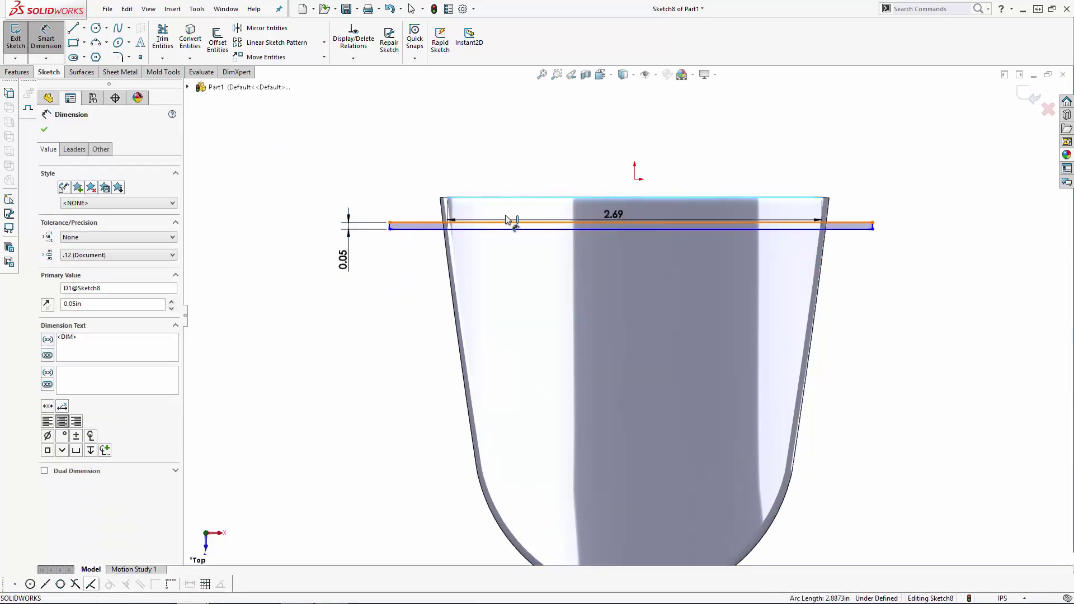
click(450, 215)
text(.05)
key(Return)
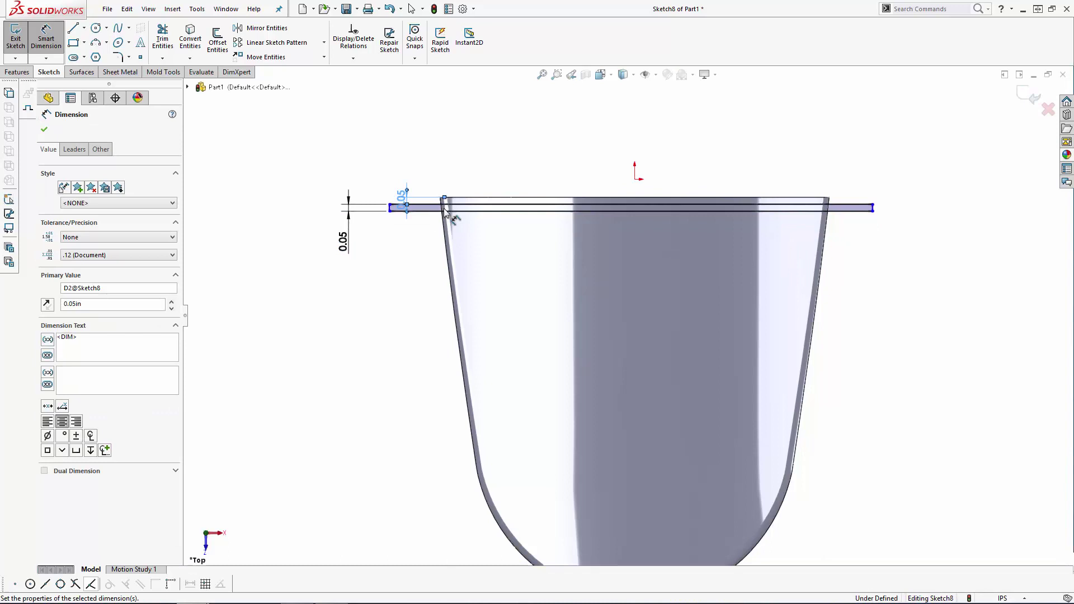
Step: Dimension the rectangle's width to 3.5 in and the distance from its right corner to the origin to 1.75 in
click(545, 205)
click(614, 130)
text(3.5)
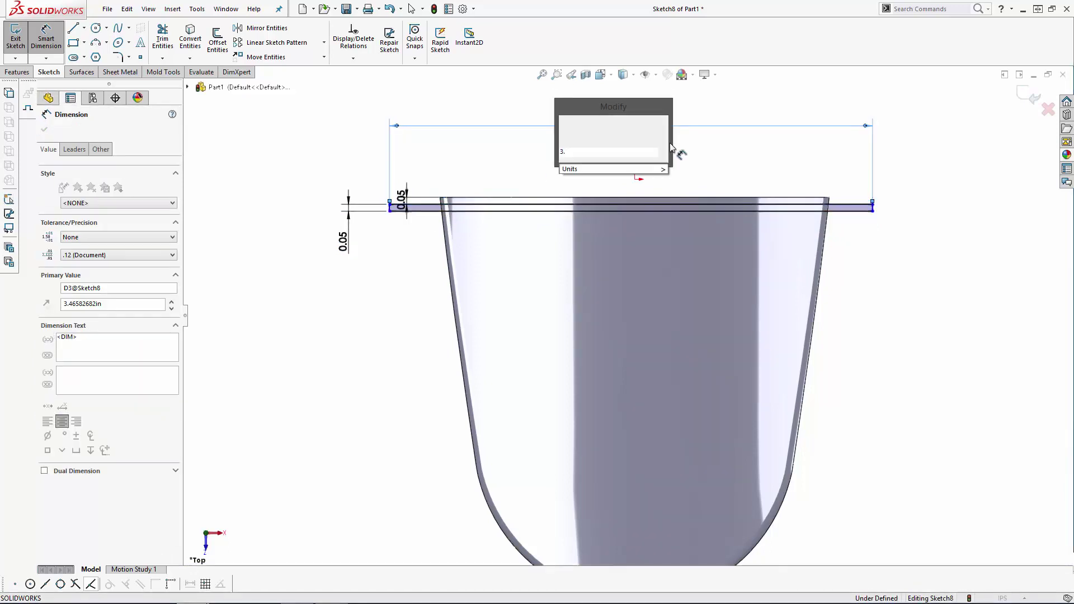
key(Return)
click(878, 206)
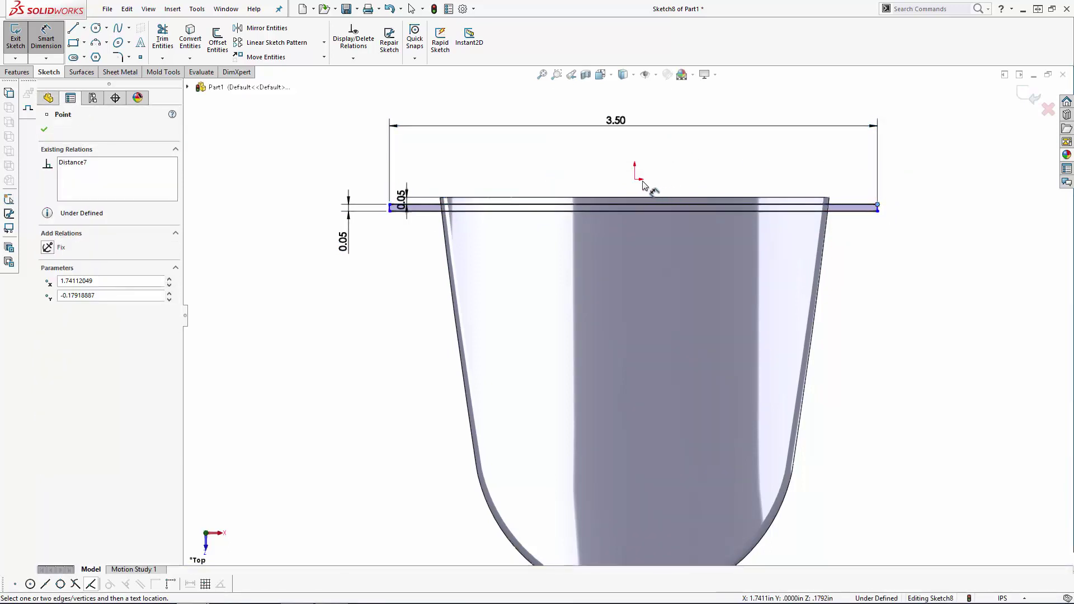
click(635, 179)
click(755, 147)
key(Return)
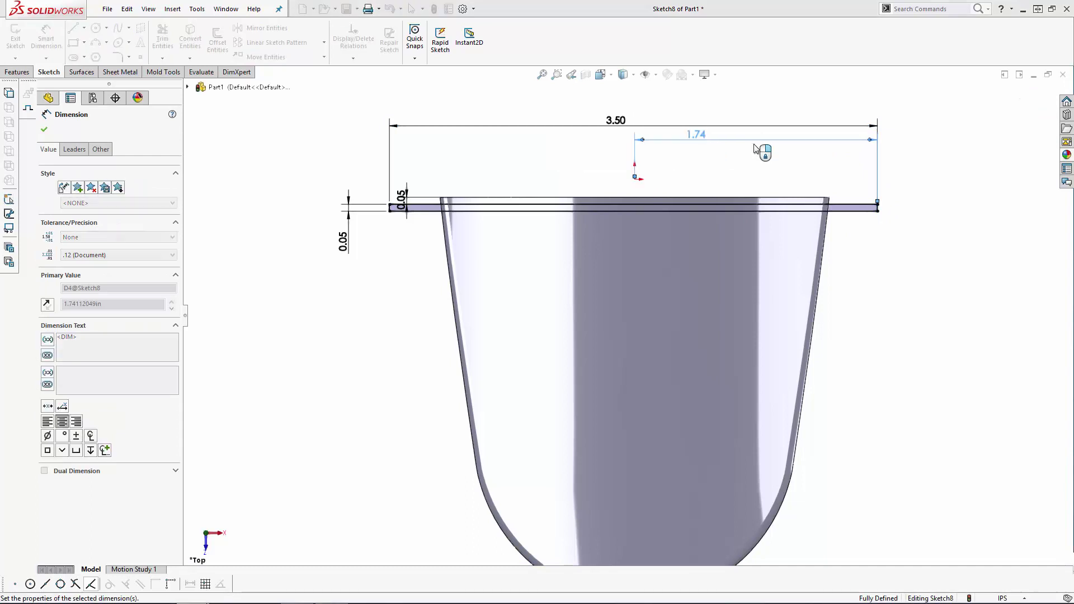
key(Escape)
key(f)
scroll(652, 390, down, 2)
scroll(652, 390, up, 1)
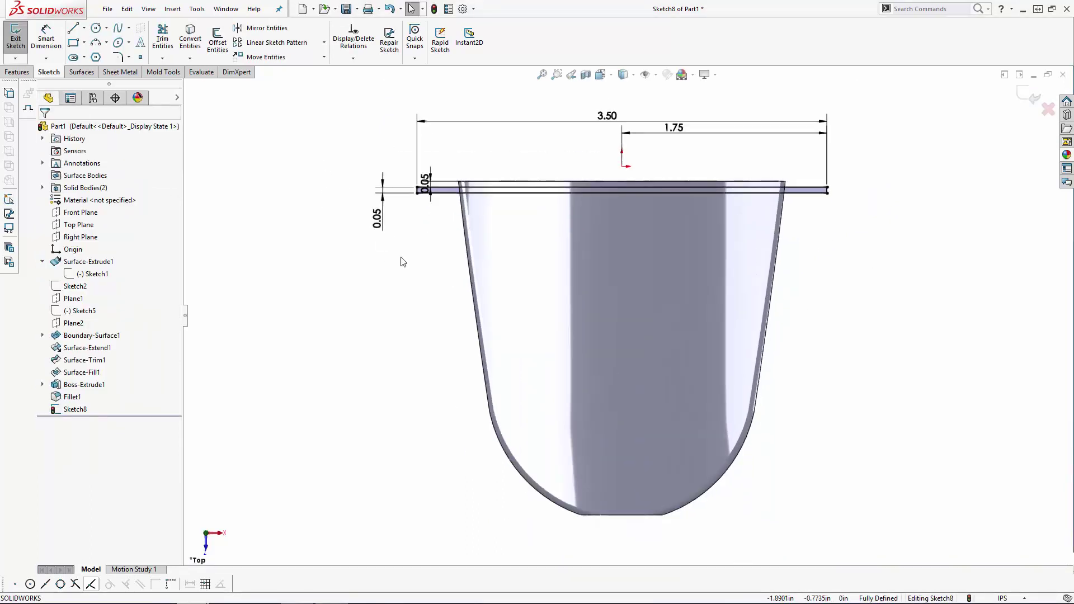
Step: Pattern the rectangle linearly along the reversed Y-axis with 28 instances at 0.1 in spacing and a single X-axis instance
click(277, 42)
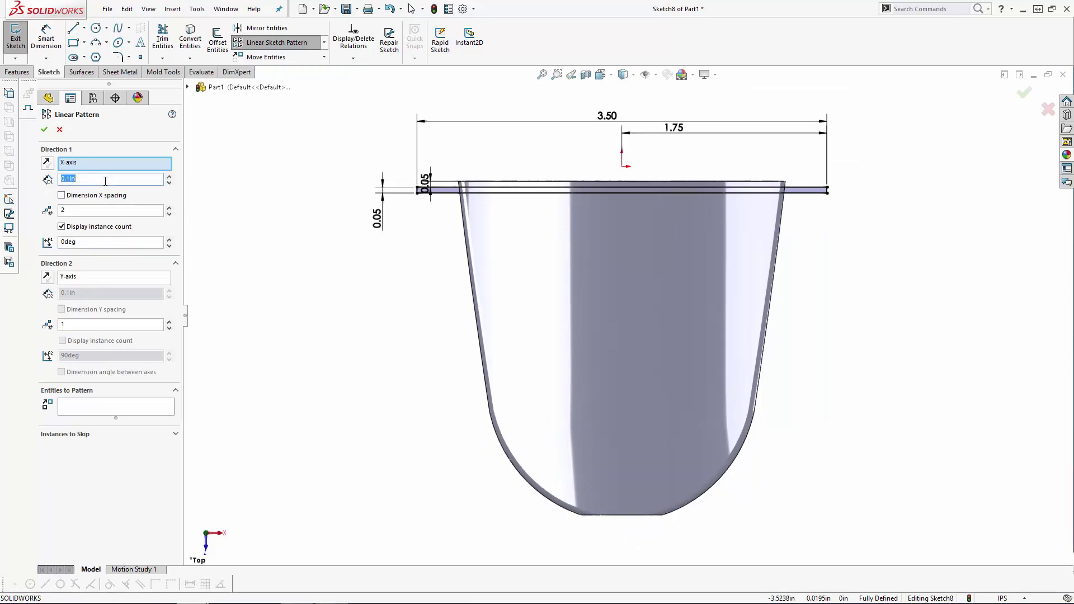
scroll(468, 224, down, 5)
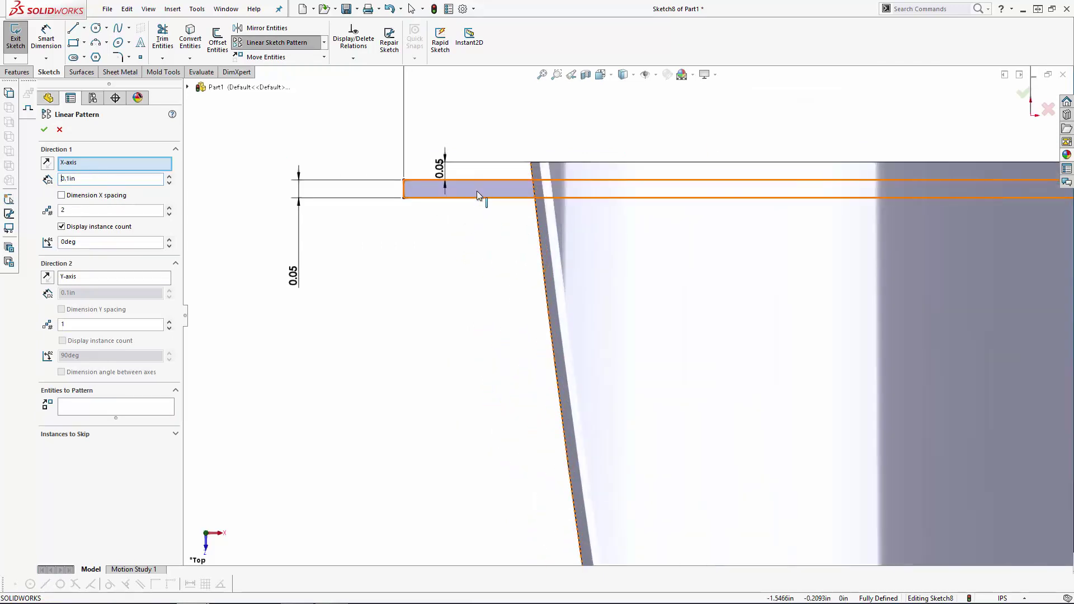
click(479, 196)
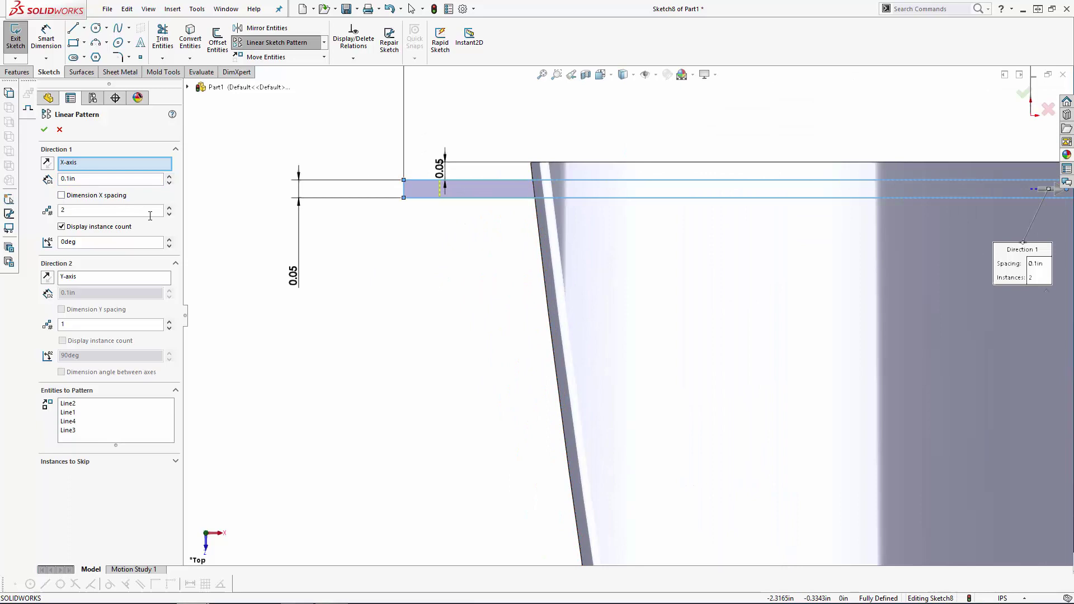
click(168, 213)
click(169, 322)
click(47, 277)
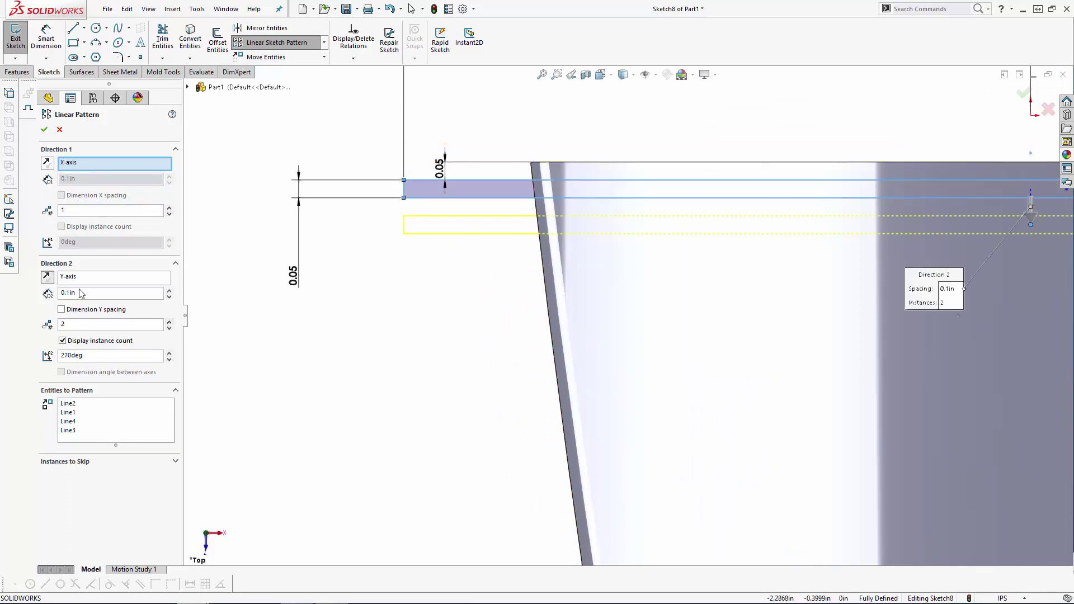
text(28f)
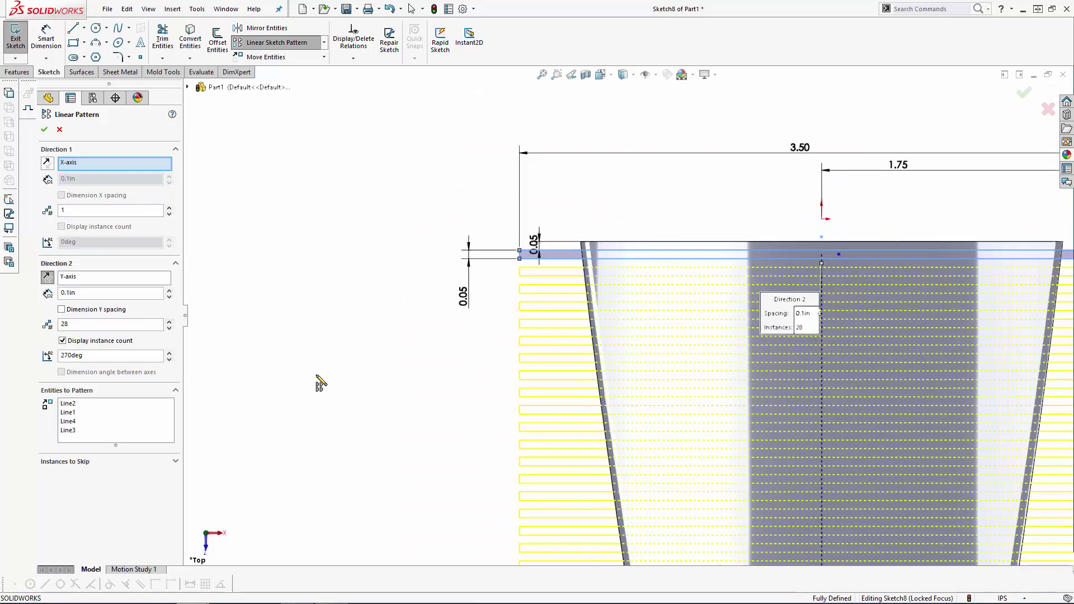
scroll(693, 473, down, 5)
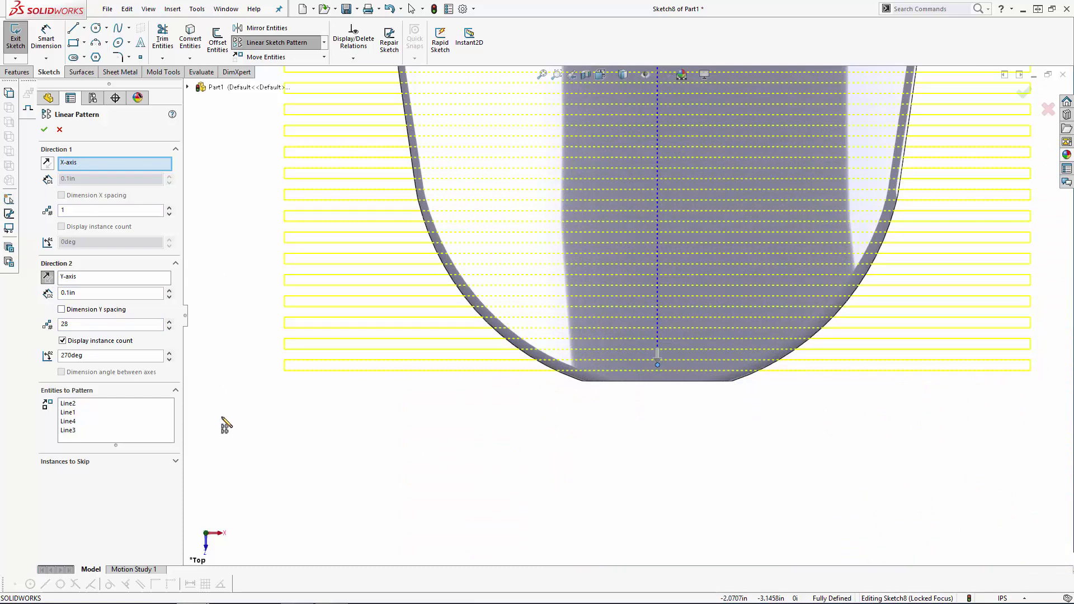
click(44, 129)
scroll(733, 243, up, 4)
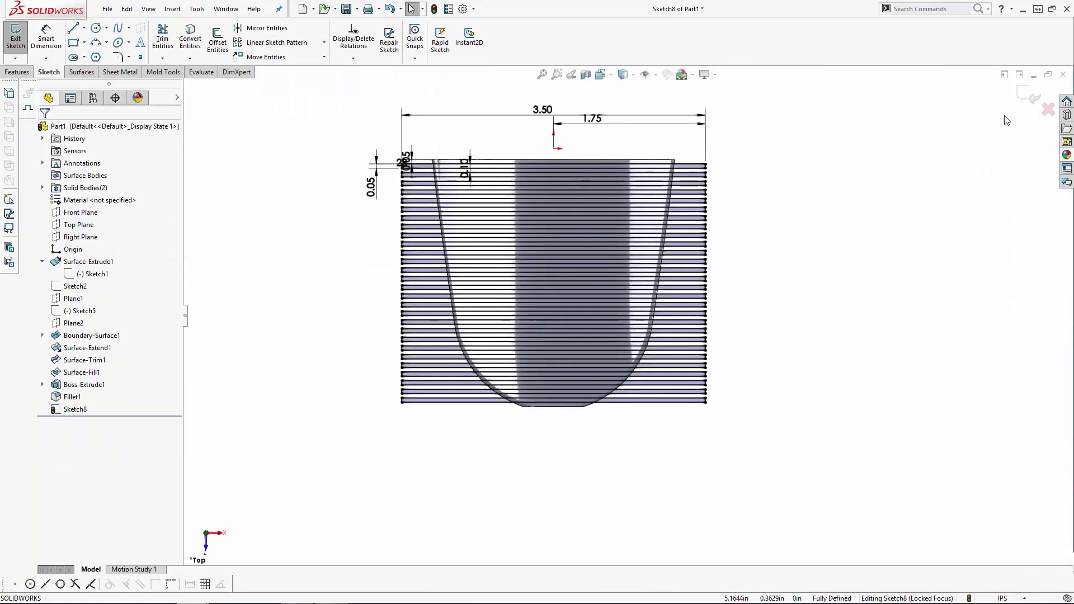
Step: Exit the sketch and cut the rectangles upward through all, limiting the cut to the pad body and keeping all resulting bodies
key(ctrl+7)
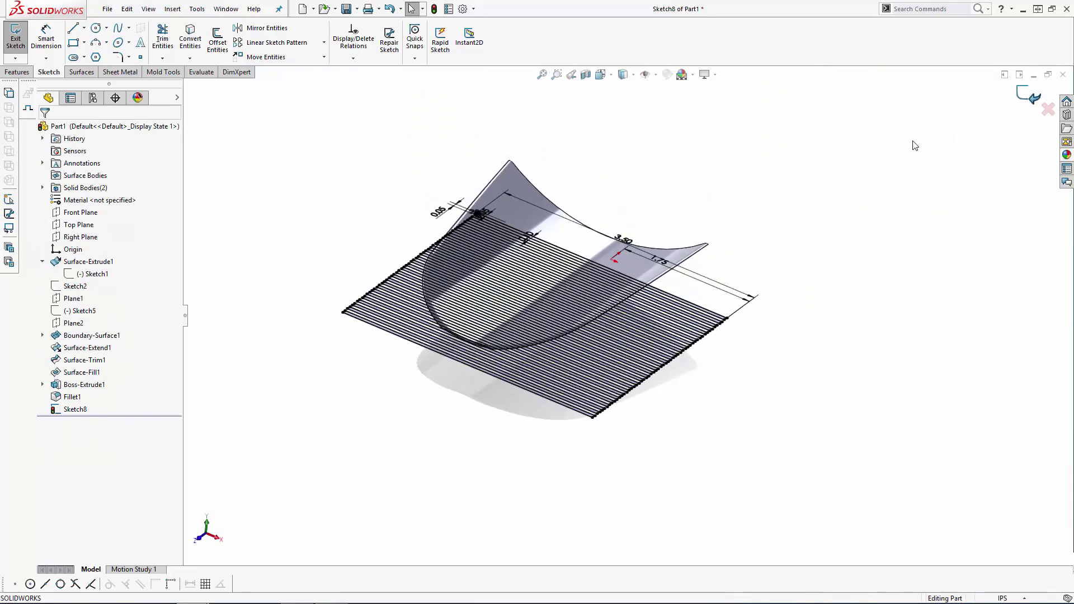
key(ctrl+b)
middle_drag(894, 195, 873, 247)
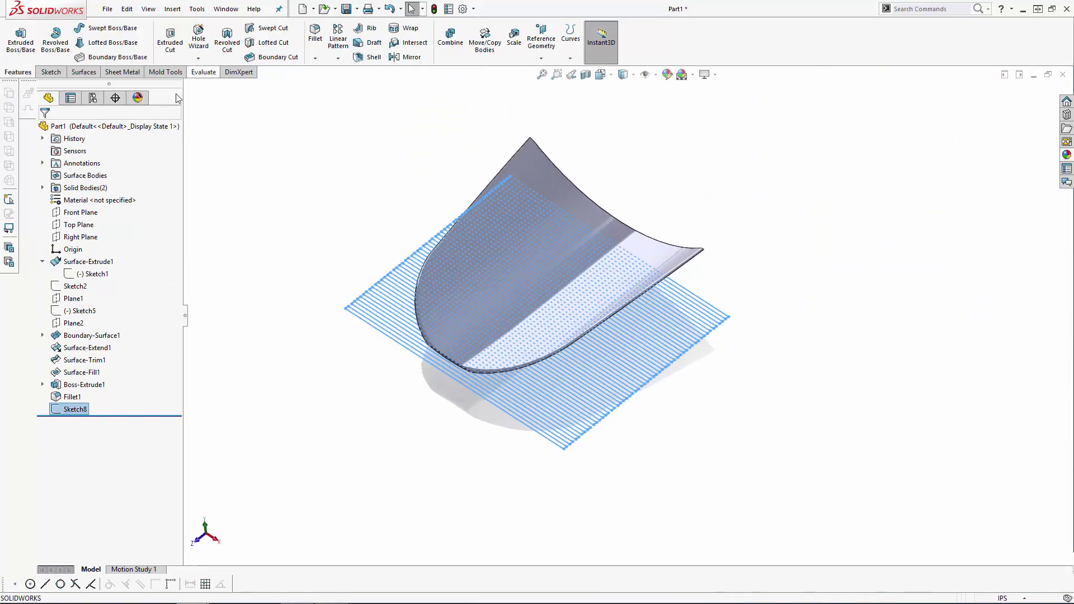
click(170, 43)
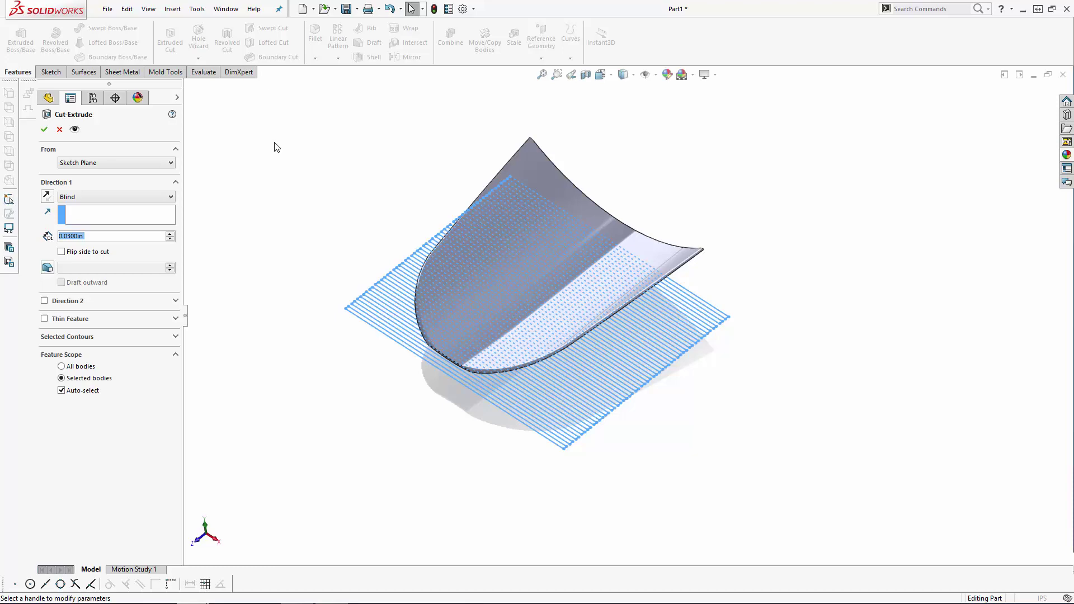
click(48, 197)
click(86, 196)
click(84, 213)
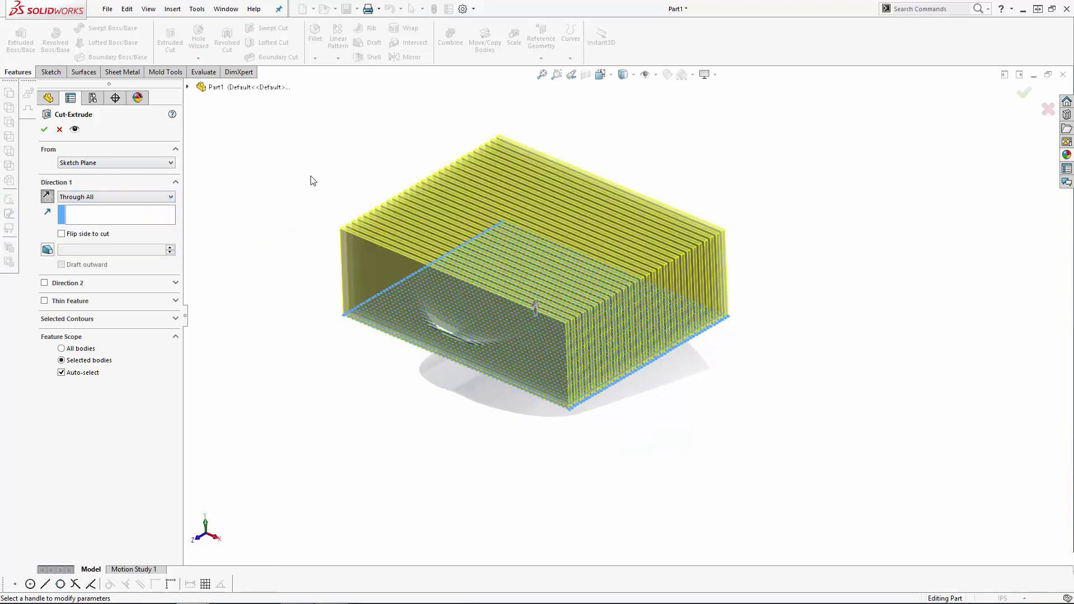
click(80, 371)
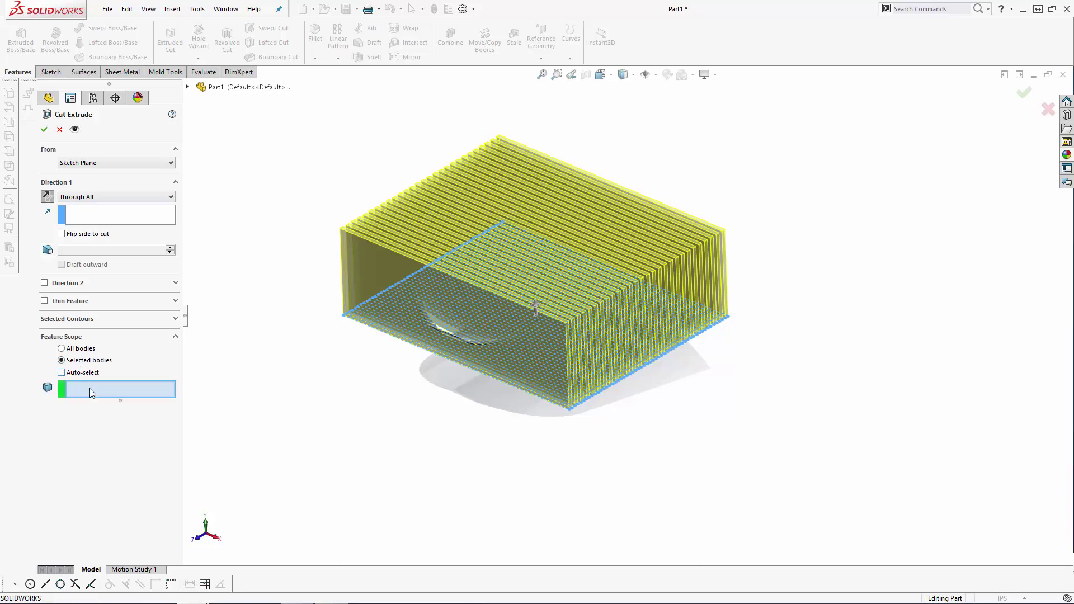
middle_drag(369, 431, 369, 451)
click(459, 366)
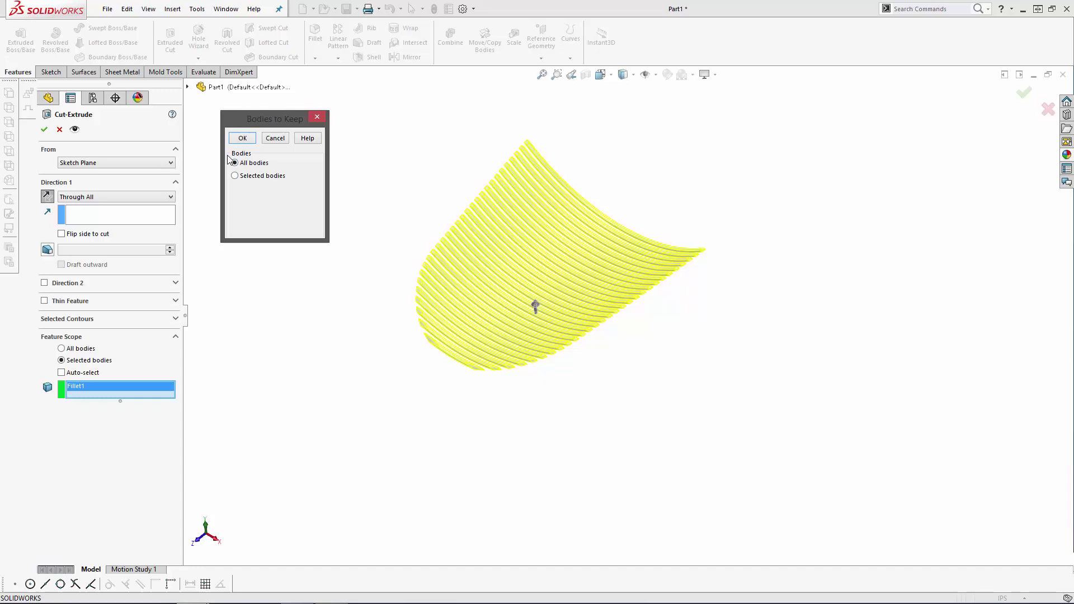
click(242, 138)
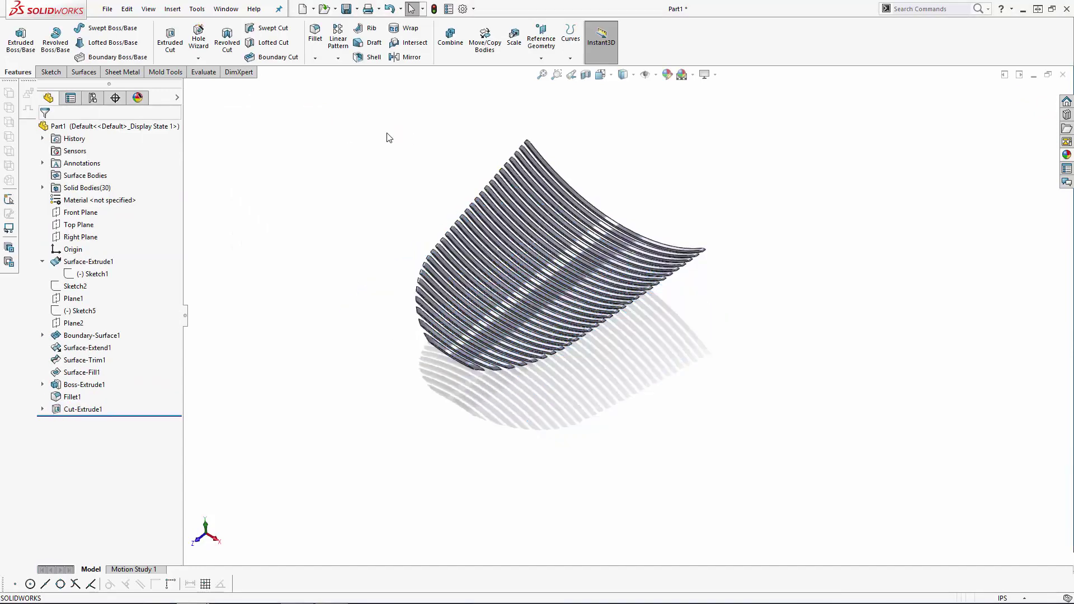
Step: Show the hidden original solid body together with the cut pad ribs
click(42, 187)
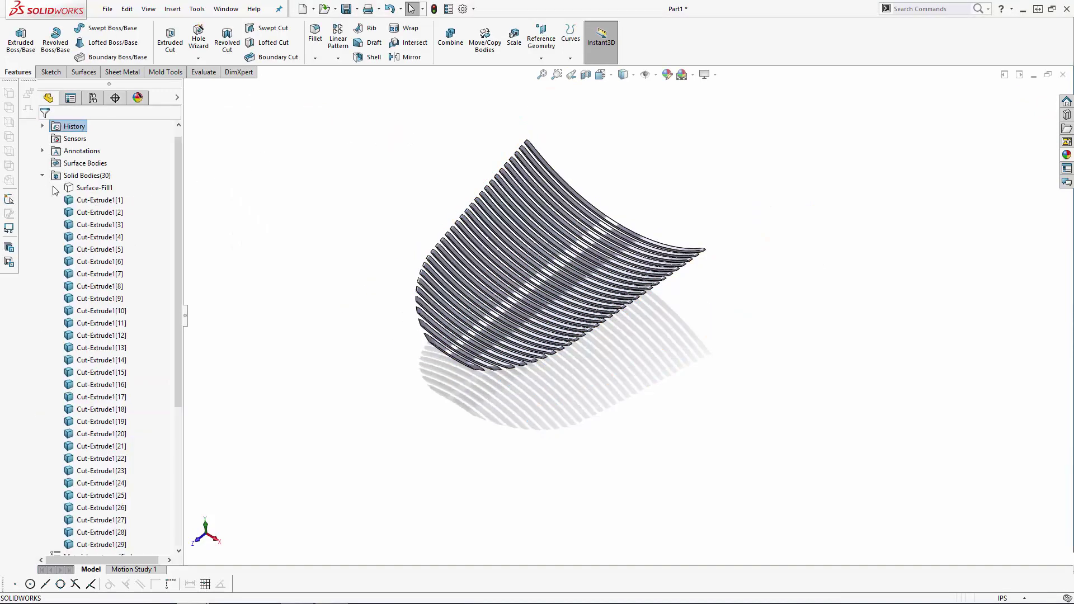
click(92, 188)
click(285, 173)
scroll(386, 252, up, 2)
mouse_move(386, 252)
middle_down()
mouse_move(371, 162)
mouse_move(402, 246)
middle_up()
scroll(563, 296, up, 1)
scroll(563, 295, down, 3)
scroll(417, 268, up, 2)
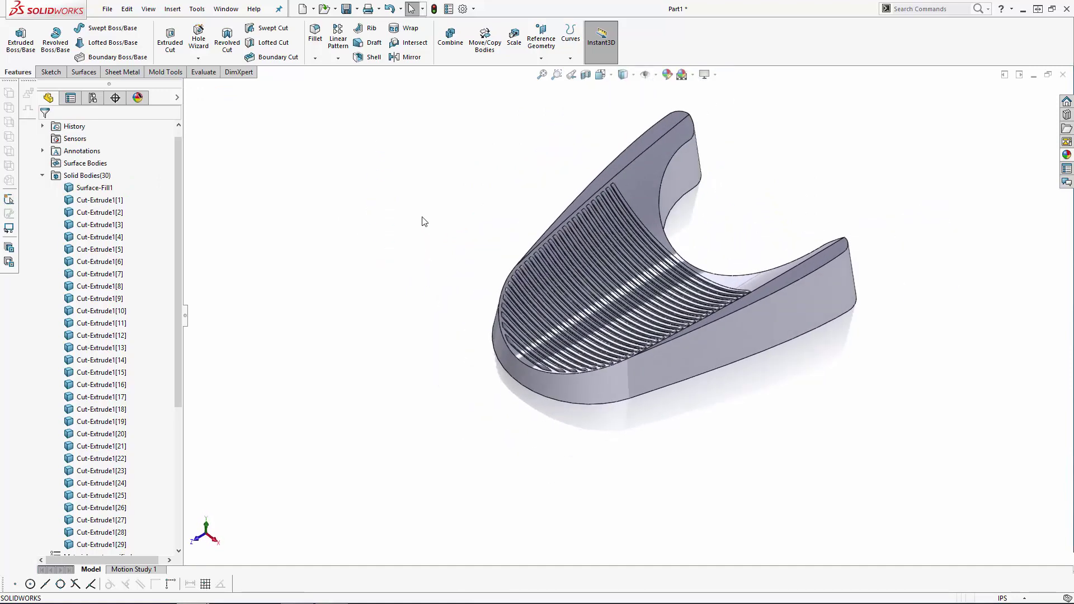
Step: Combine the original body and all pad ribs into one solid using the Add operation
click(451, 37)
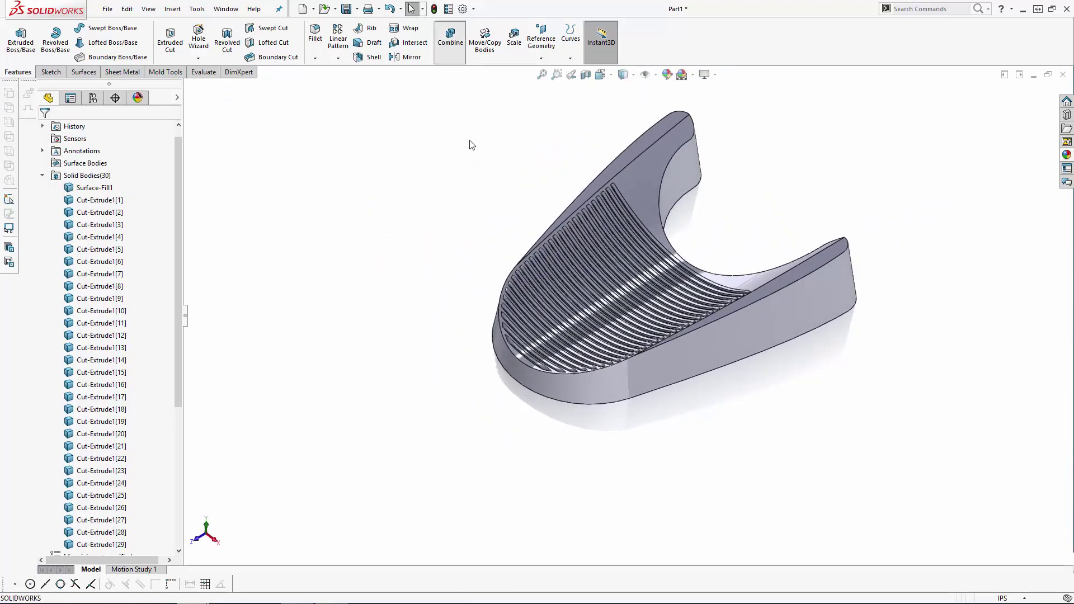
drag(483, 110, 840, 423)
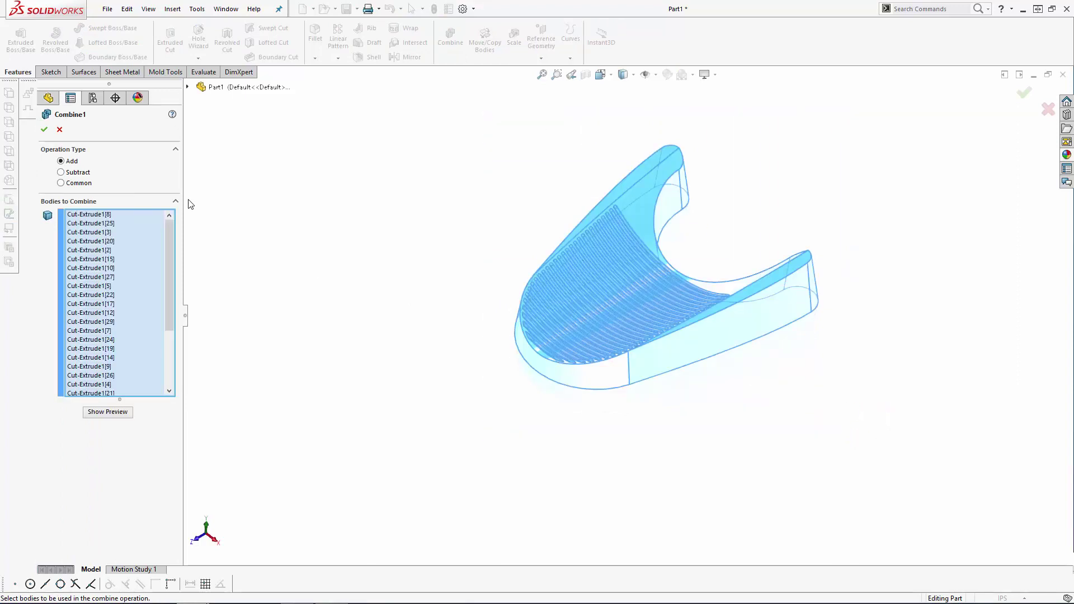
click(45, 131)
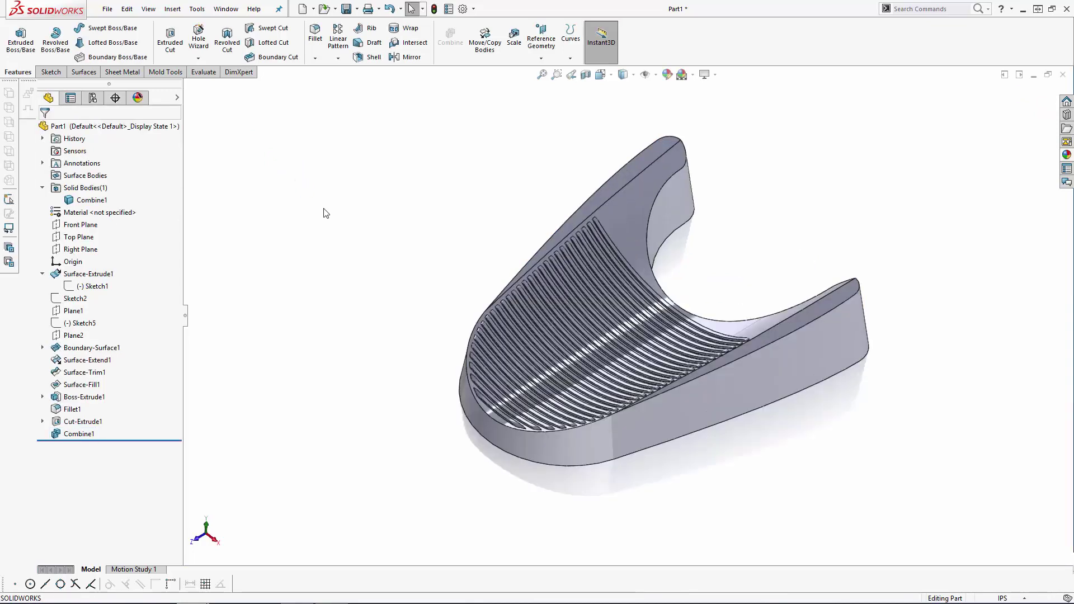
Step: Fillet the long edges of all the pad ribs with a symmetric 0.02 in radius and no preview, and save the part
click(311, 38)
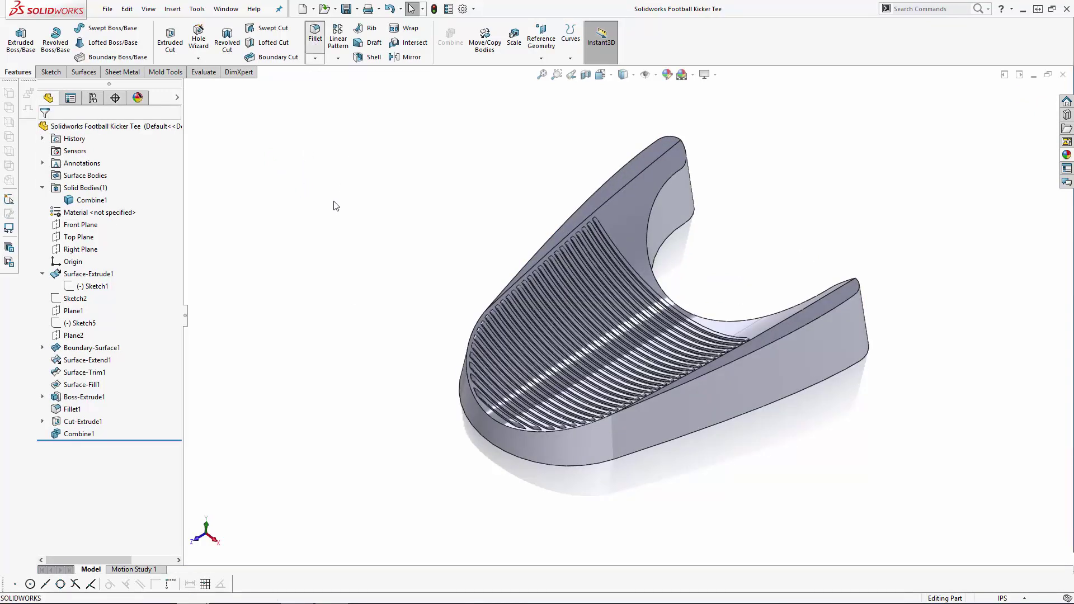
double_click(124, 357)
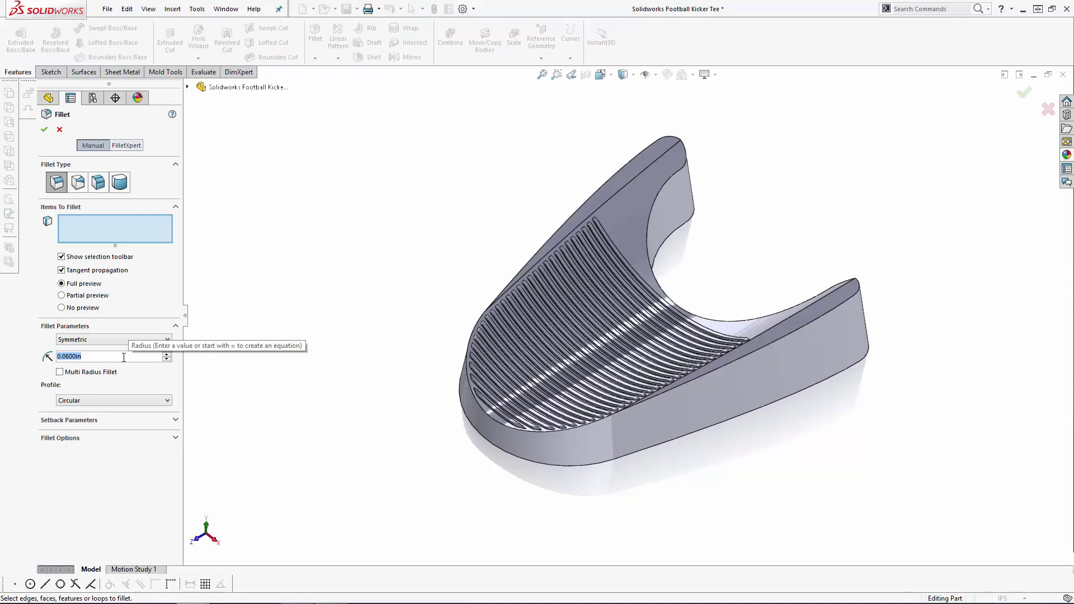
text(0.02)
key(Return)
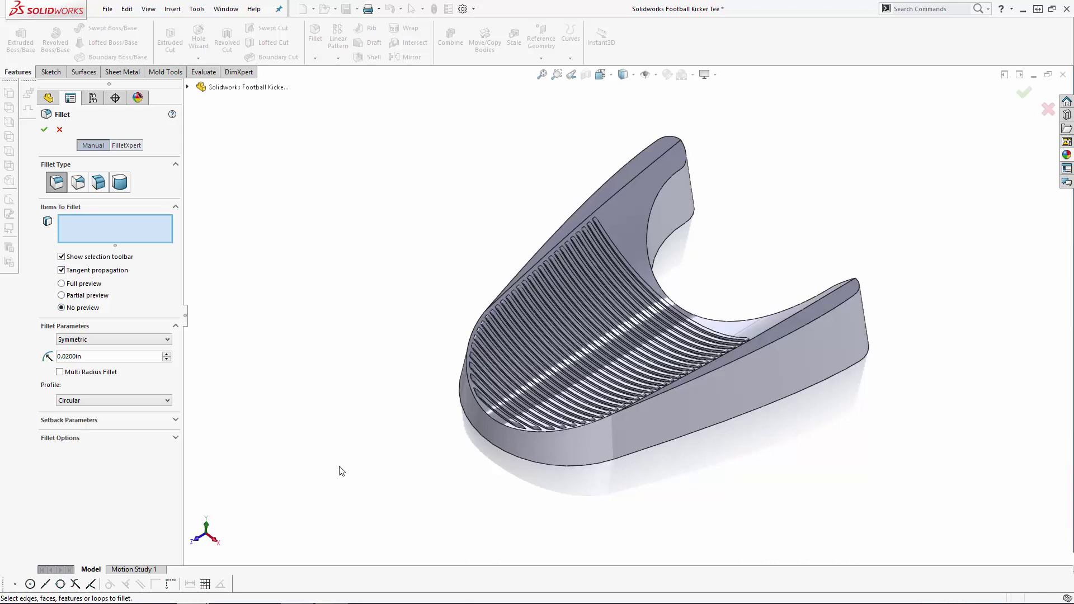
scroll(534, 481, down, 10)
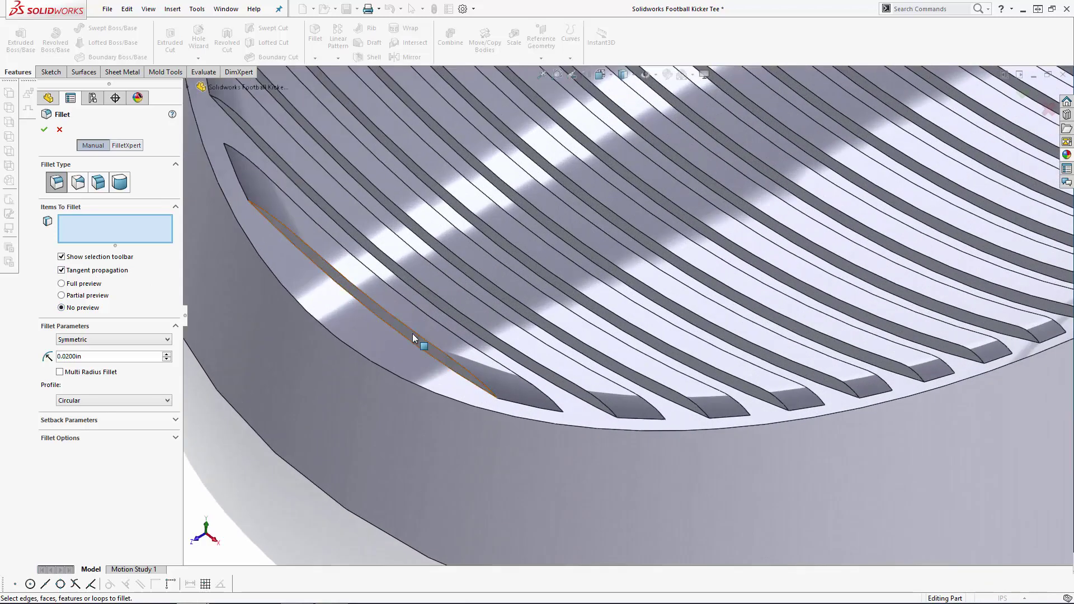
click(412, 330)
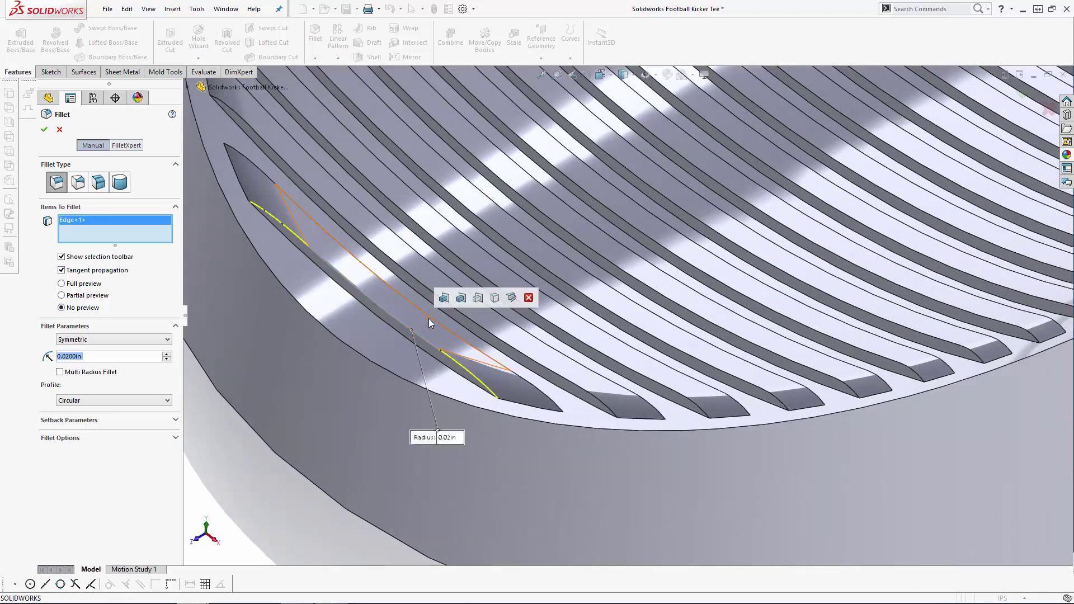
click(428, 318)
click(453, 307)
click(474, 297)
click(513, 298)
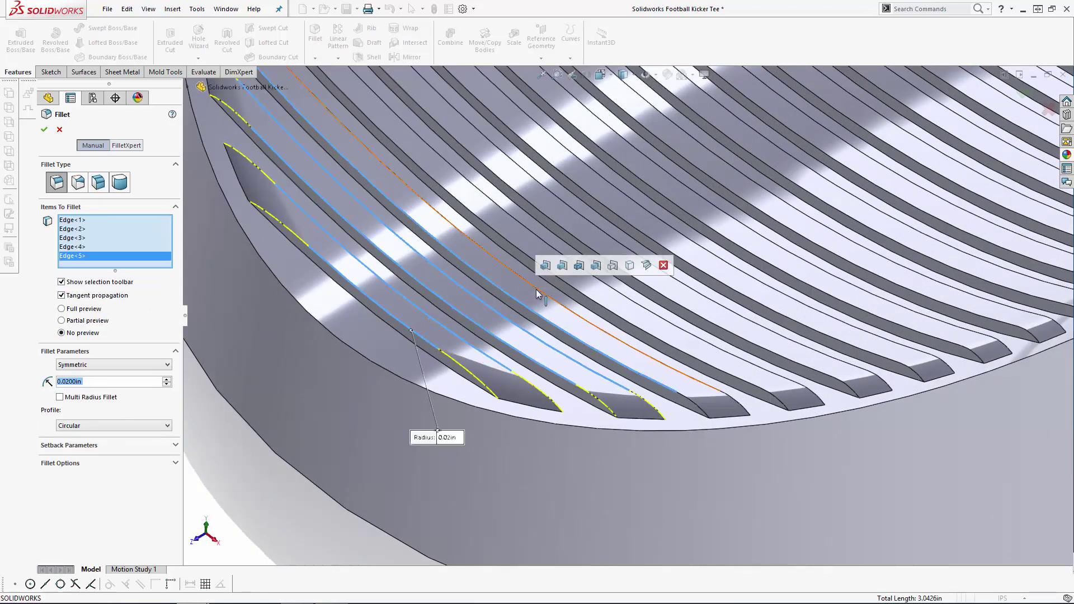
click(559, 273)
click(585, 271)
click(604, 259)
click(615, 253)
click(626, 248)
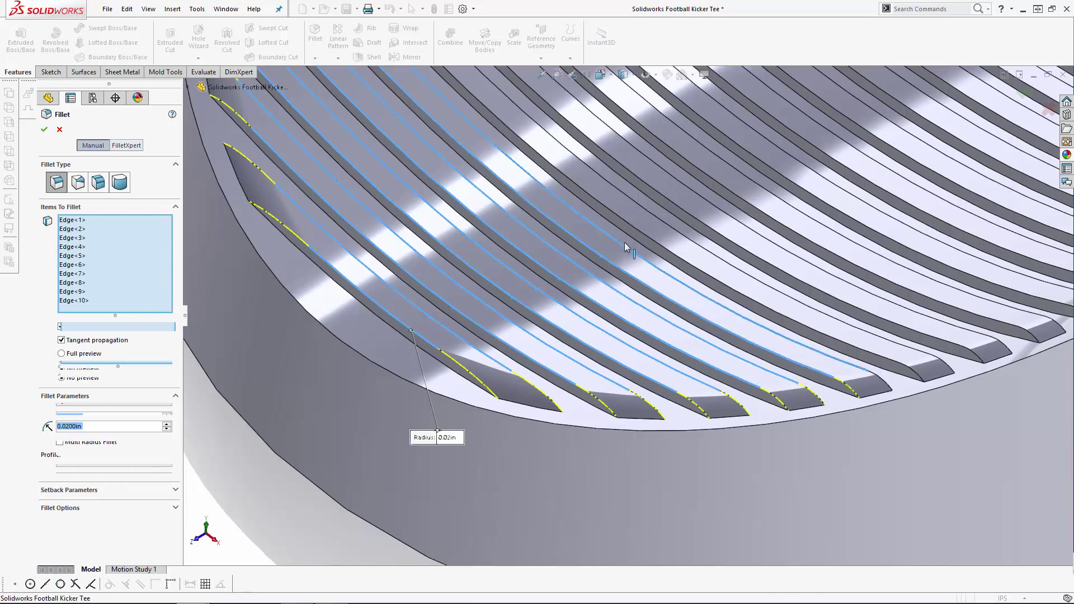
click(654, 236)
click(703, 225)
click(723, 214)
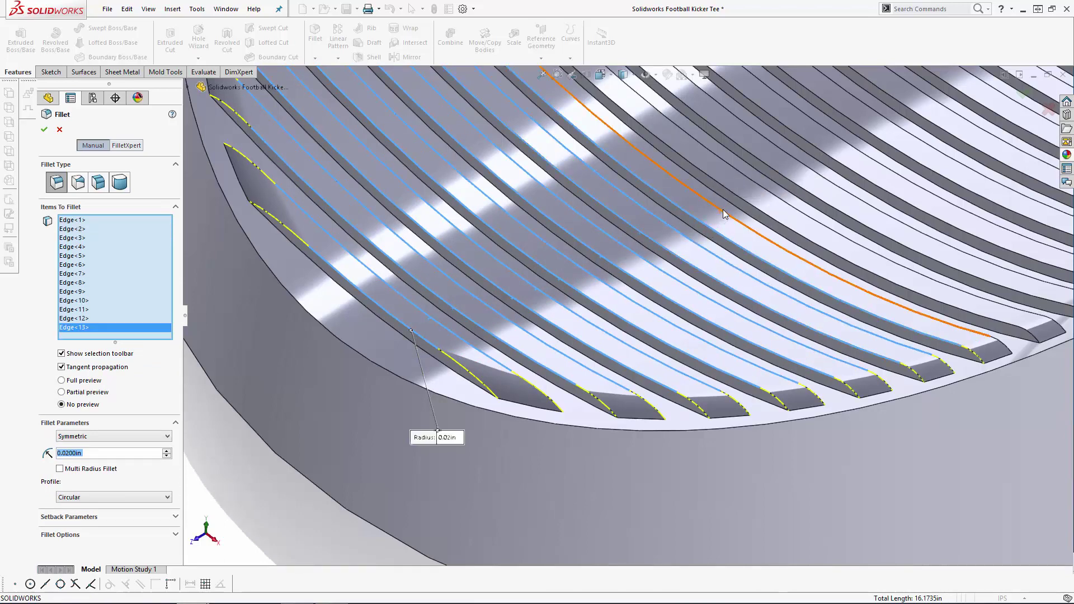
click(747, 196)
click(780, 205)
click(805, 202)
click(826, 182)
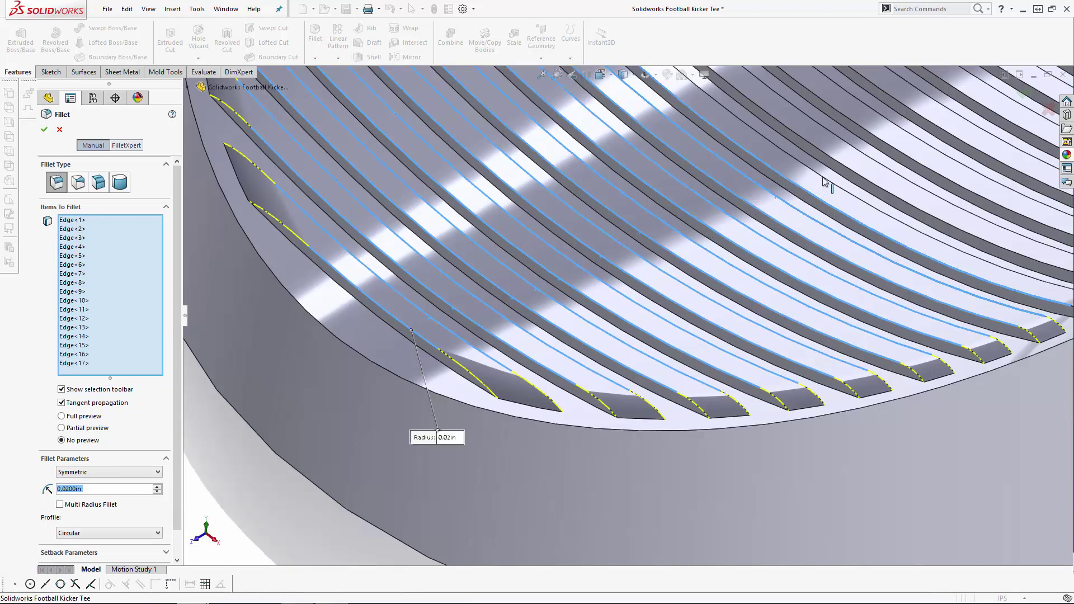
click(842, 177)
click(863, 161)
click(892, 145)
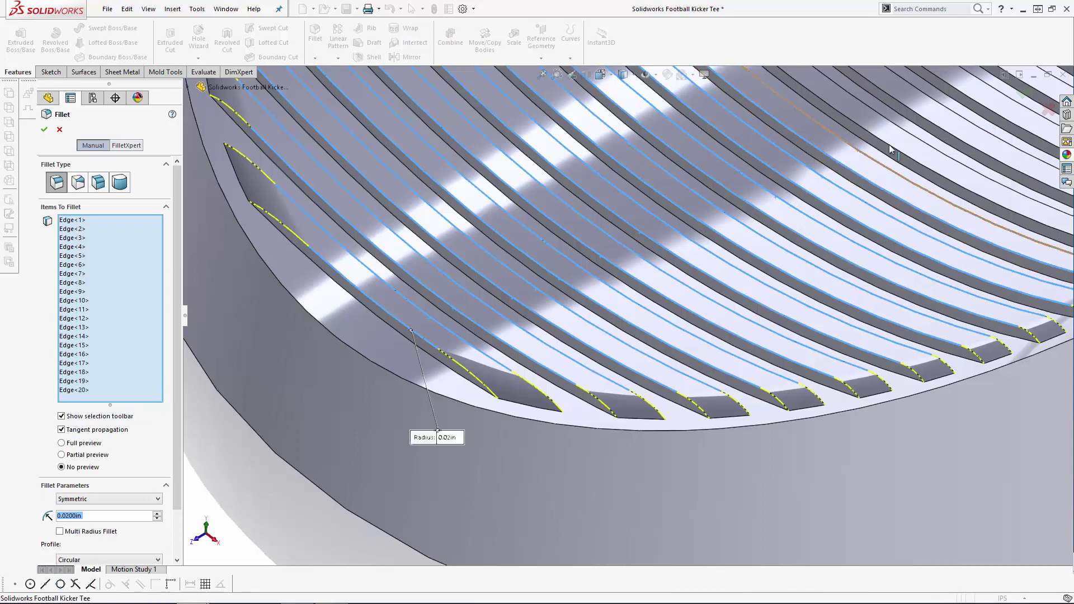
click(918, 139)
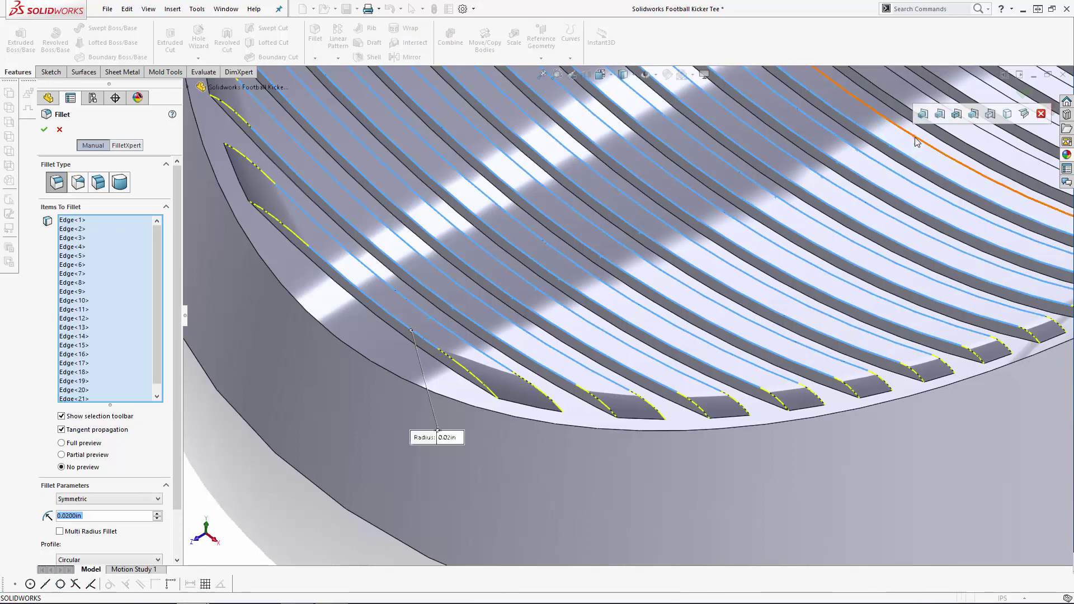
click(946, 135)
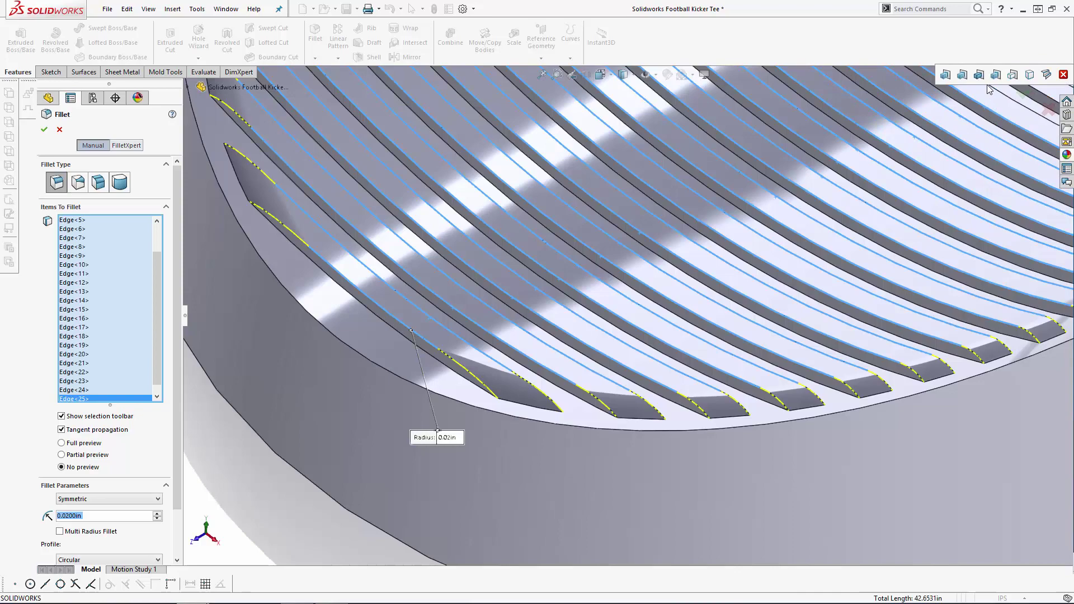
scroll(945, 263, up, 5)
scroll(689, 281, down, 5)
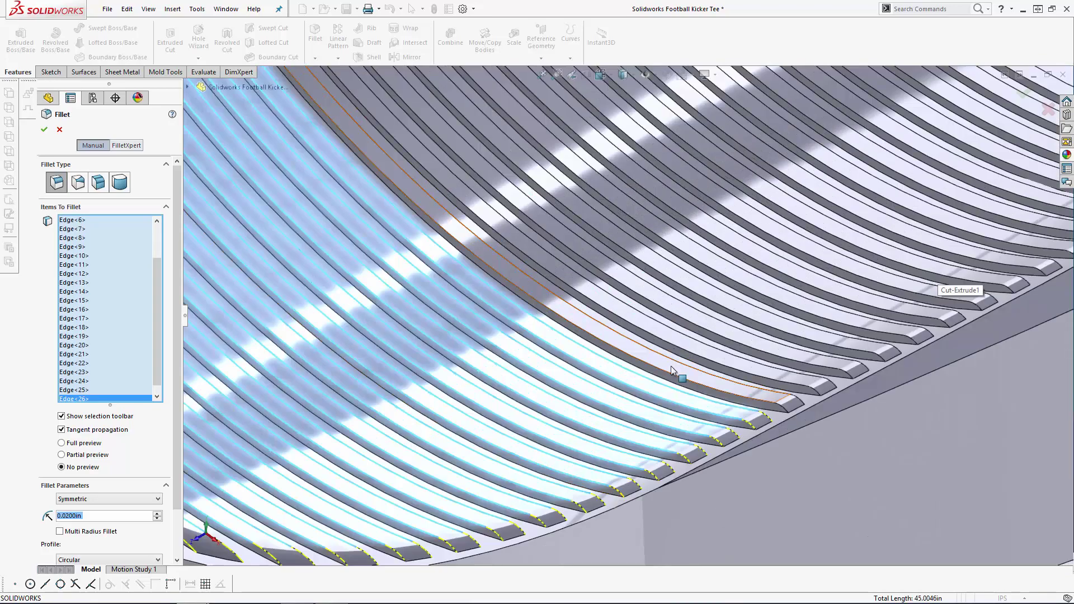
click(686, 372)
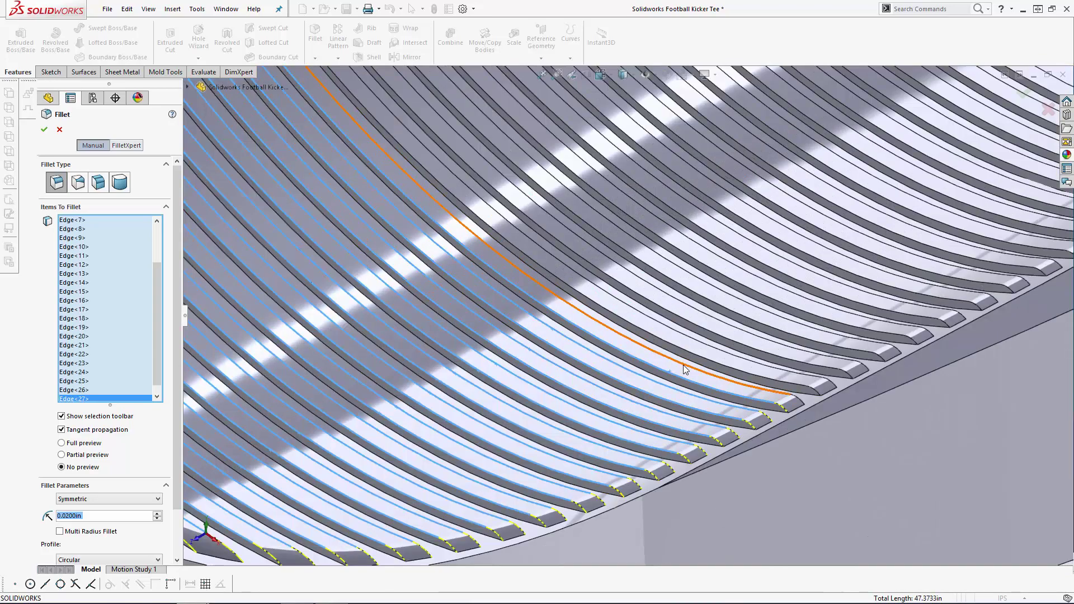
click(710, 353)
click(742, 339)
click(772, 334)
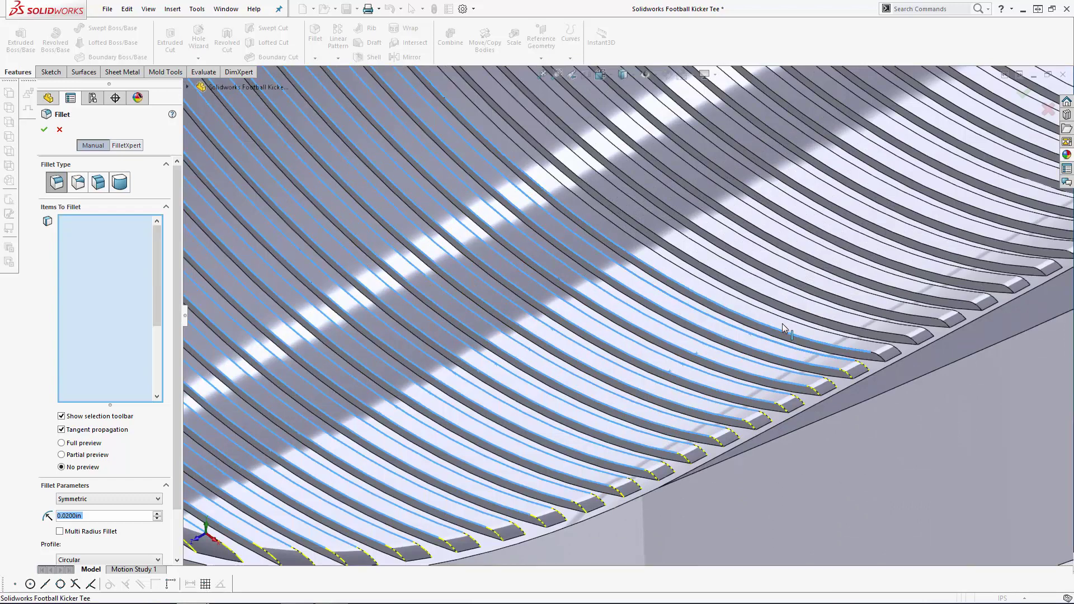
click(819, 307)
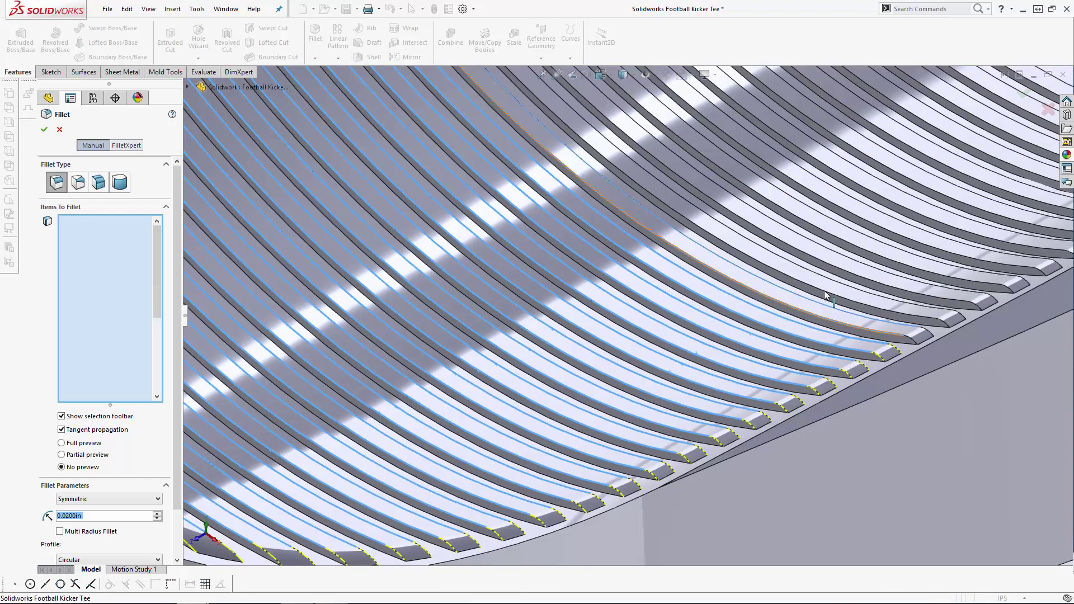
click(840, 286)
click(898, 291)
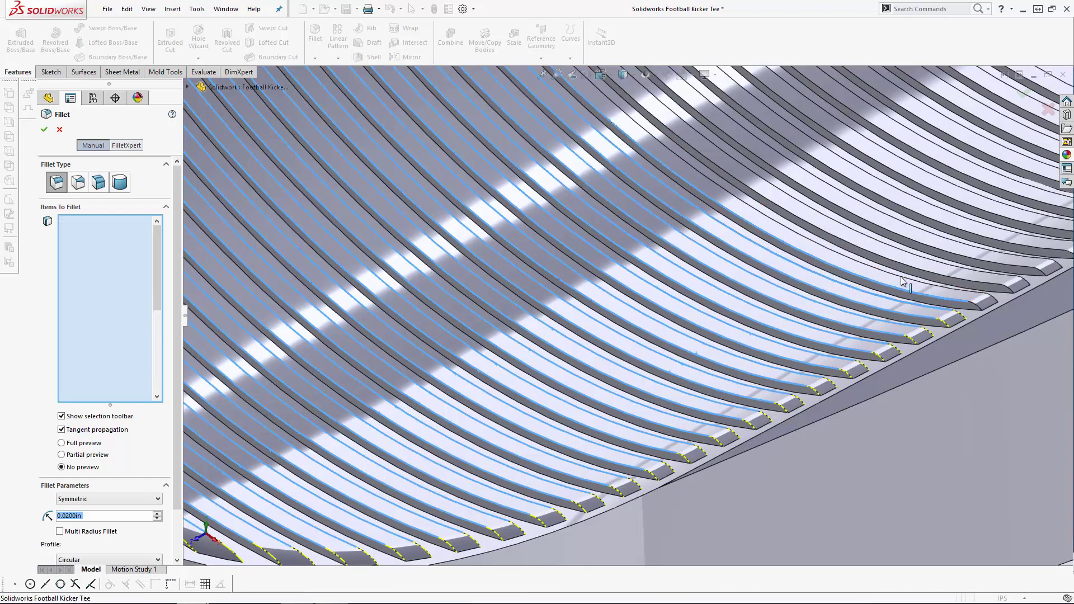
click(911, 277)
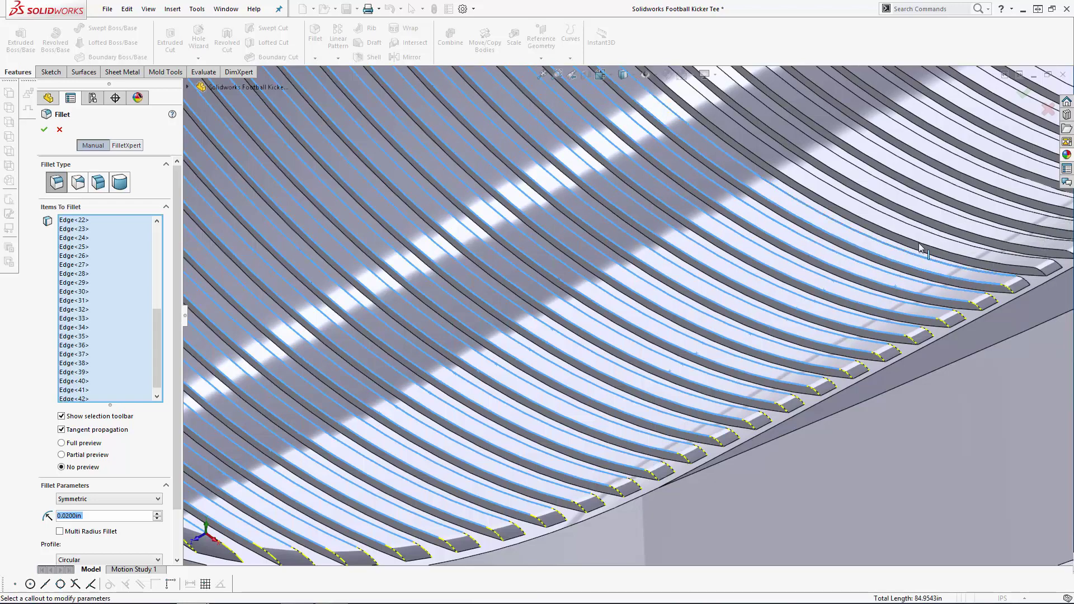
click(918, 259)
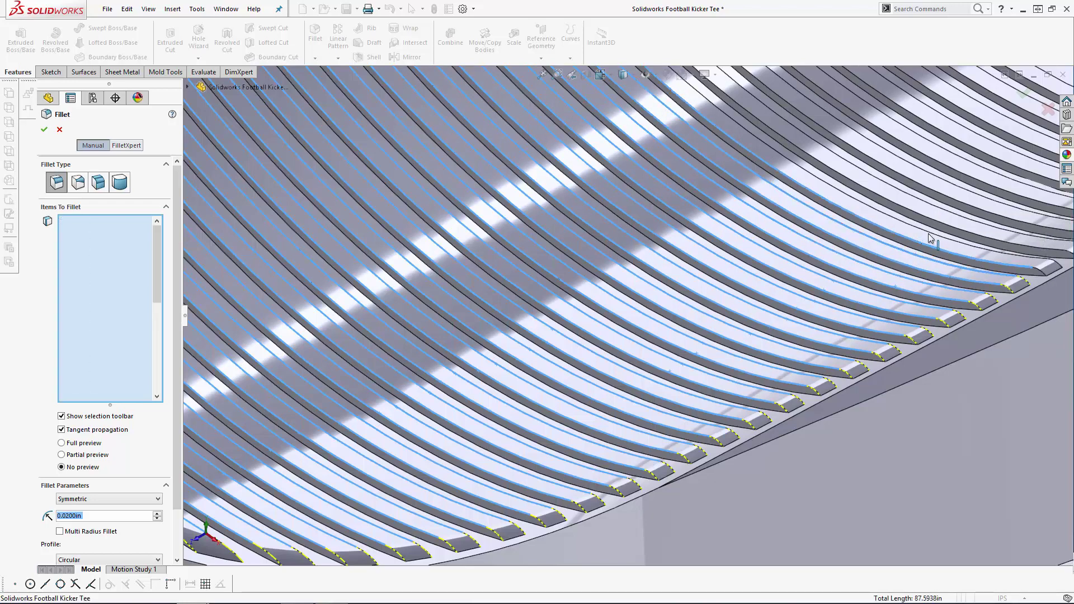
click(953, 206)
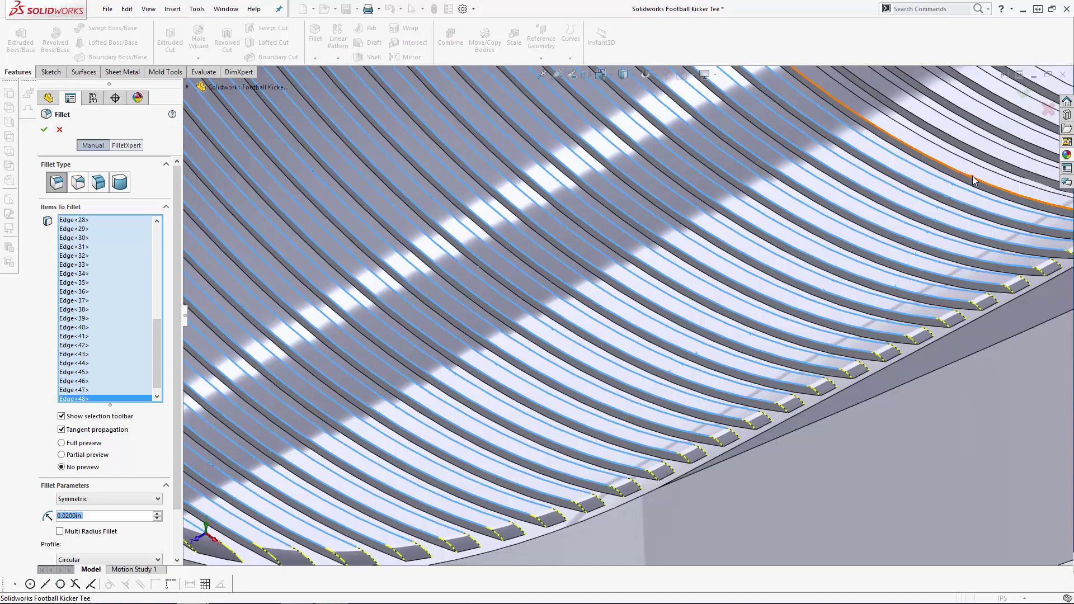
click(973, 177)
click(982, 170)
click(991, 155)
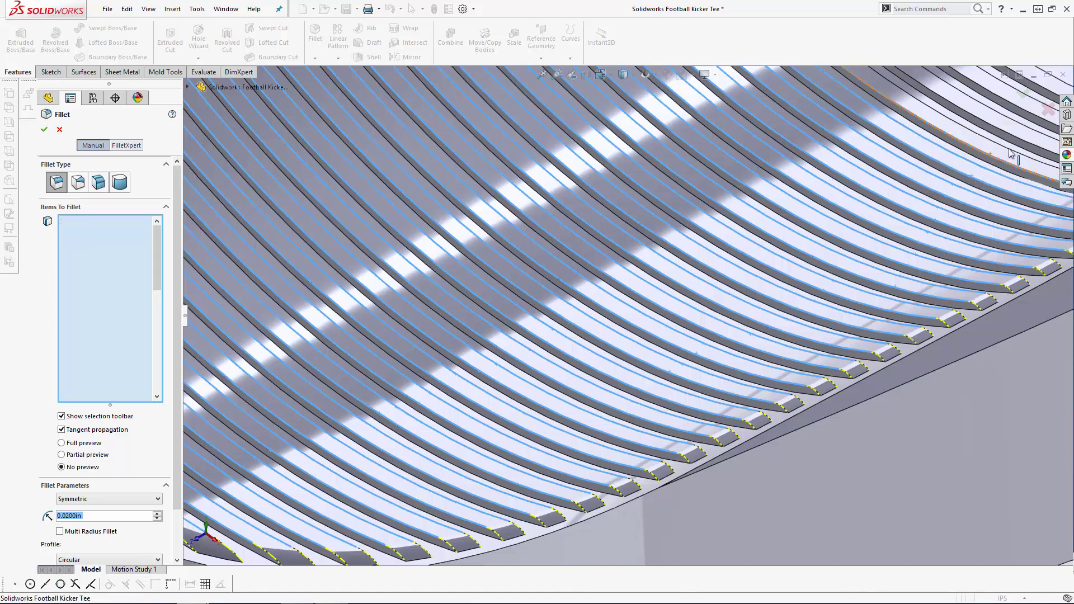
click(1010, 143)
click(1008, 132)
scroll(791, 252, up, 5)
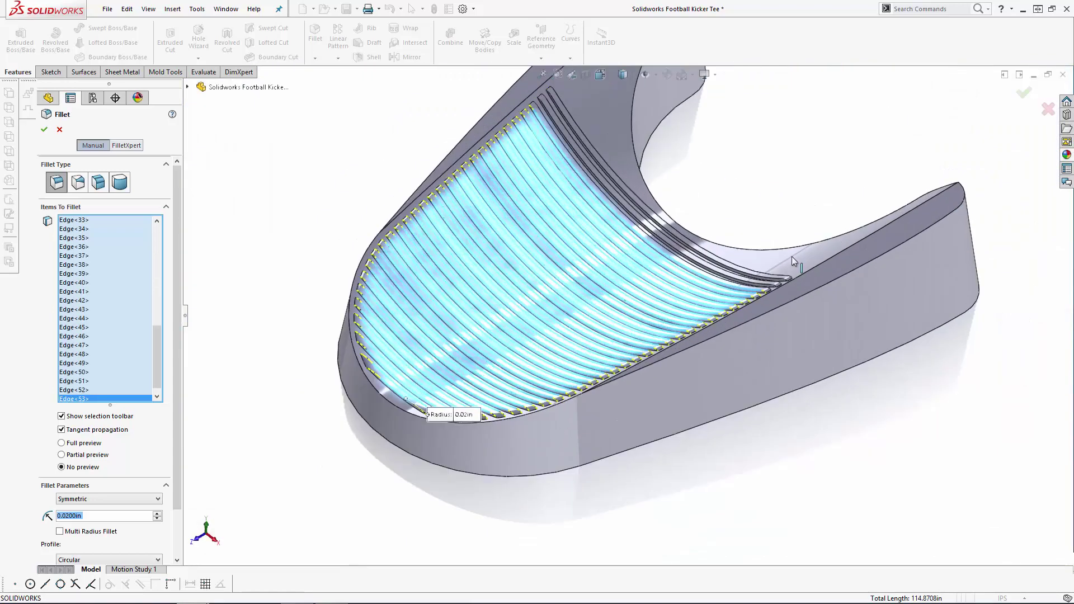
scroll(719, 311, down, 5)
click(718, 301)
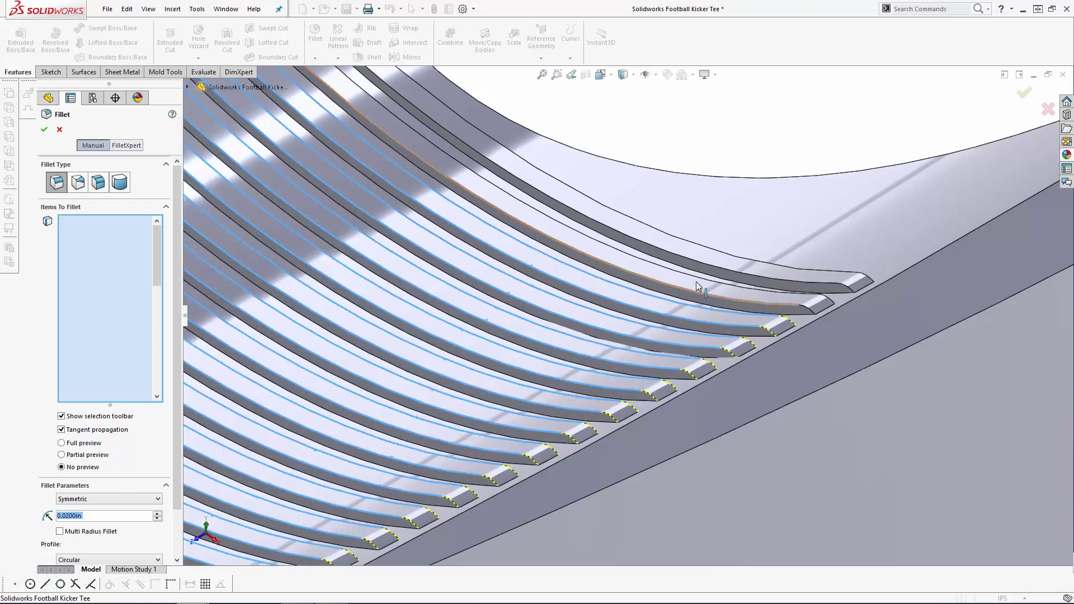
click(703, 267)
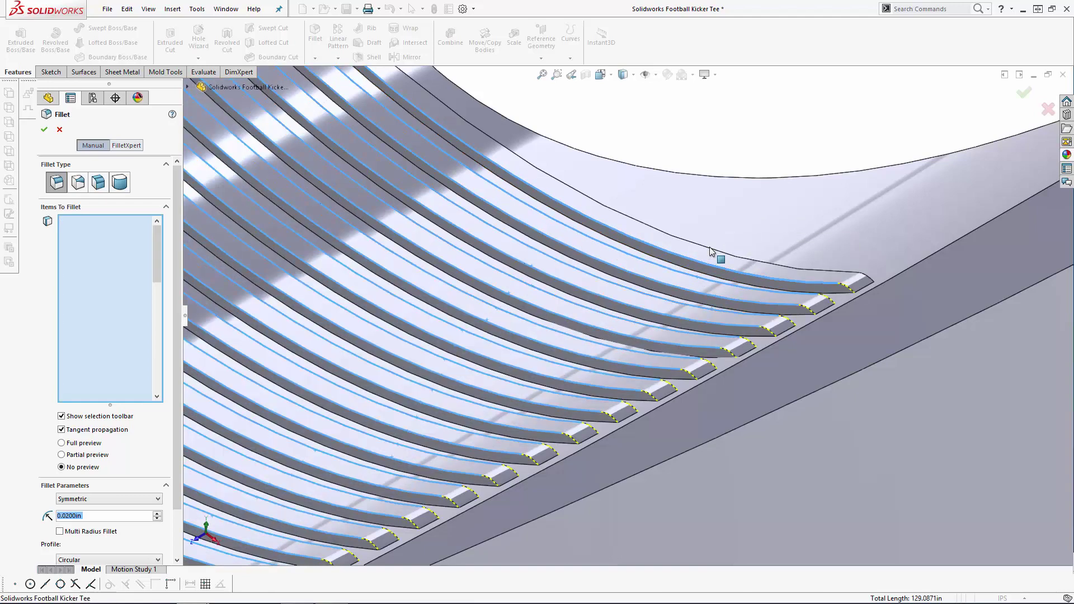
click(710, 248)
click(714, 248)
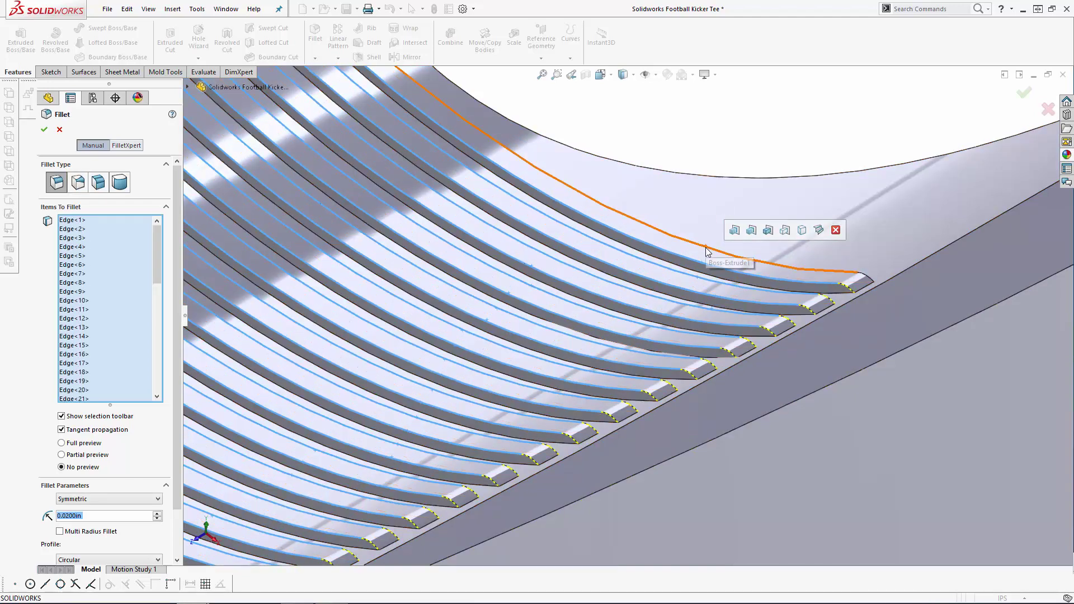
click(706, 248)
scroll(722, 164, up, 5)
scroll(530, 425, down, 2)
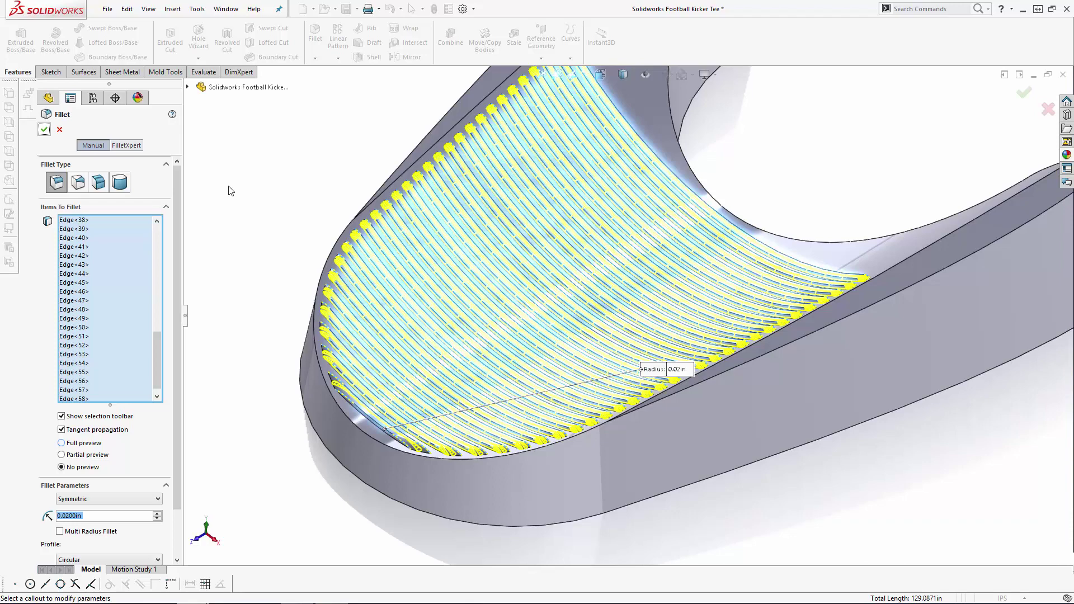
key(Return)
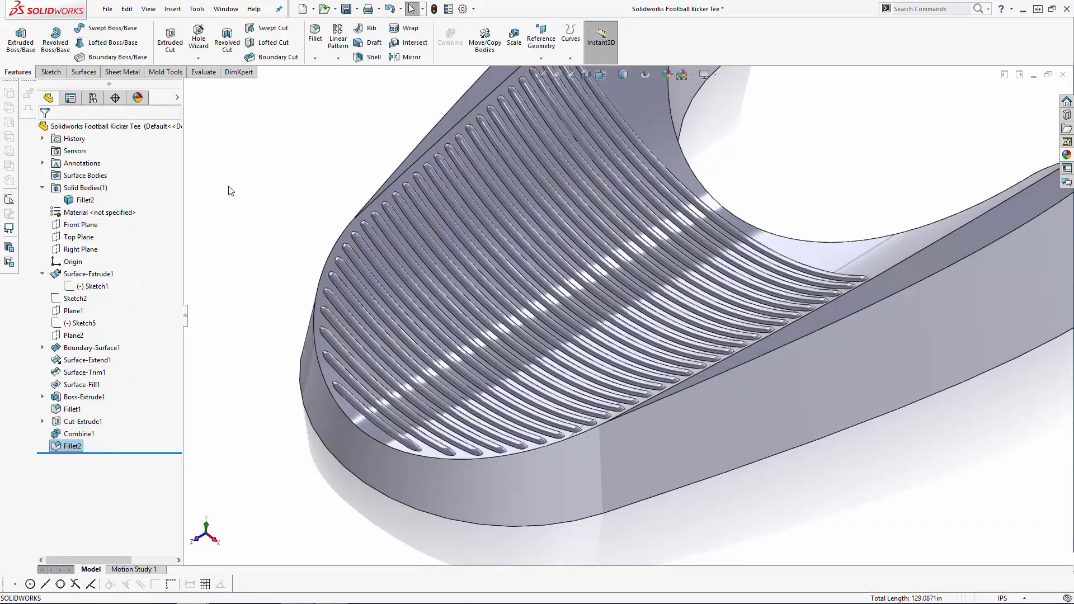
key(ctrl+s)
Step: Start a sketch on the flat underside and draw a 0.3375 in radius circle matching the rounded end of the positive-X leg
key(f)
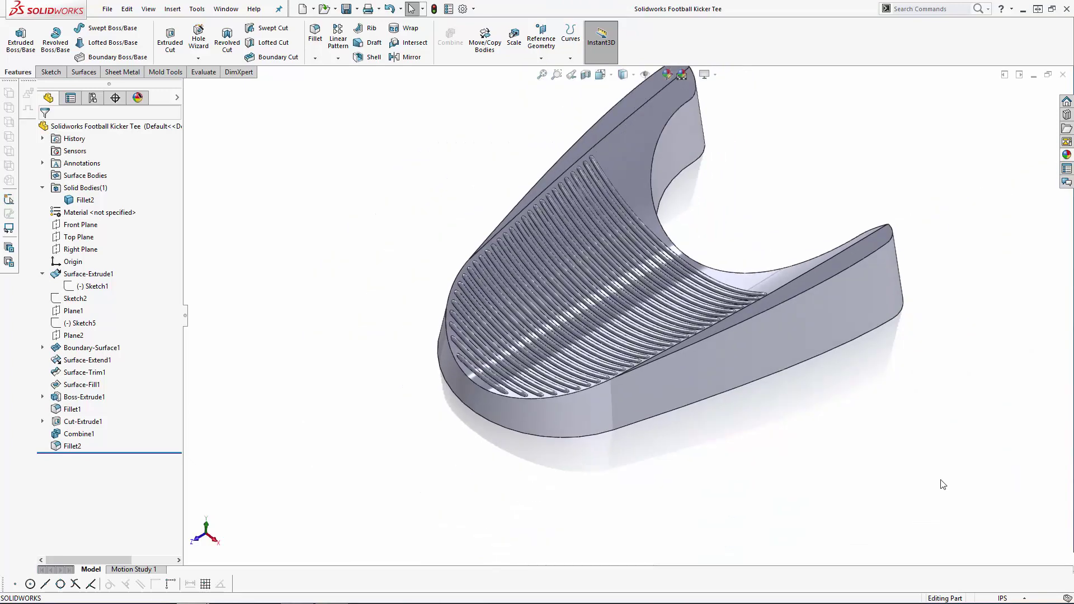
mouse_move(942, 484)
middle_down()
mouse_move(888, 285)
mouse_move(823, 232)
middle_up()
click(813, 219)
click(845, 182)
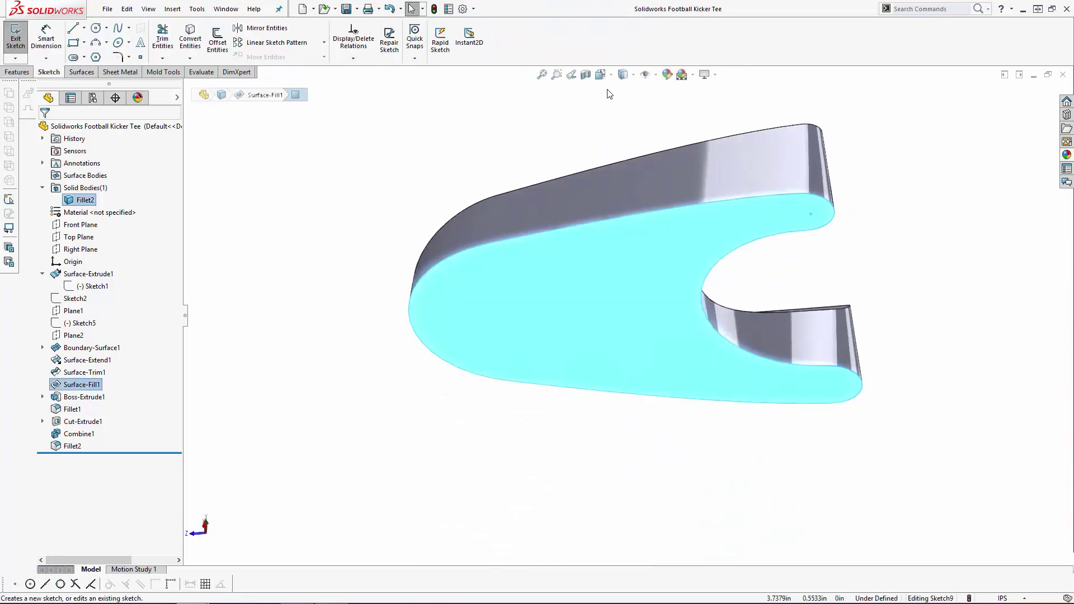
click(603, 74)
click(664, 137)
click(901, 297)
scroll(901, 298, up, 2)
scroll(710, 446, down, 6)
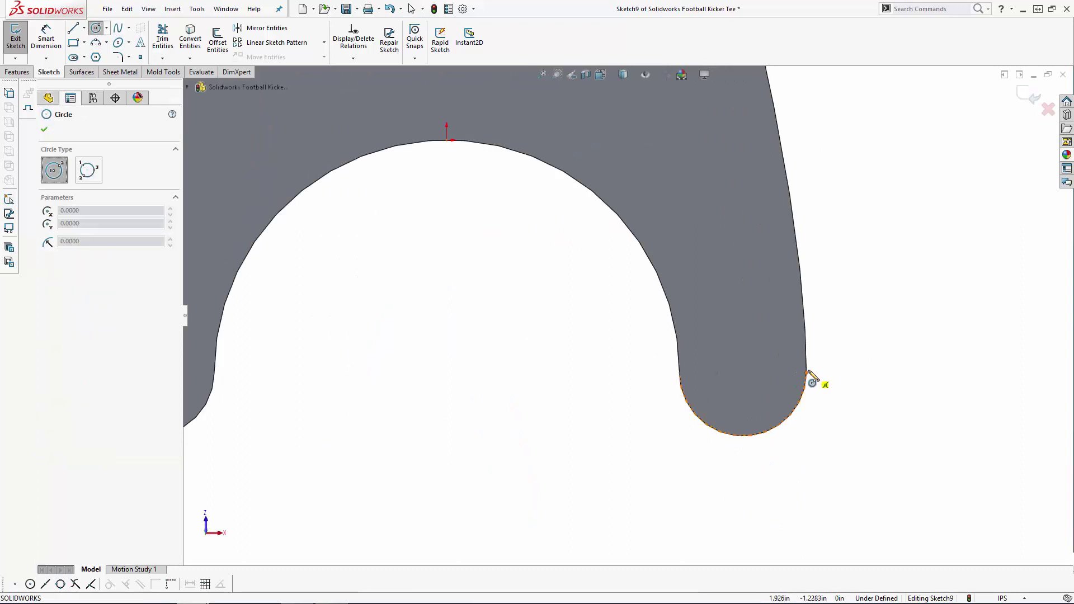
click(743, 372)
click(807, 374)
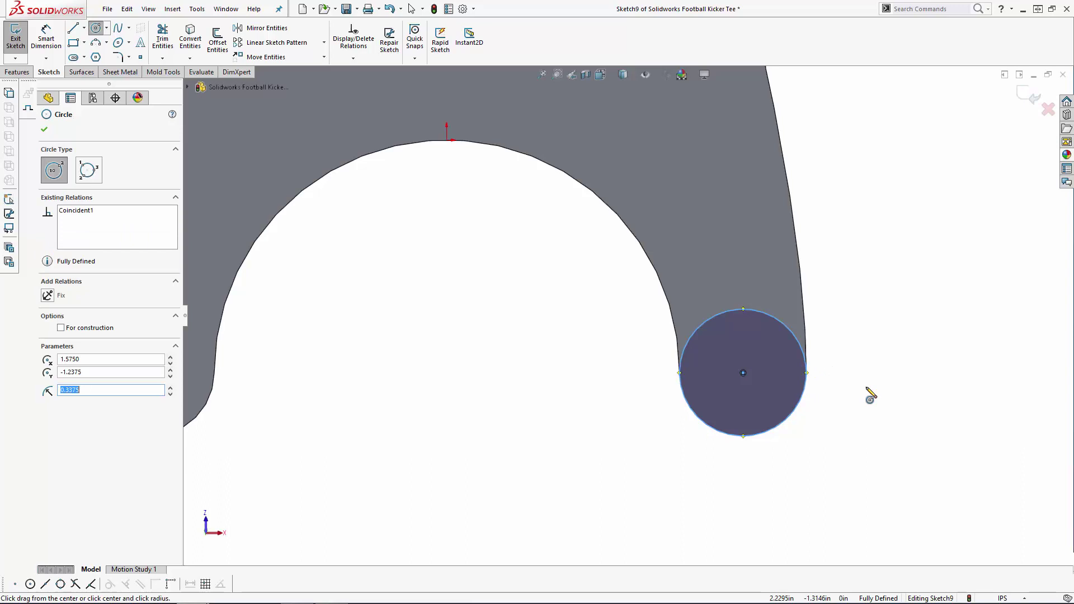
key(Escape)
Step: Draw a second circle centred on the other leg's rounded end, with its radius snapped to the leg edge
scroll(865, 389, up, 3)
key(Return)
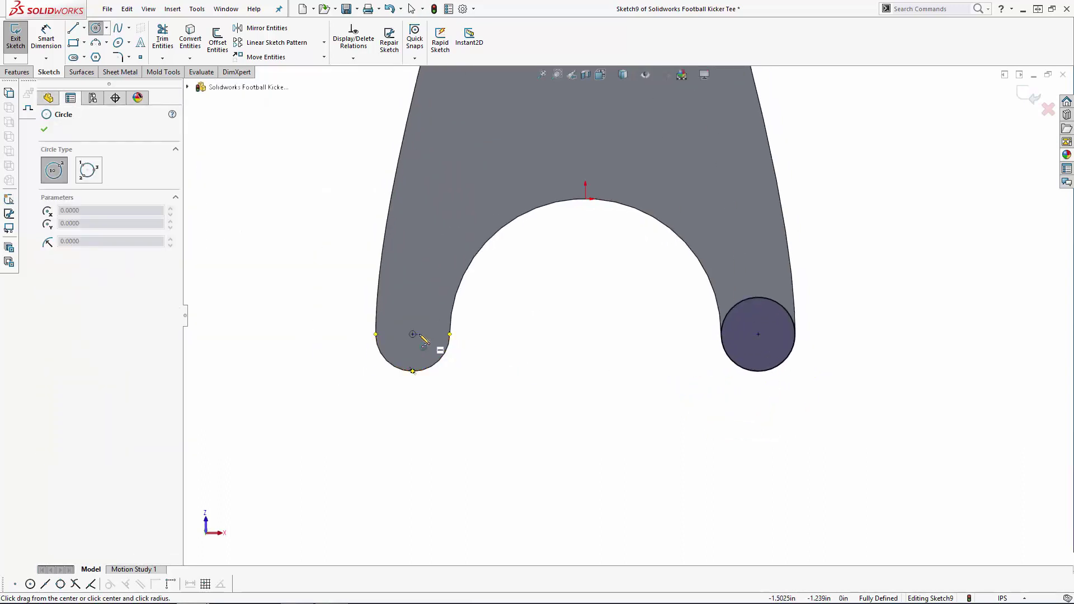
click(412, 334)
click(450, 335)
key(Escape)
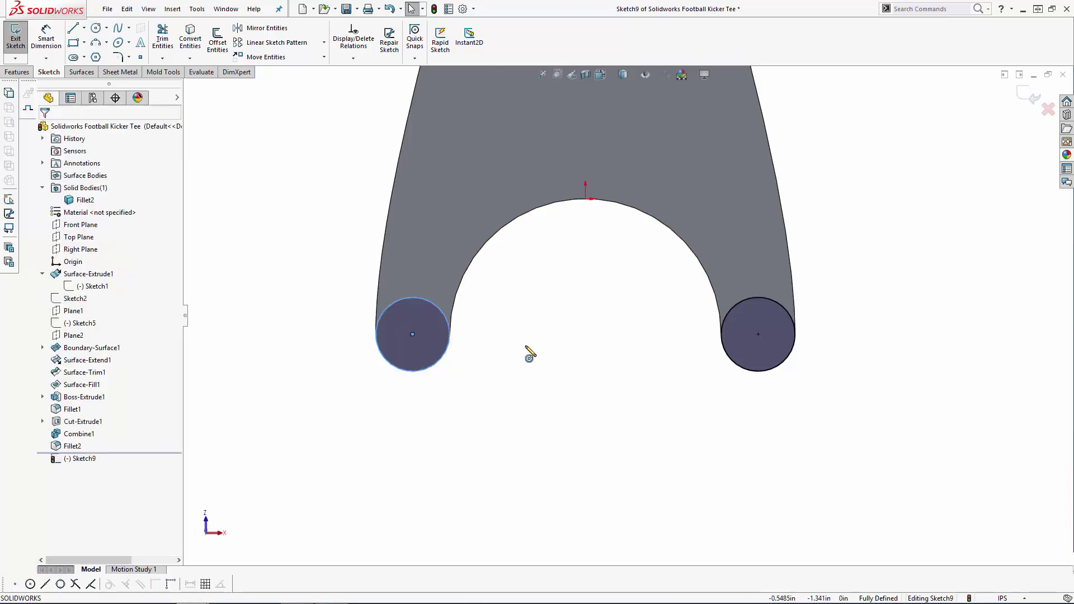
Step: Extrude both leg-end circles upward 1.35 in from the underside with an 8° inward draft, merged into the body
mouse_move(586, 308)
middle_down()
mouse_move(479, 496)
mouse_move(446, 391)
mouse_move(412, 511)
mouse_move(505, 247)
middle_up()
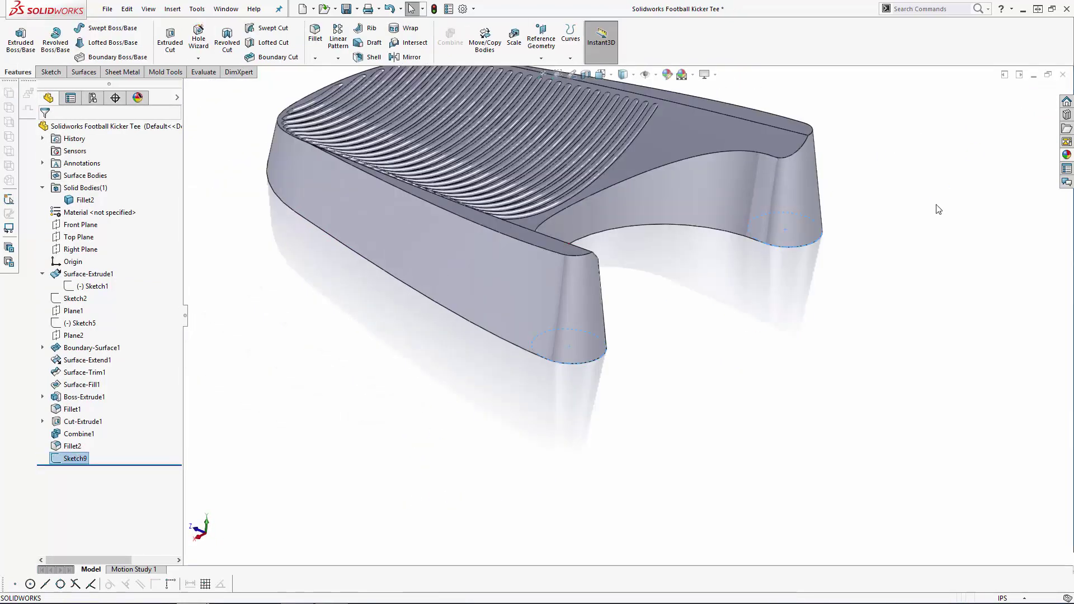
click(21, 38)
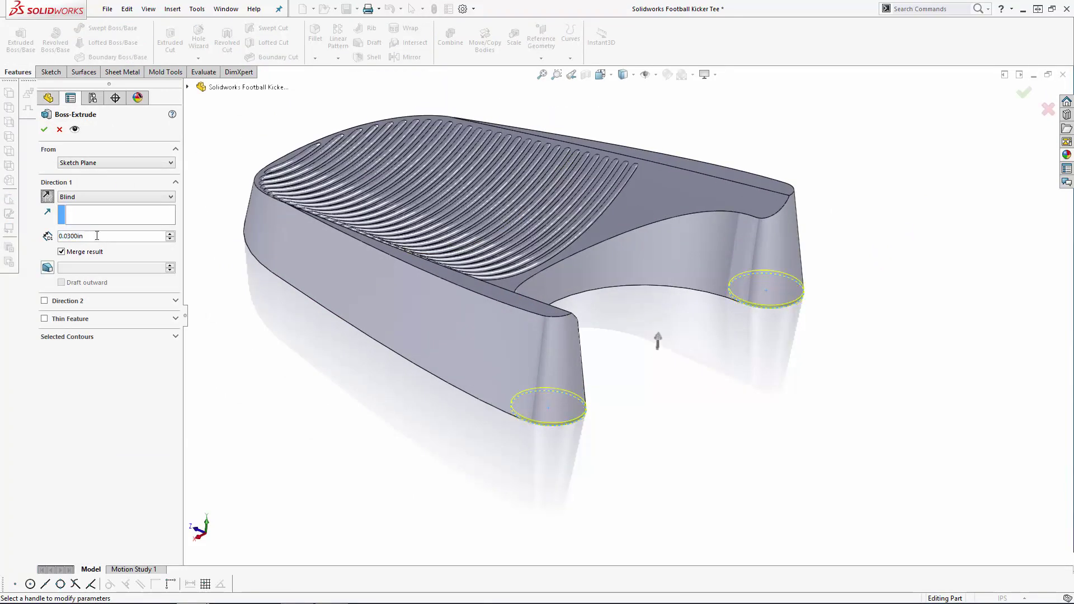
double_click(97, 235)
text(1.35)
key(Return)
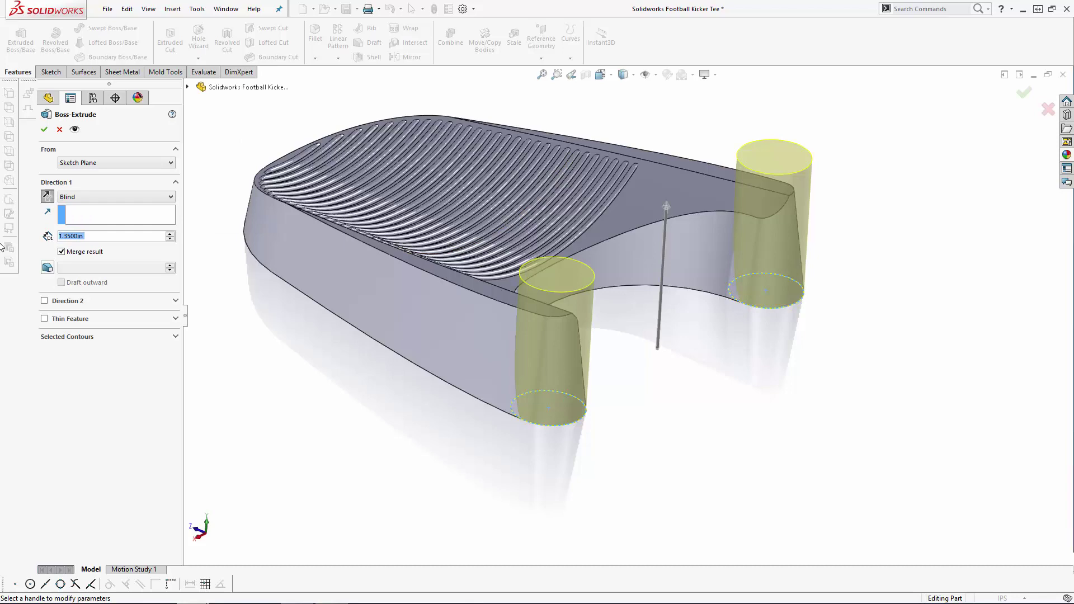
click(47, 268)
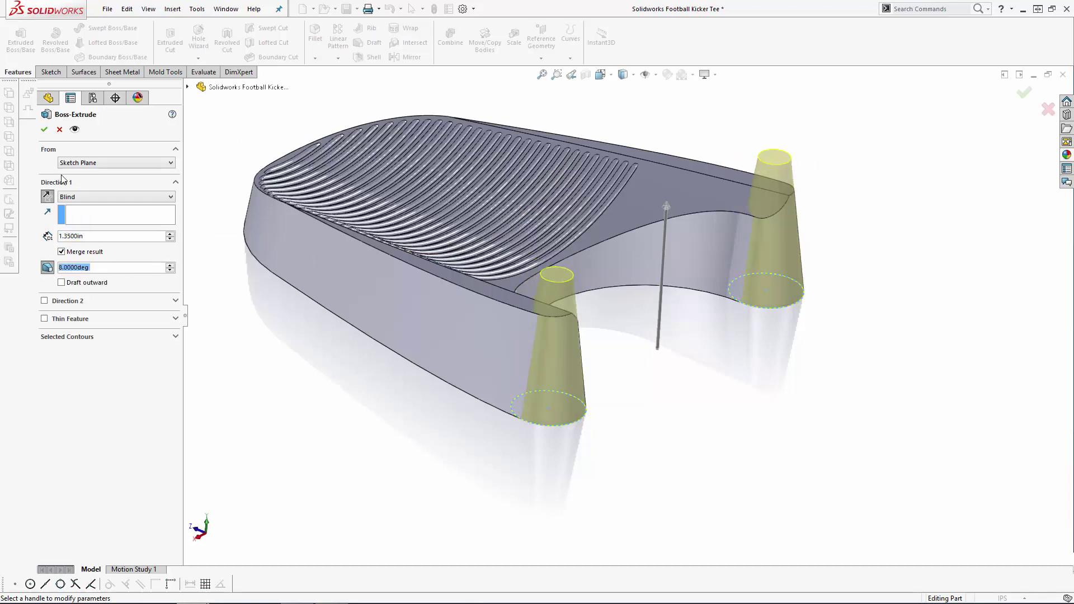
middle_drag(706, 374, 690, 388)
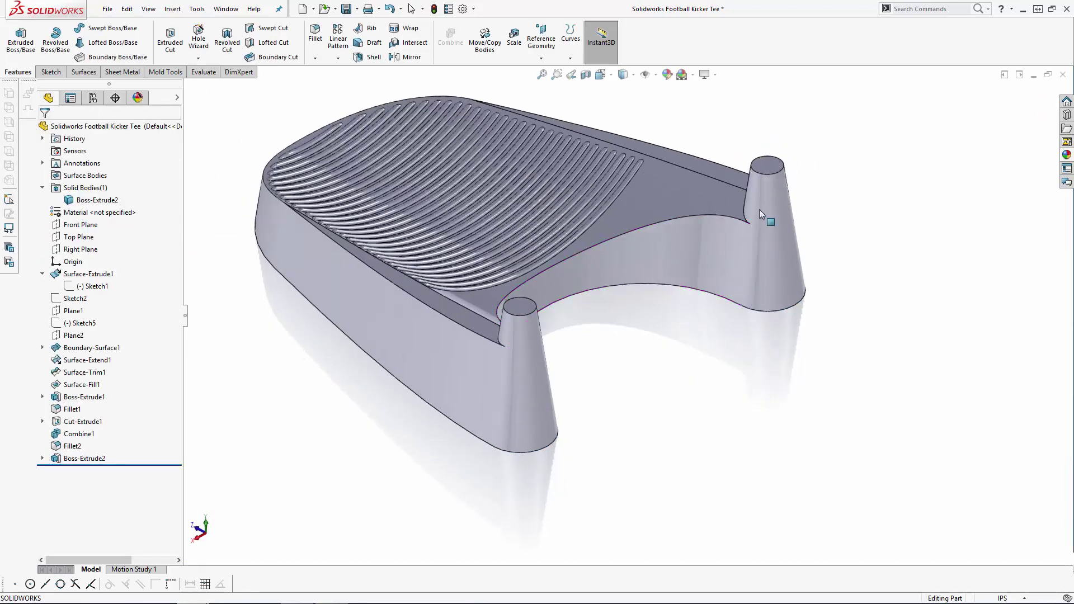
Step: Sketch on the flat top of the tapered pegs and convert the top circular edges of both pegs into it
click(777, 168)
click(793, 145)
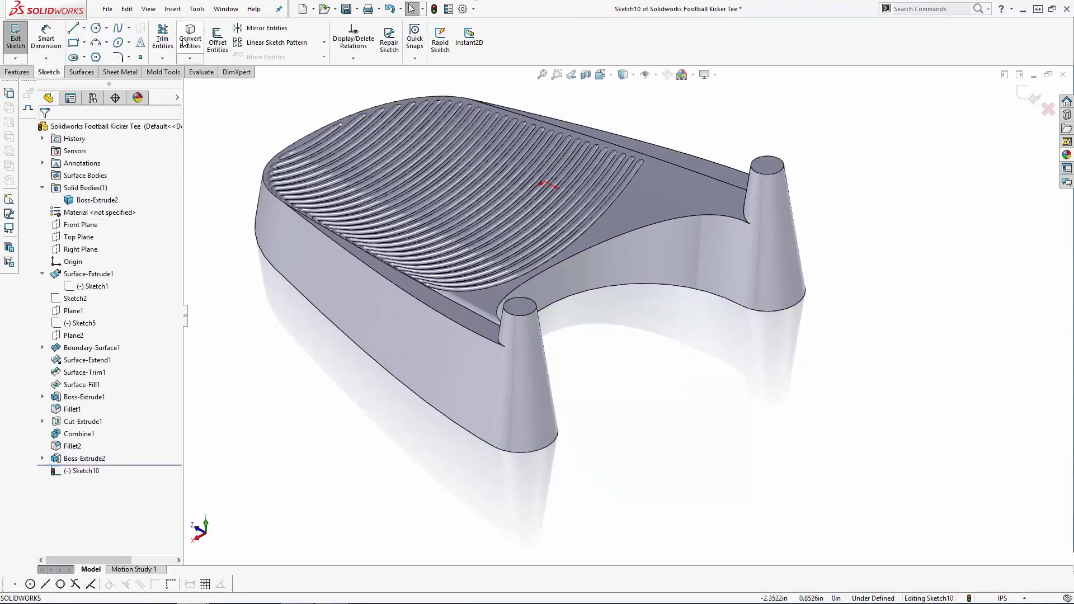
click(189, 38)
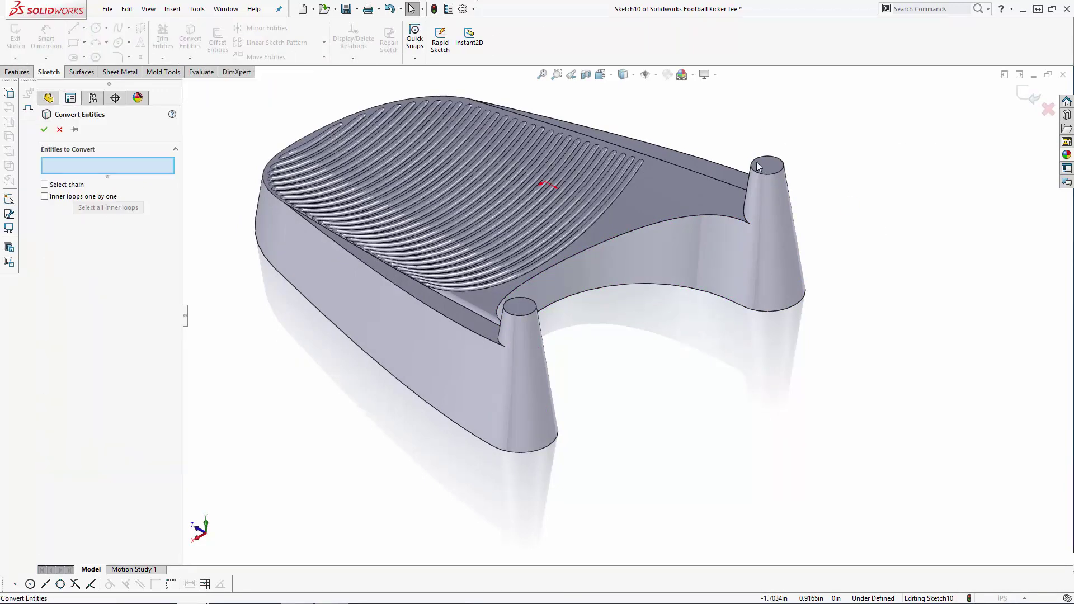
click(528, 303)
click(1024, 93)
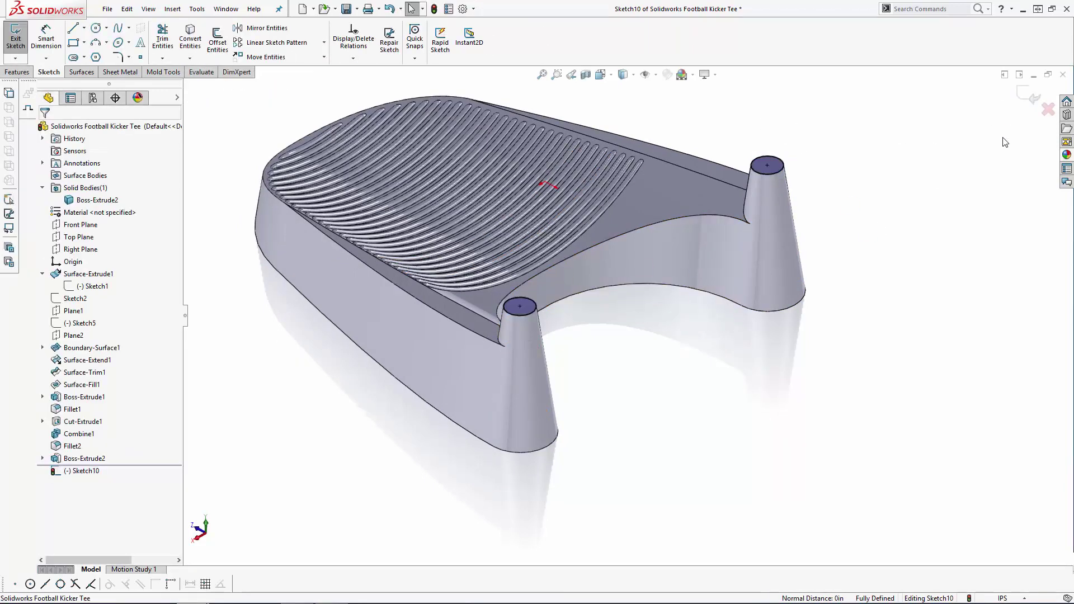
click(1030, 103)
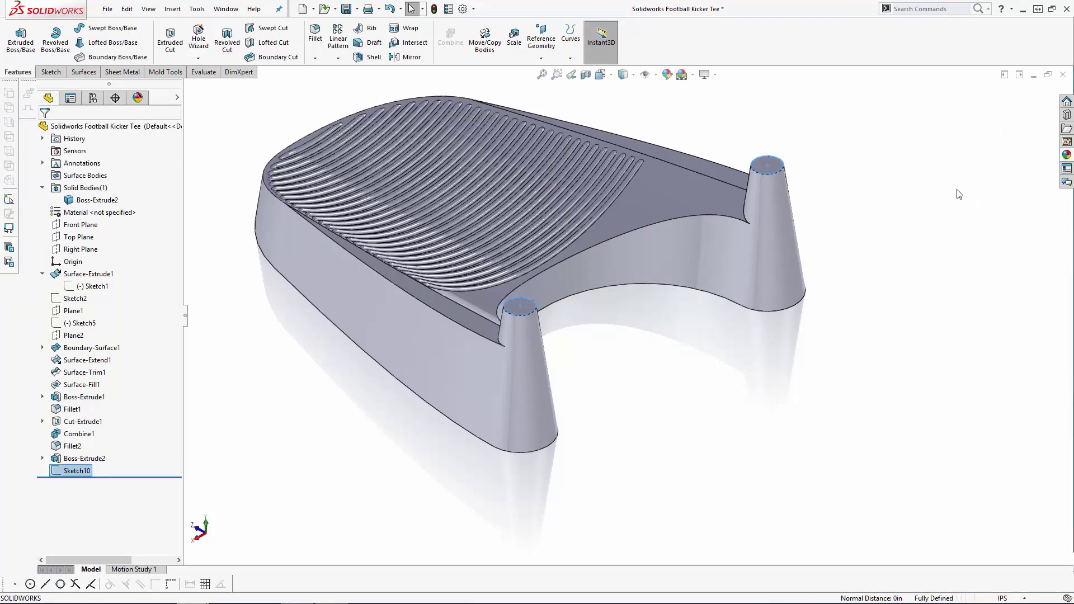
Step: Extrude both peg-top circles 0.425 in upward with a 3° inward draft, merged into the body
click(20, 39)
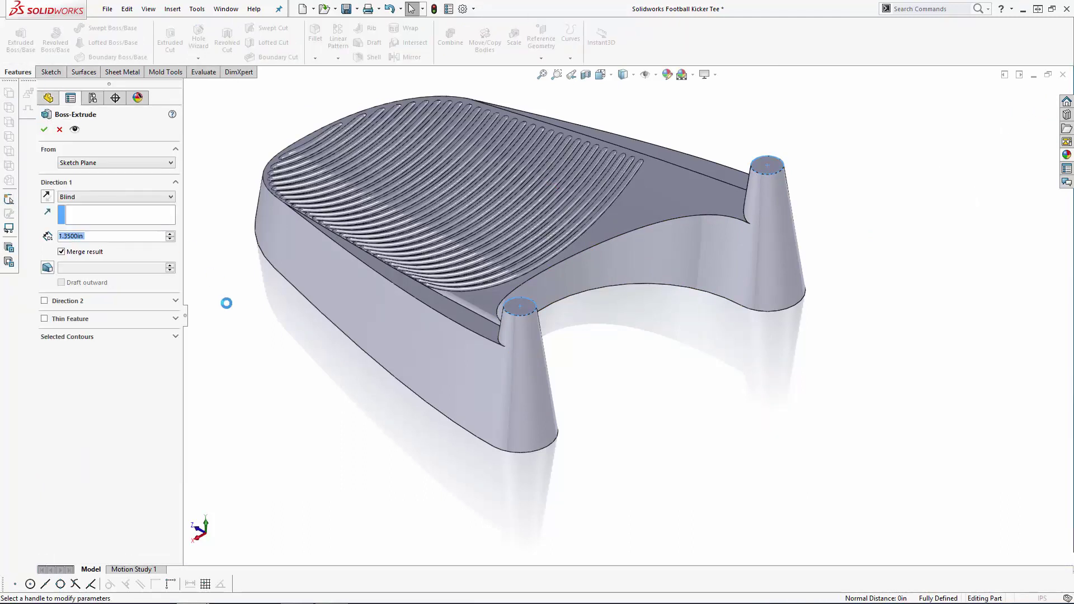
text(.425)
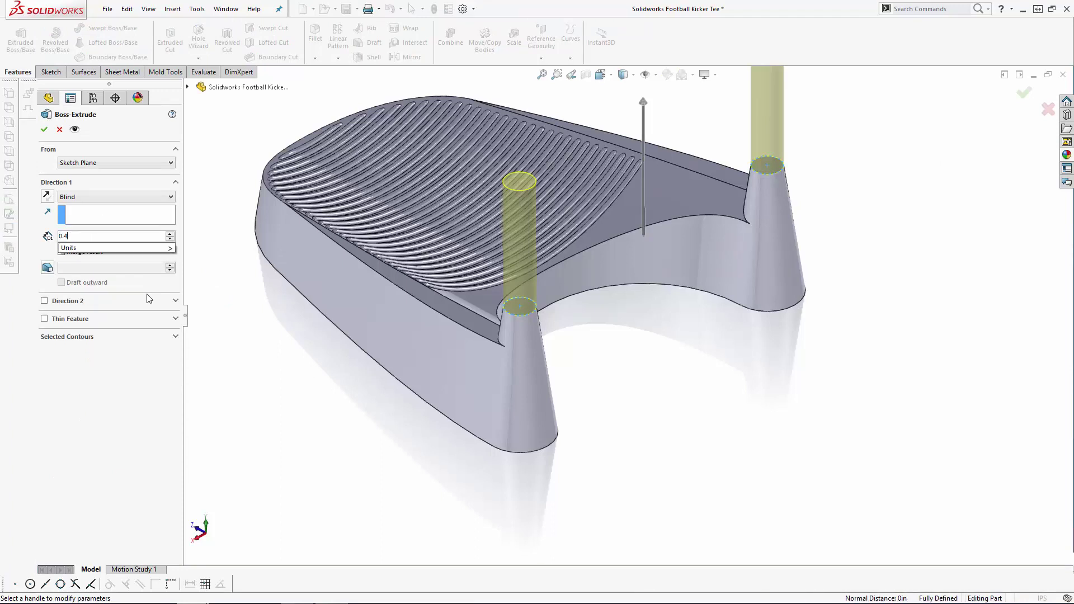
key(Return)
click(52, 268)
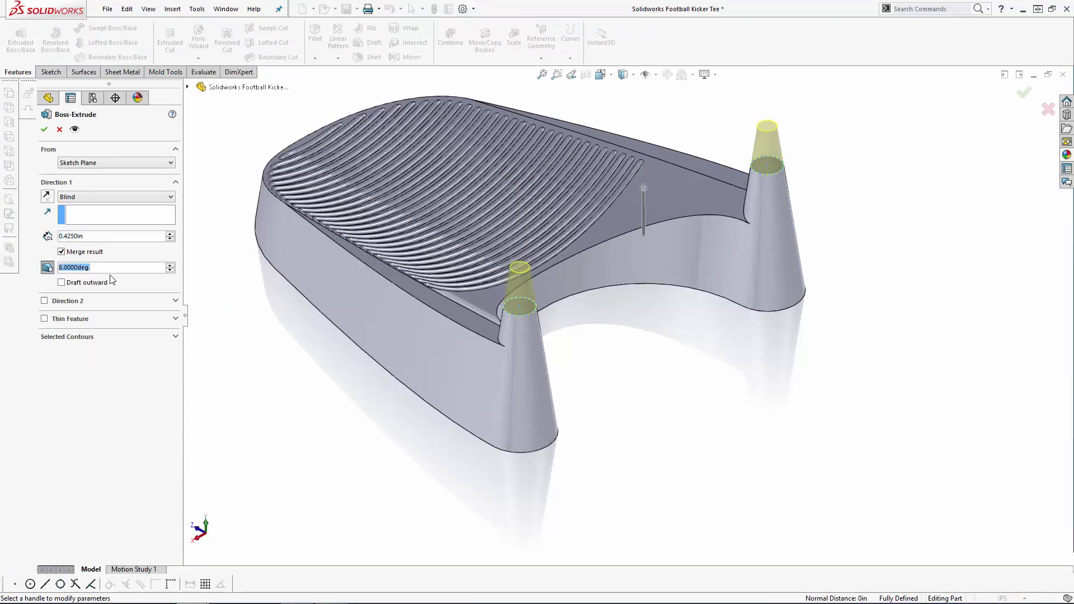
text(3)
key(Return)
key(Return)
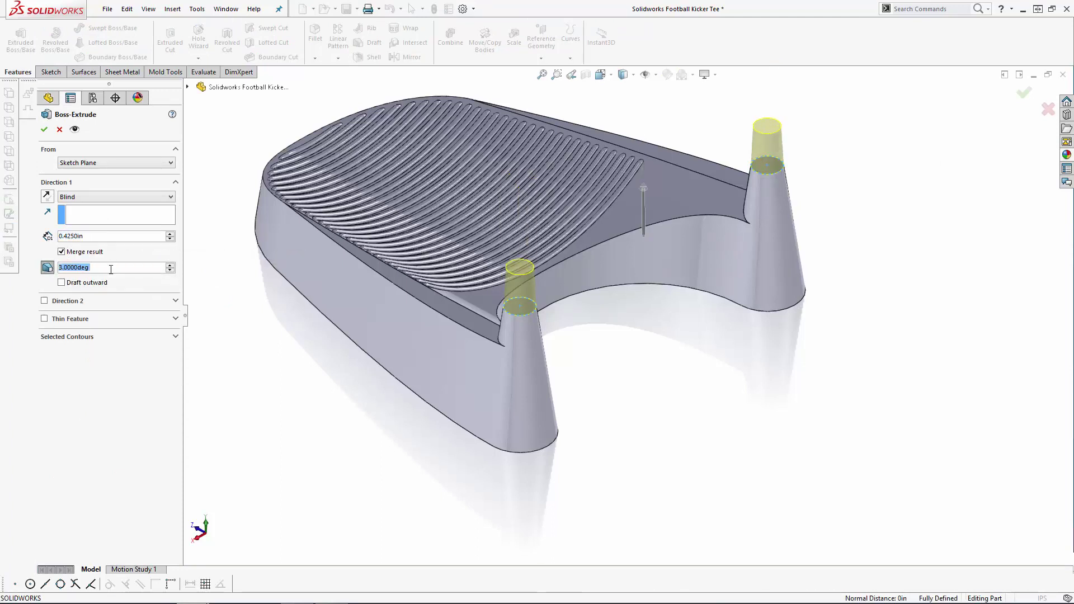
click(862, 329)
Step: Add a 0.12 in high dome to the flat top face of the farther peg
scroll(767, 360, up, 3)
middle_drag(672, 370, 775, 358)
scroll(642, 238, up, 3)
scroll(642, 238, down, 3)
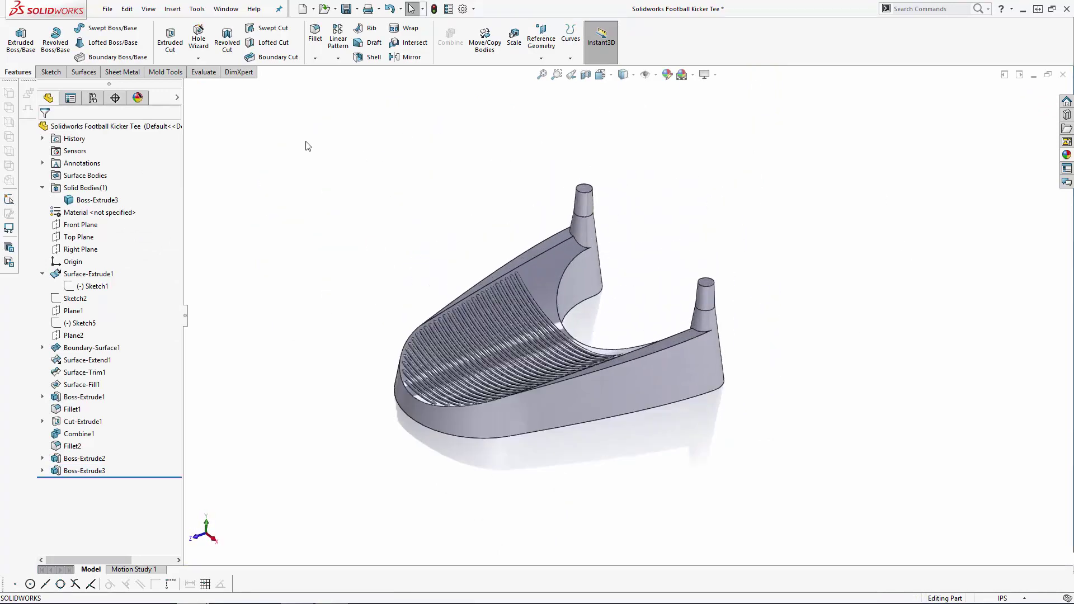
click(172, 9)
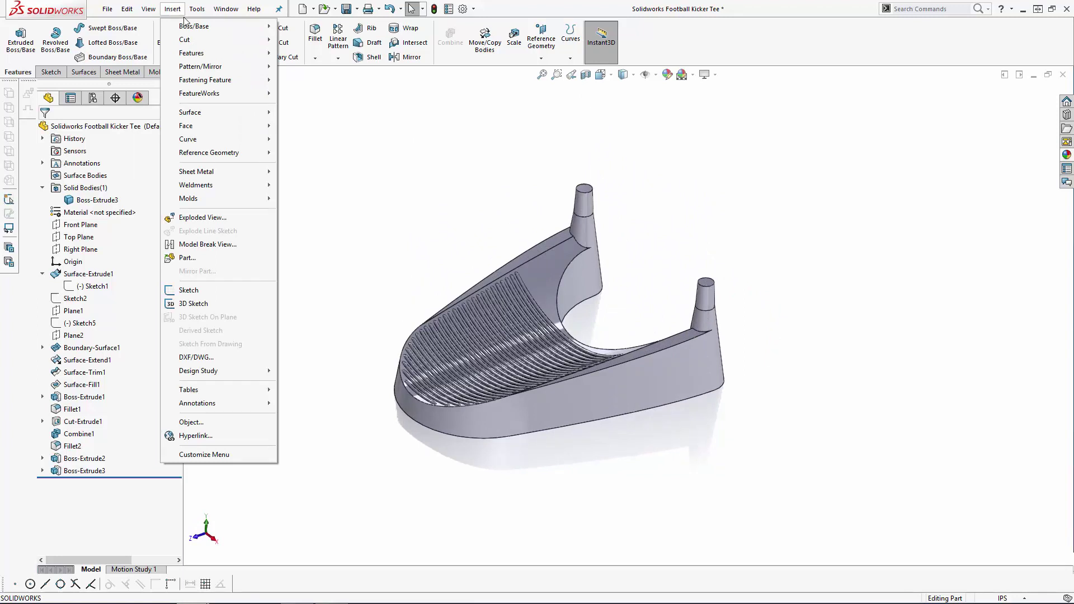
mouse_move(200, 54)
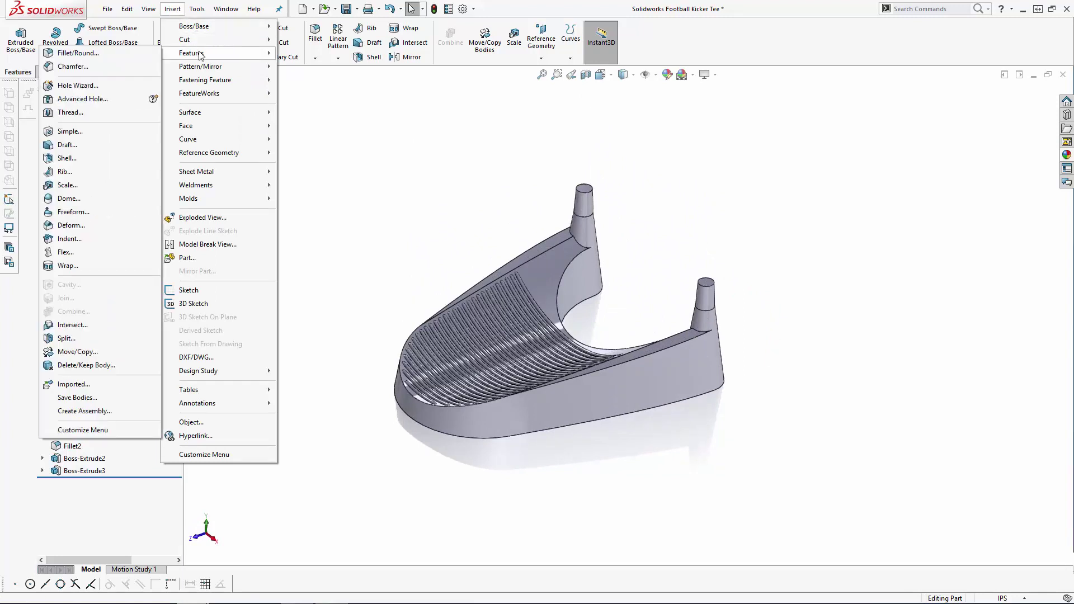
click(90, 201)
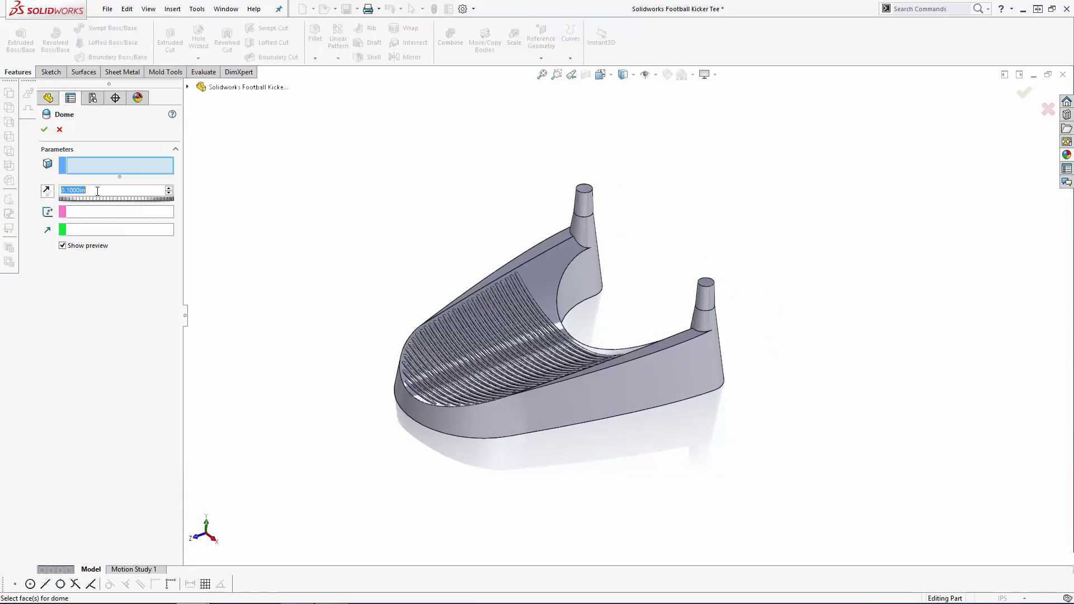
click(97, 191)
text(0.12)
key(Return)
scroll(582, 181, down, 5)
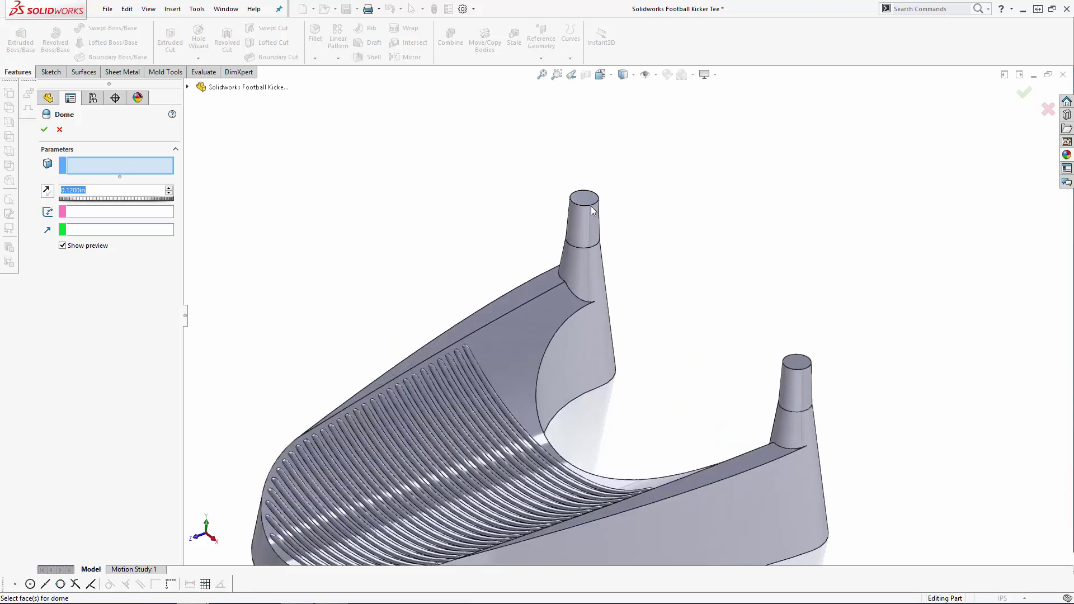
click(585, 196)
key(Return)
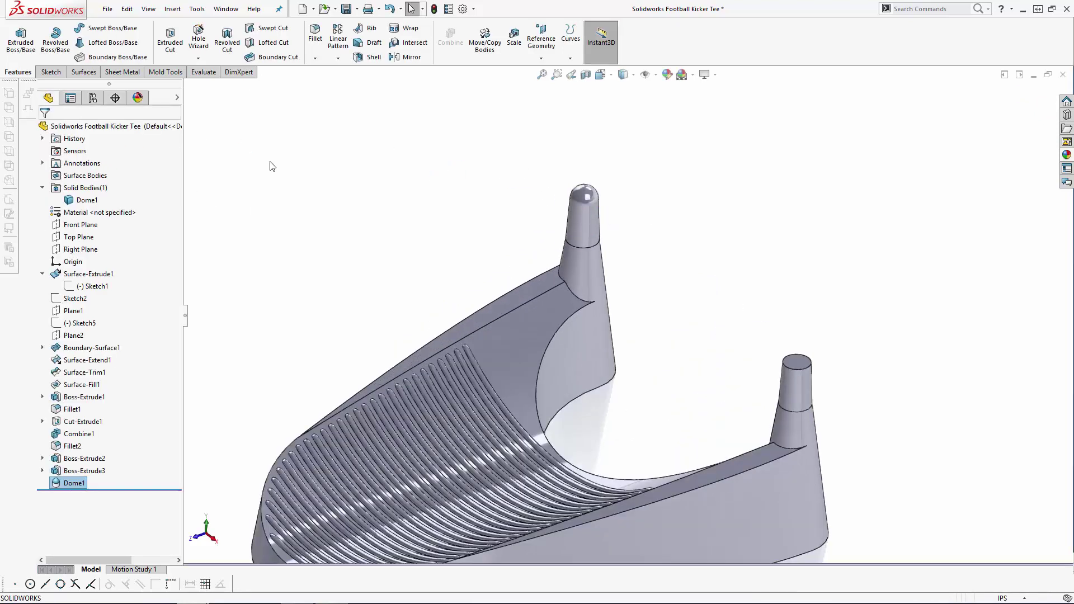
Step: Repeat the 0.12 in dome on the flat top face of the nearer peg
key(Return)
click(798, 361)
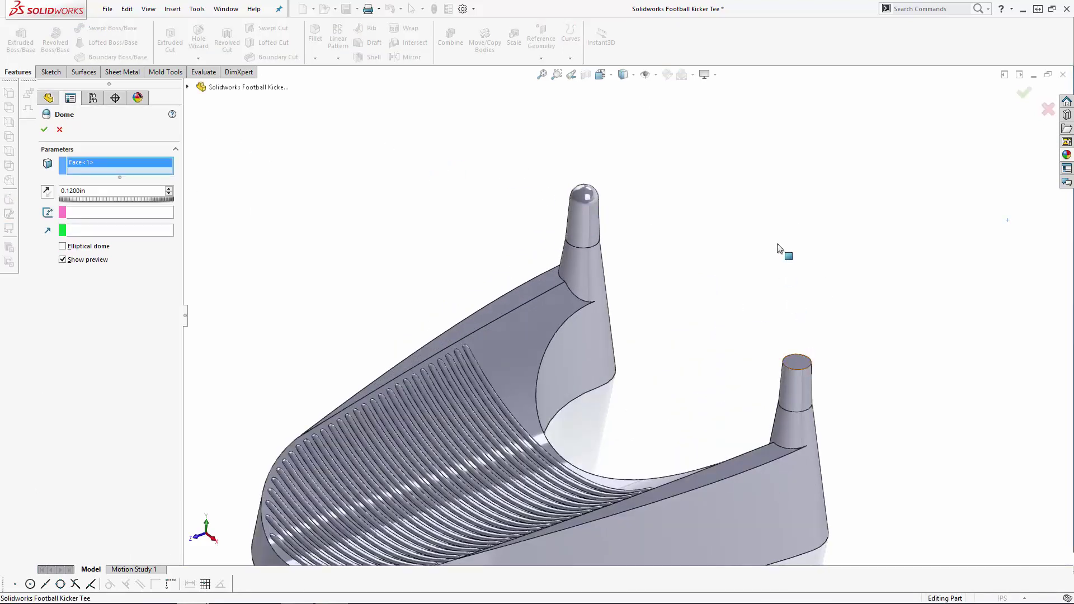
key(Return)
Step: Start a new sketch on the flat underside of the body and view it straight on
scroll(892, 446, up, 3)
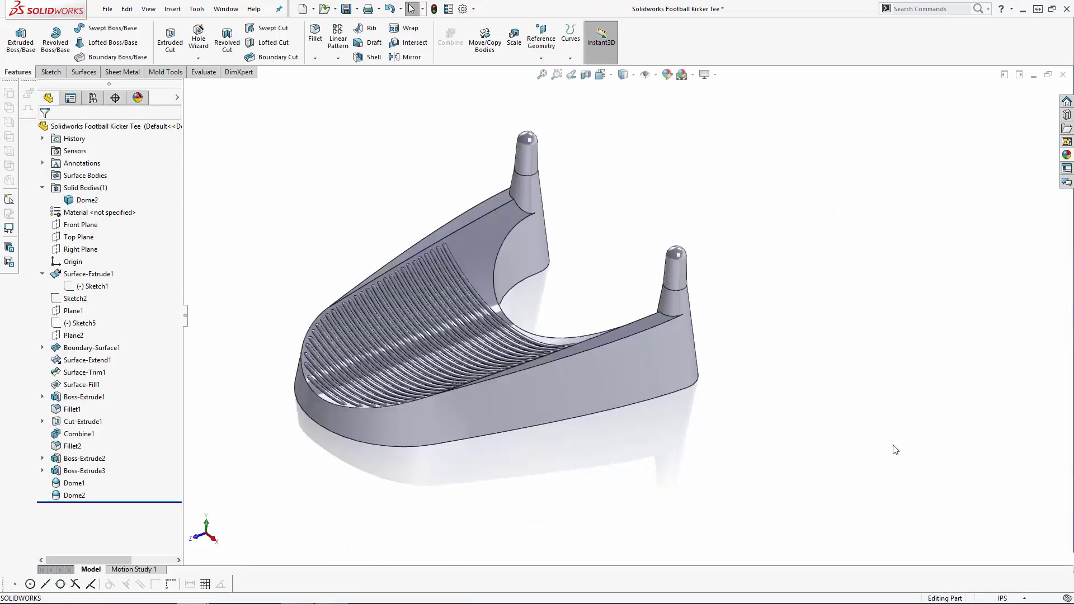
middle_drag(888, 429, 822, 240)
click(550, 288)
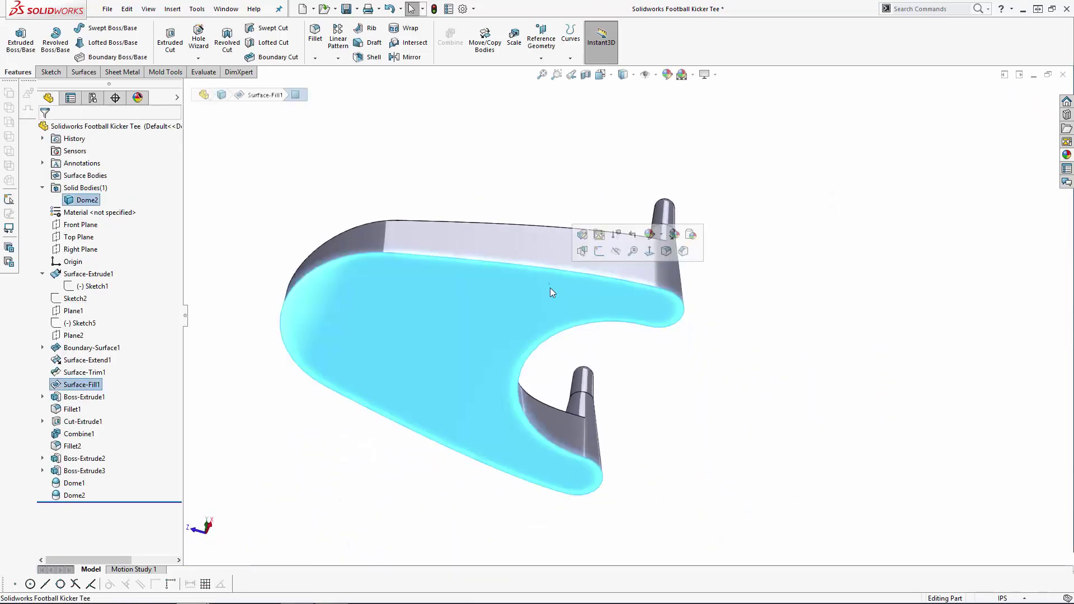
click(600, 252)
click(605, 75)
click(664, 137)
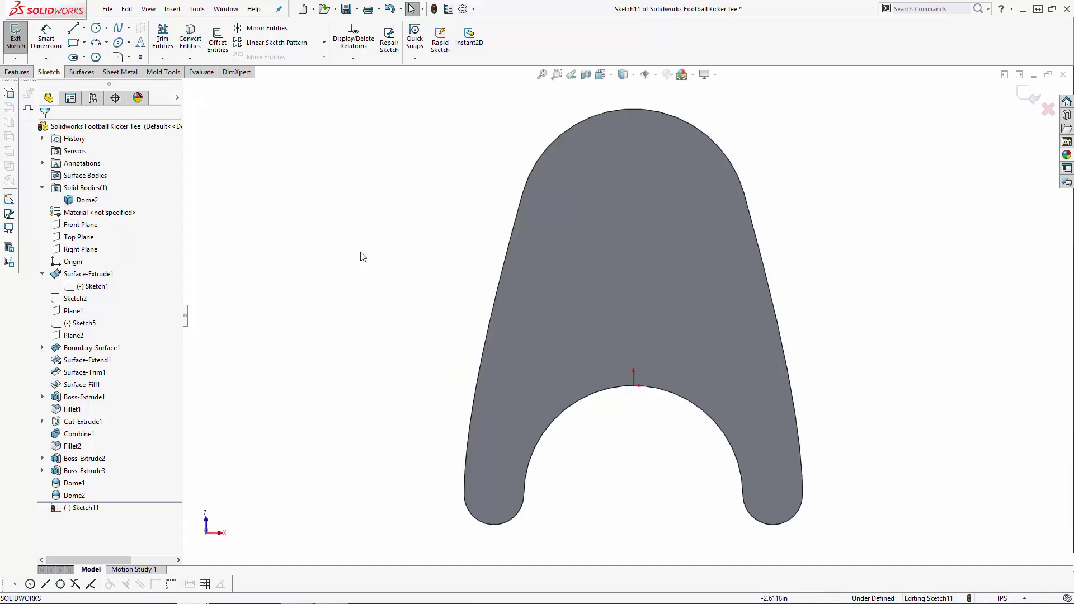
Step: Show Sketch9 under Boss-Extrude2 and convert its two leg circles into the underside sketch
click(44, 459)
click(88, 471)
click(94, 453)
click(366, 403)
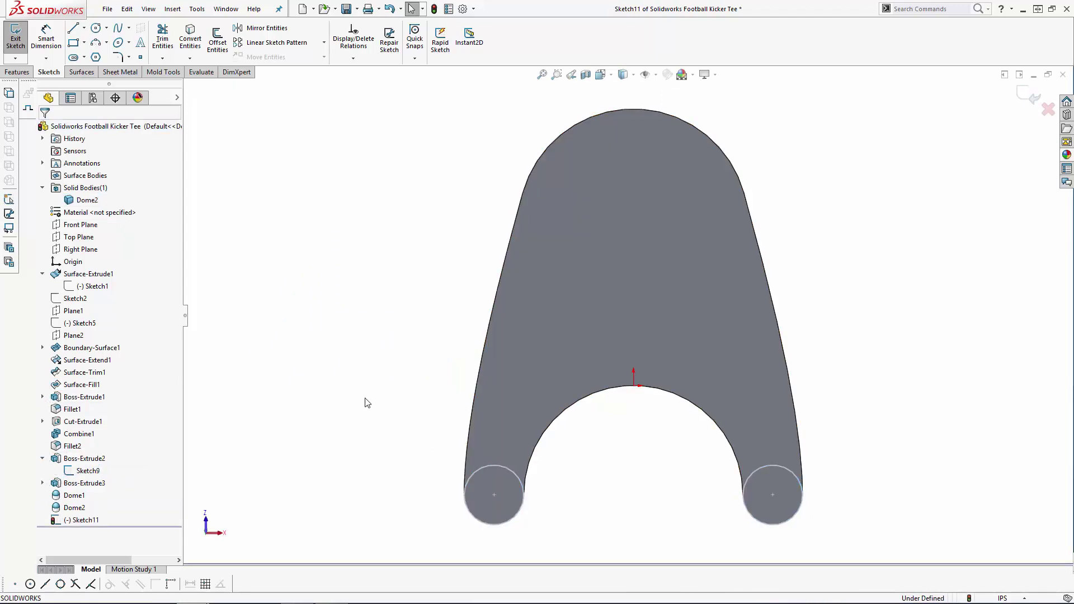
scroll(626, 308, up, 3)
scroll(637, 383, down, 3)
click(189, 35)
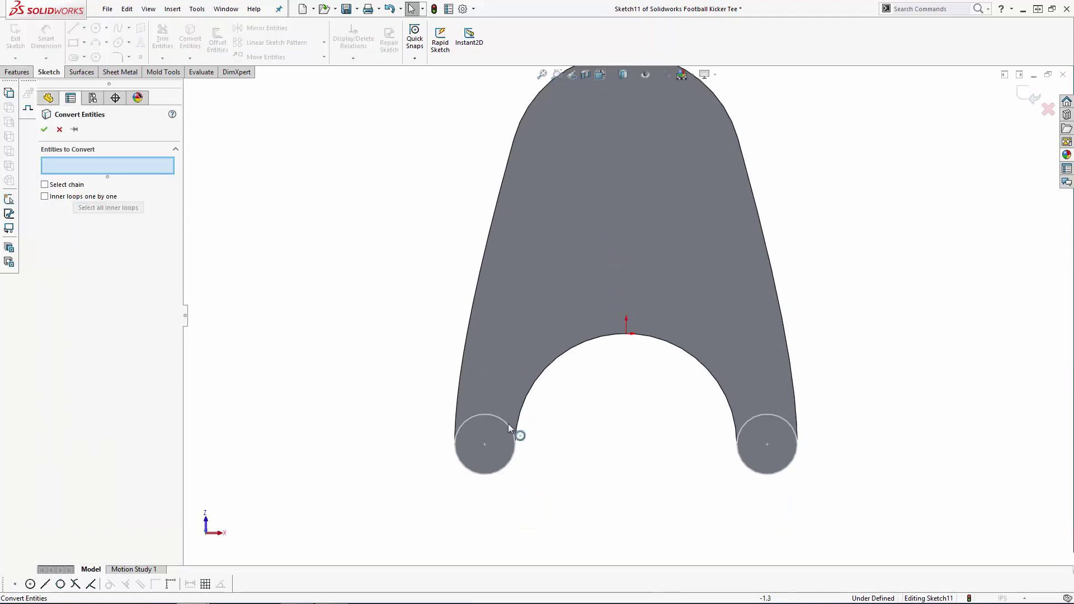
click(508, 424)
click(749, 422)
click(1024, 92)
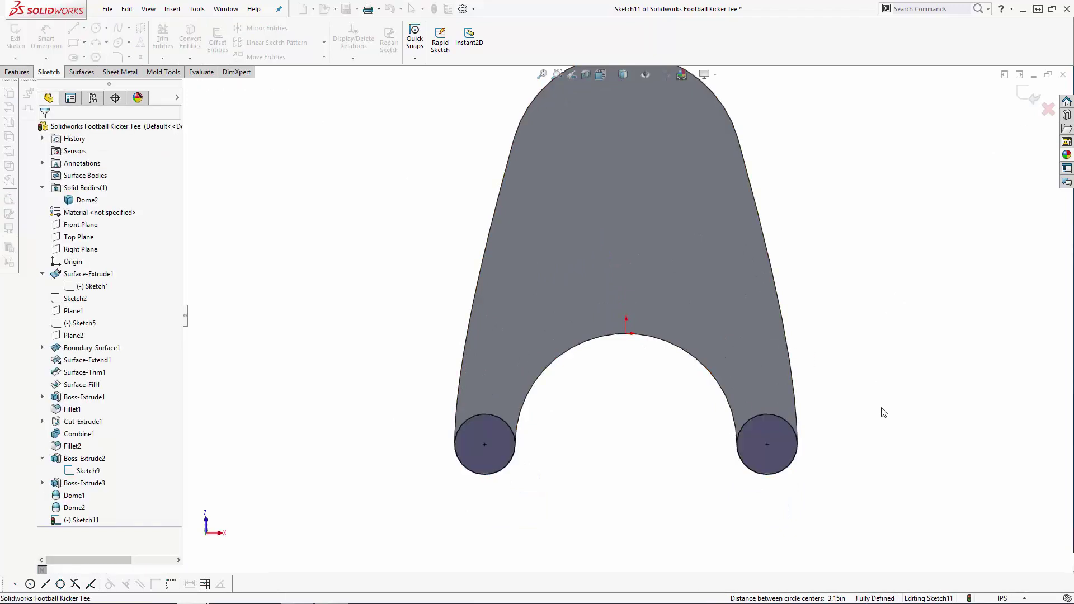
Step: Draw a small circle inside the body's broad rounded end, with its centre vertically in line with the origin
scroll(672, 280, up, 4)
scroll(677, 235, down, 3)
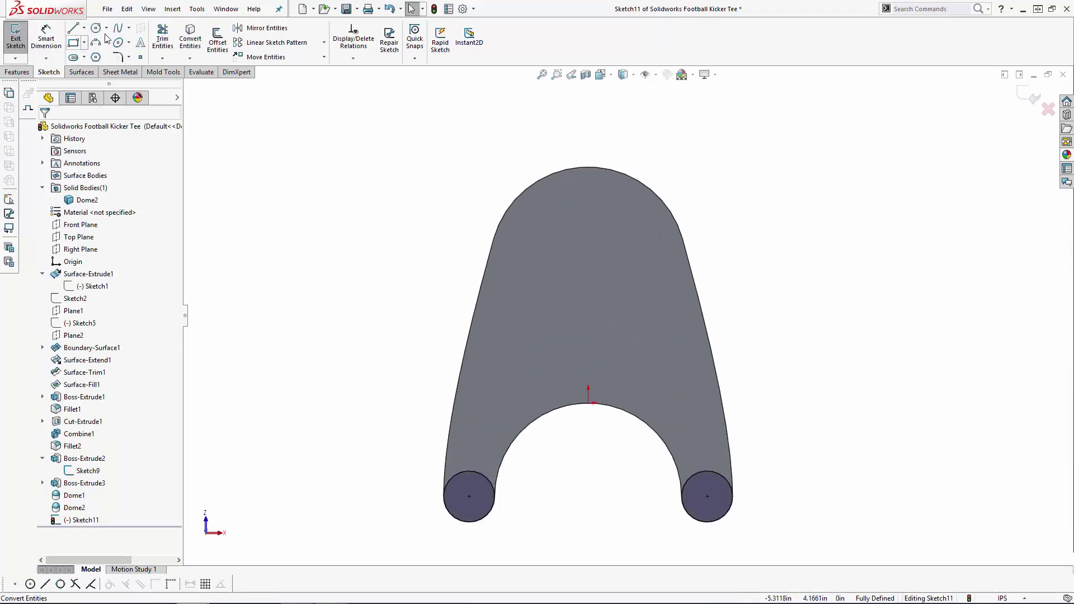
click(589, 186)
click(612, 172)
key(Escape)
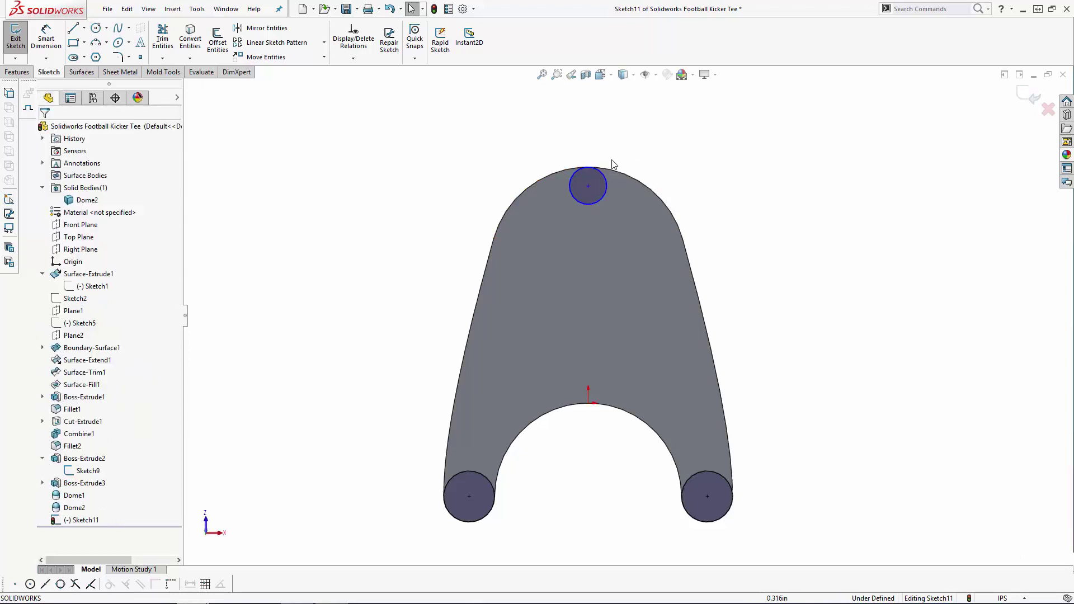
Step: Make the new circle equal to the positive-X leg circle and check its centre's vertical relation to the origin
click(604, 193)
ctrl+click(724, 487)
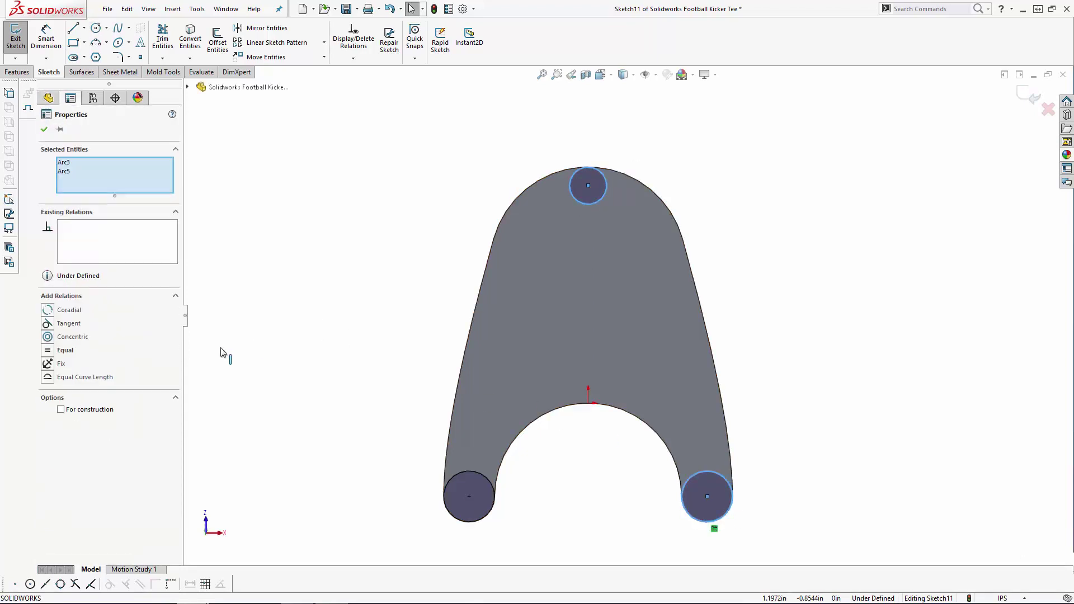
click(53, 351)
key(Escape)
scroll(593, 198, down, 2)
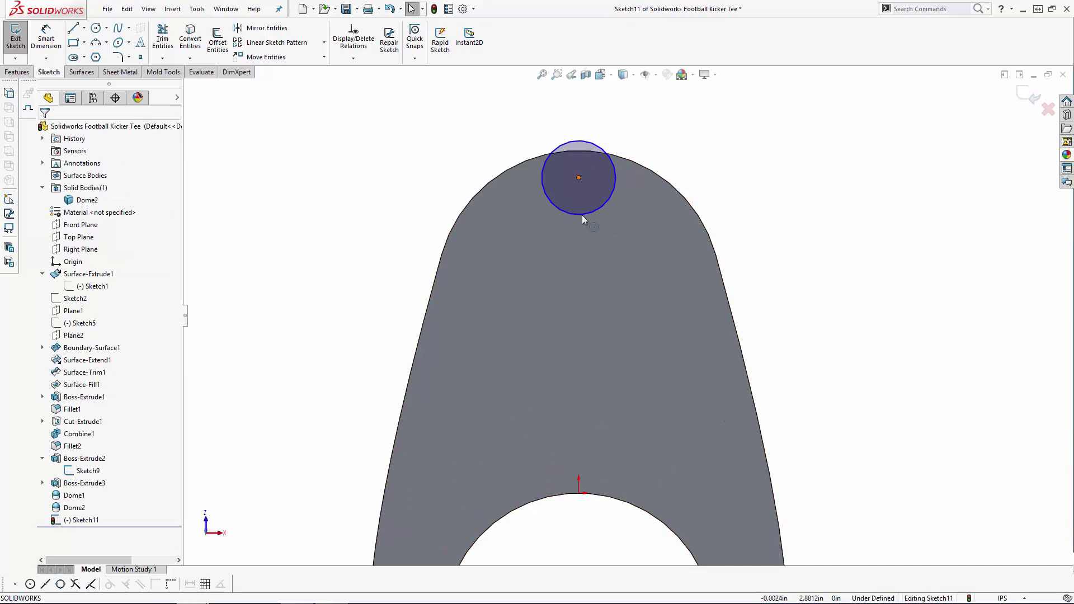
click(579, 492)
ctrl+click(578, 177)
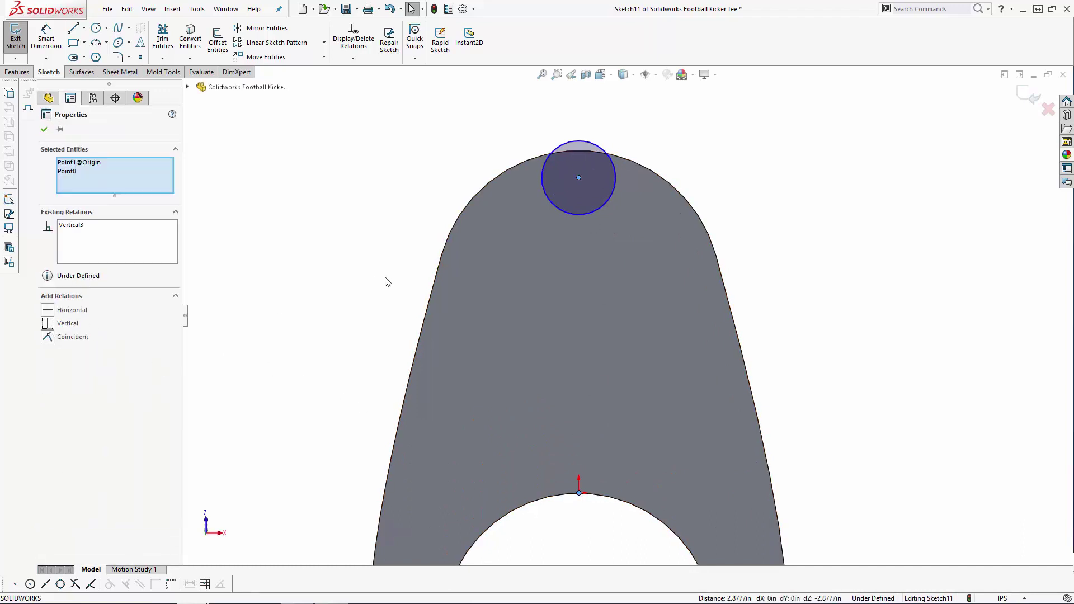
key(Escape)
Step: Make the new circle tangent to the arc of the body's broad rounded end and close the sketch
click(600, 147)
ctrl+click(631, 162)
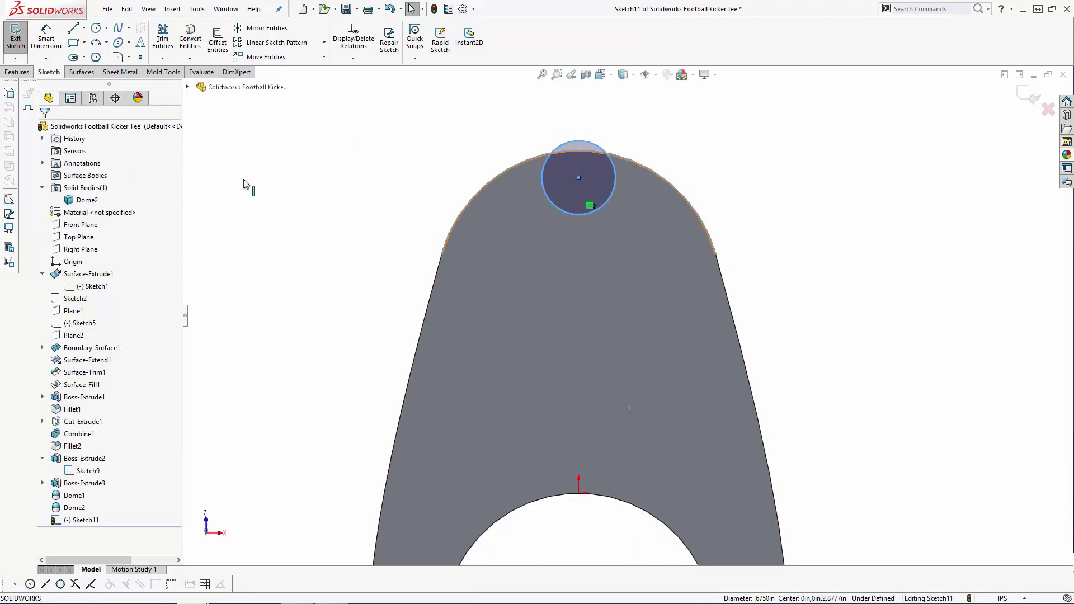
click(67, 323)
key(Escape)
scroll(598, 268, up, 8)
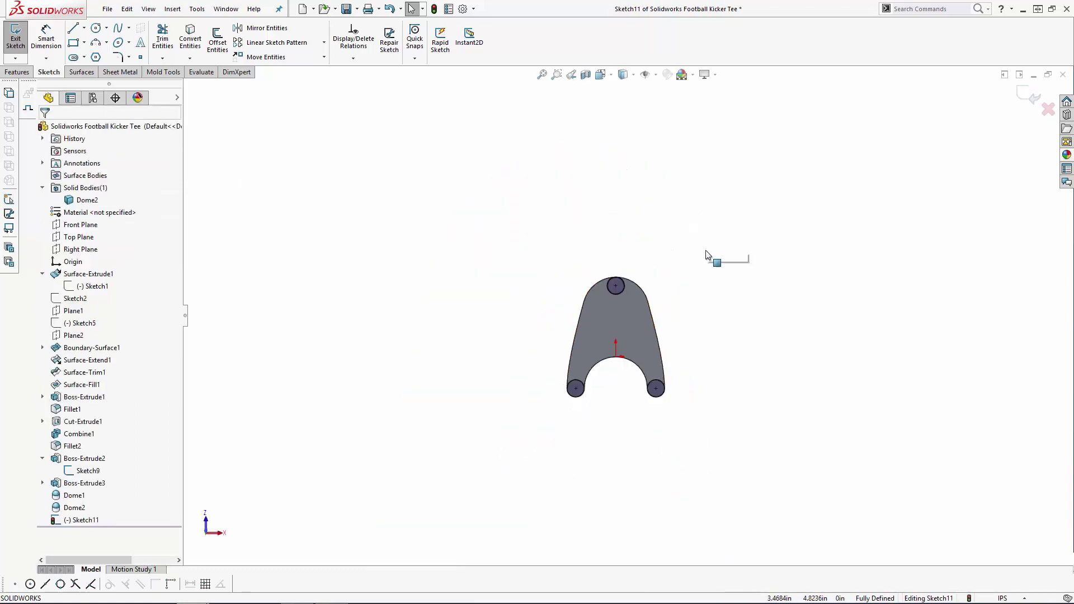
middle_drag(706, 252, 596, 494)
scroll(633, 358, down, 5)
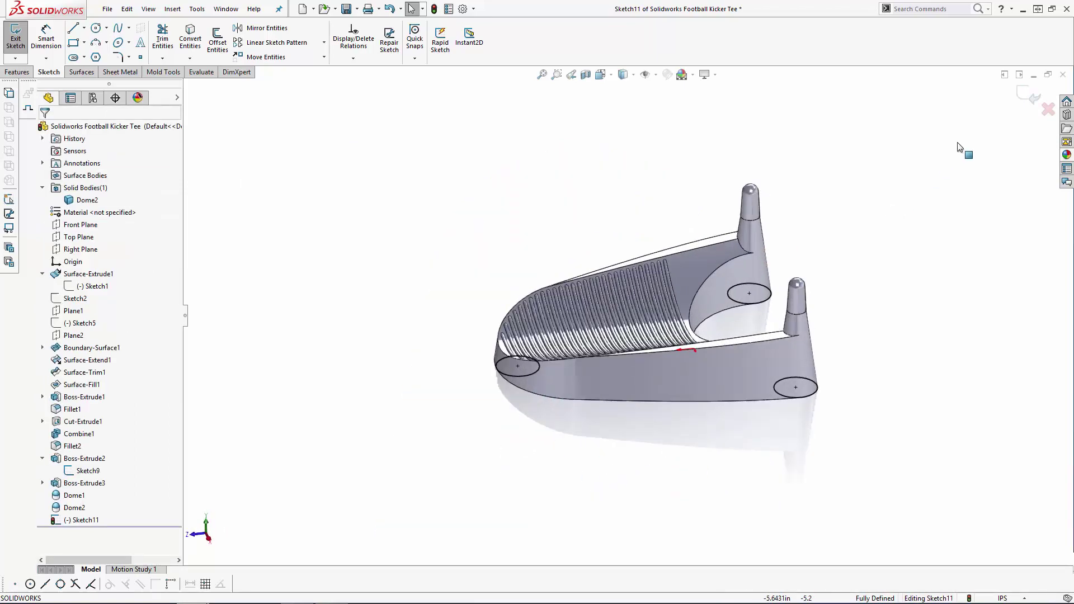
click(1029, 96)
scroll(826, 384, down, 3)
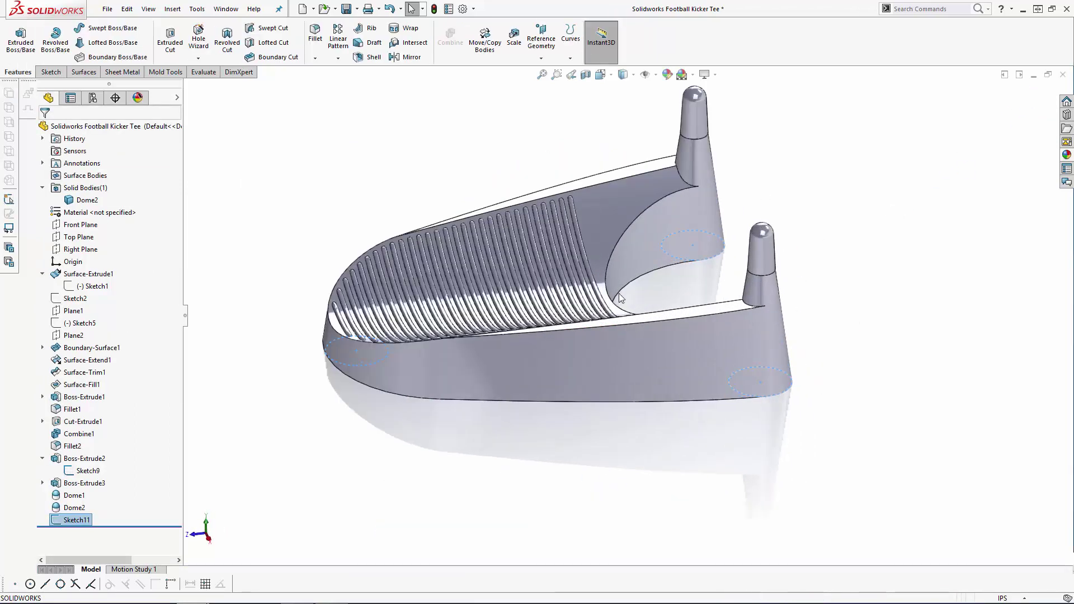
Step: Extrude the three underside circles 0.875 in with a 2-degree draft, merged with the body, and hide Sketch9
click(21, 41)
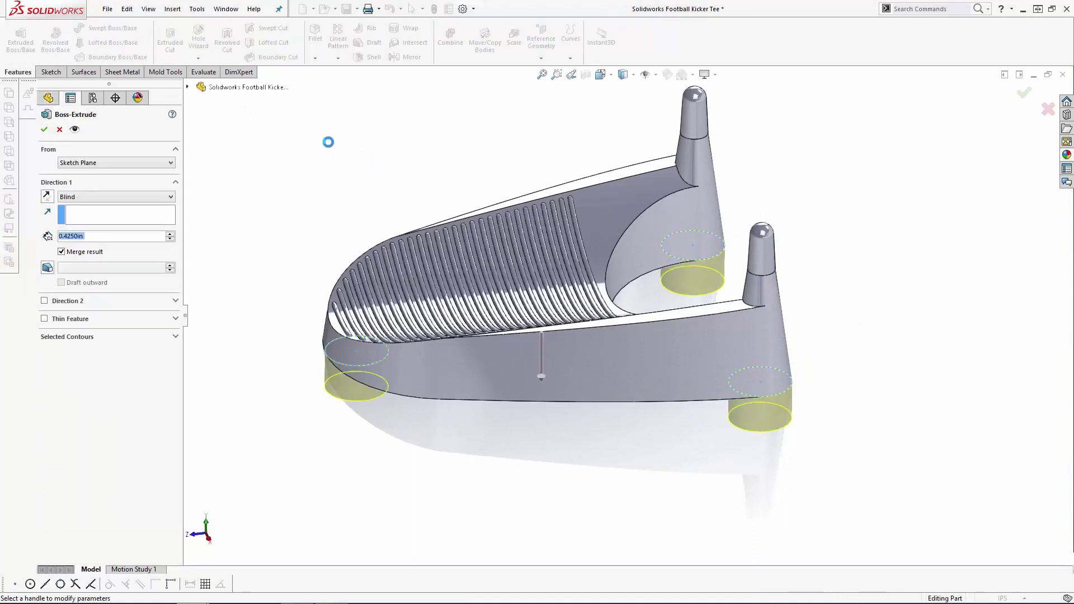
text(0.875)
key(Return)
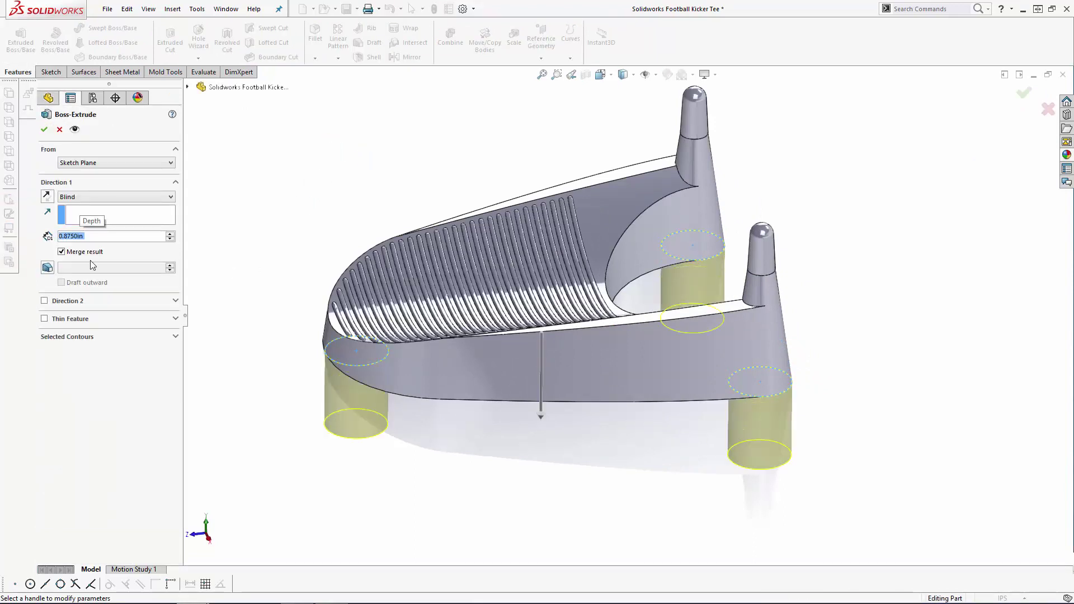
click(46, 268)
text(2)
key(Return)
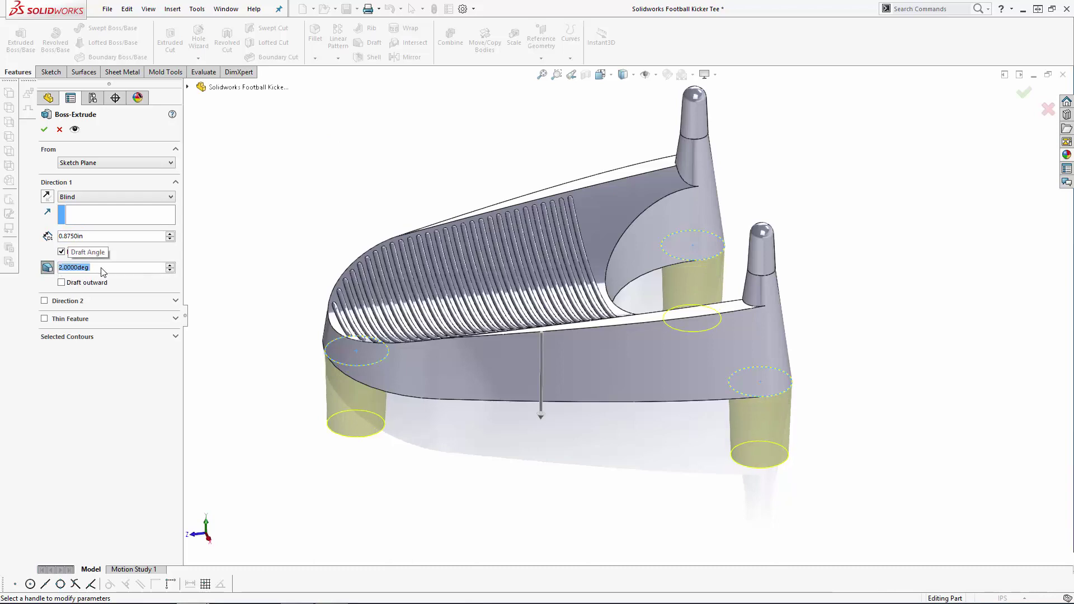
middle_drag(264, 159, 358, 267)
click(87, 471)
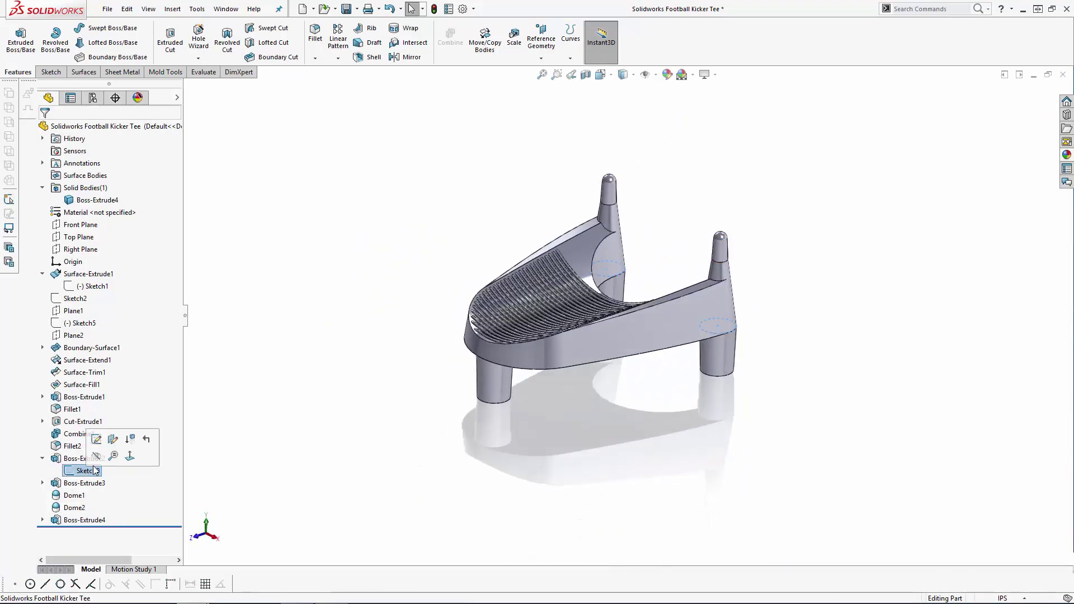
click(96, 455)
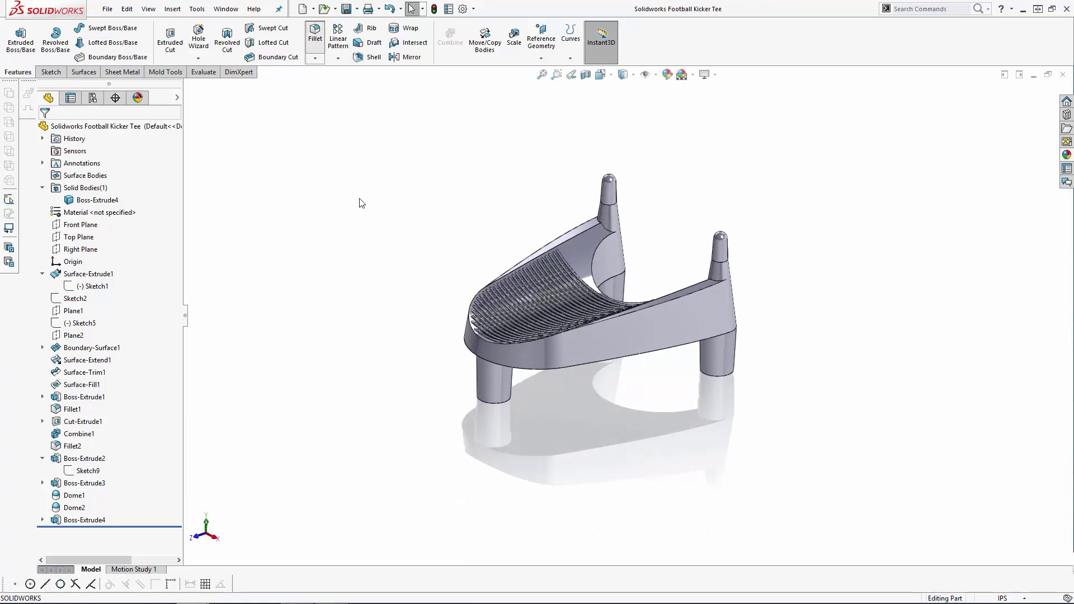
Step: Fillet the circular edges partway up both upright pegs with a 2 in radius
scroll(578, 208, down, 2)
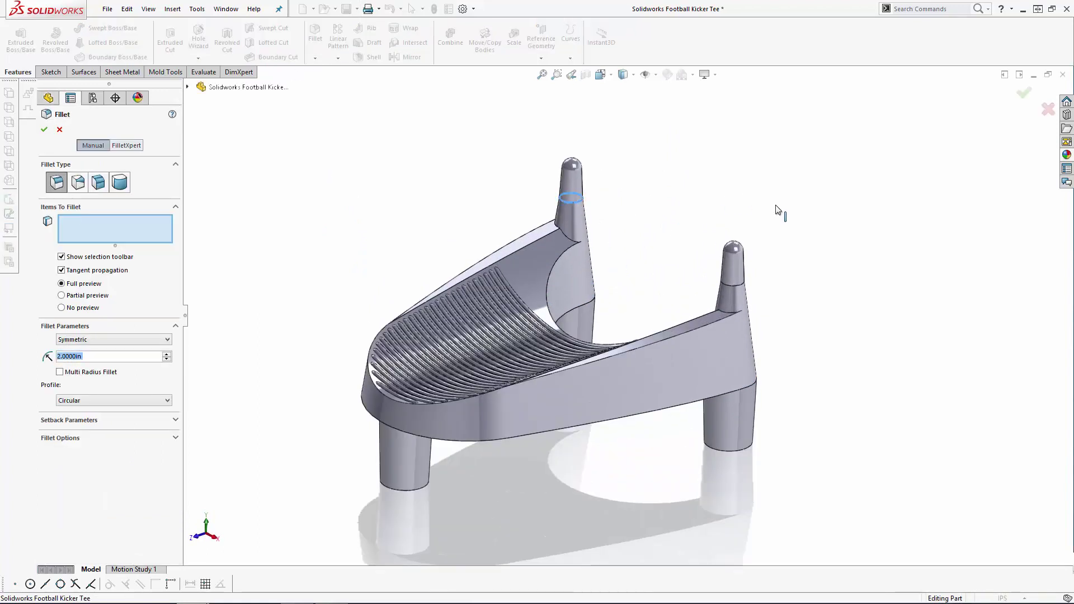
click(741, 285)
scroll(748, 314, up, 1)
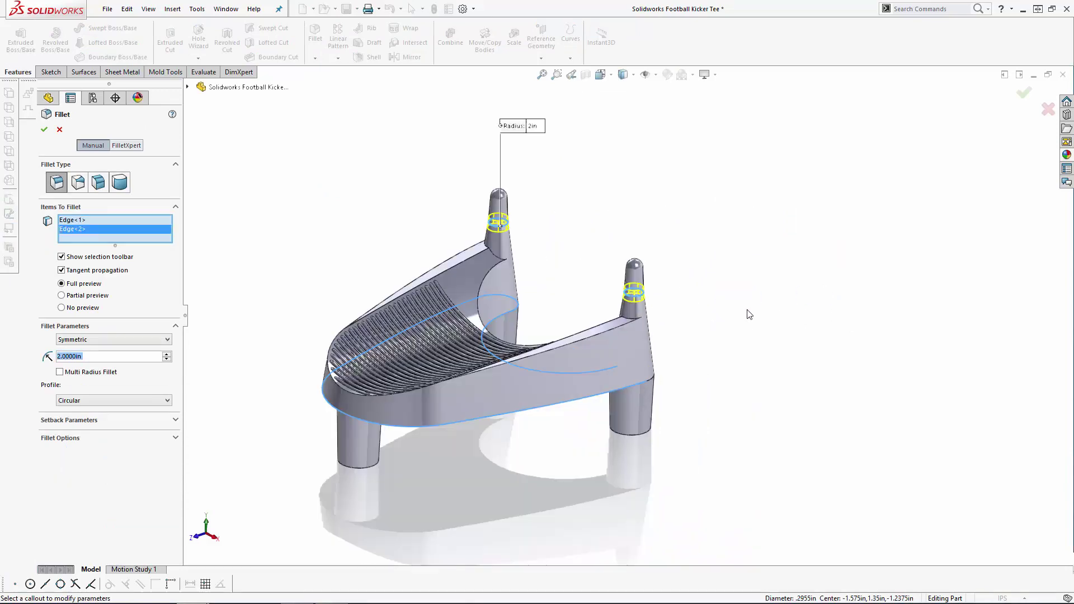
scroll(749, 308, down, 1)
right_click(532, 173)
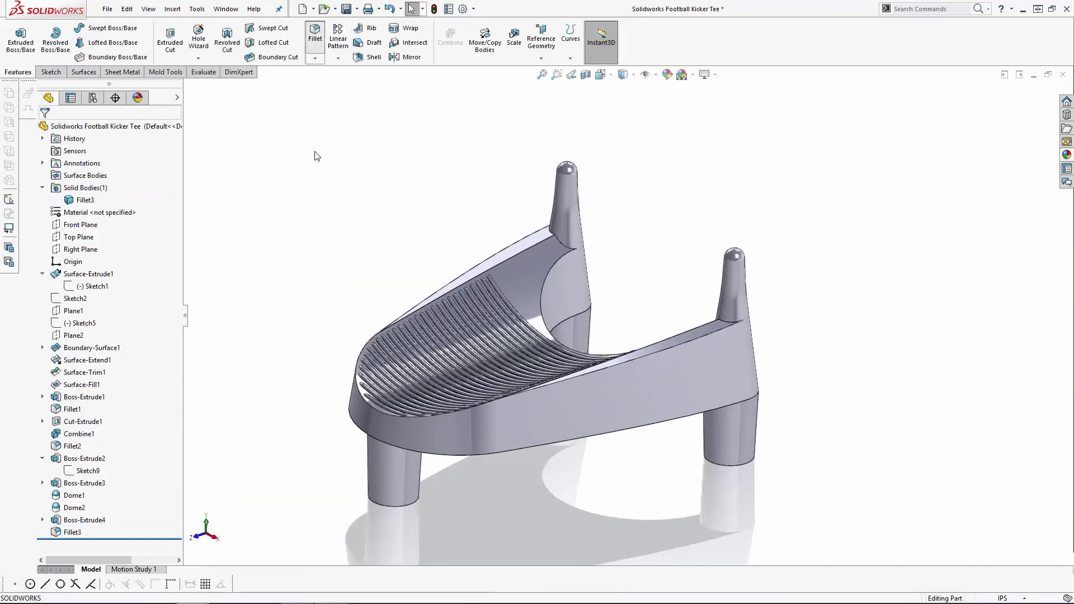
Step: Fillet the inner rim edges along both arms of the body with a 0.05 in radius
key(Return)
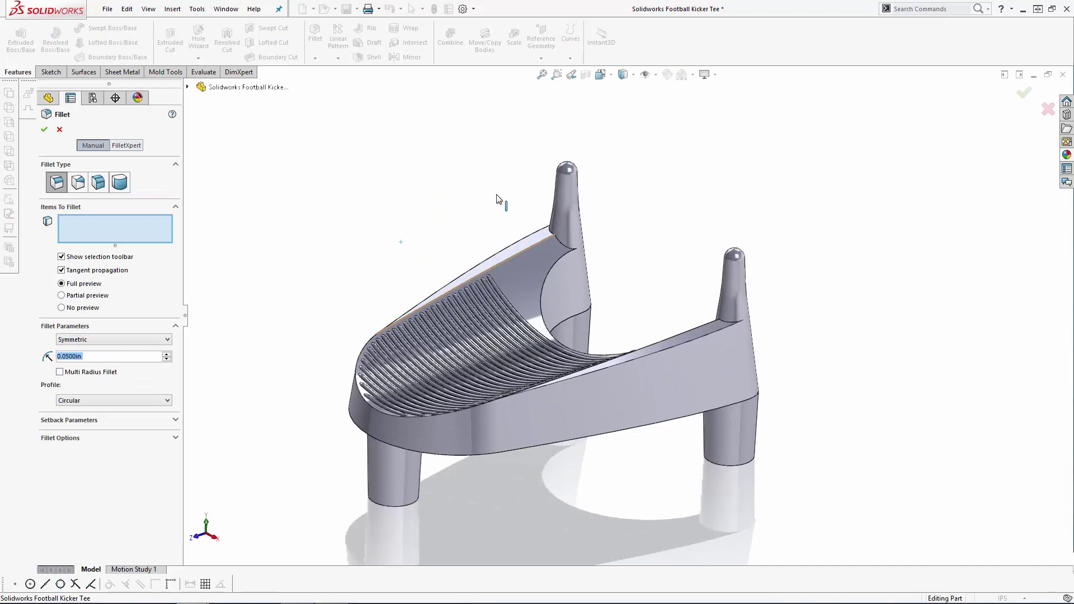
click(551, 235)
middle_drag(654, 305, 755, 224)
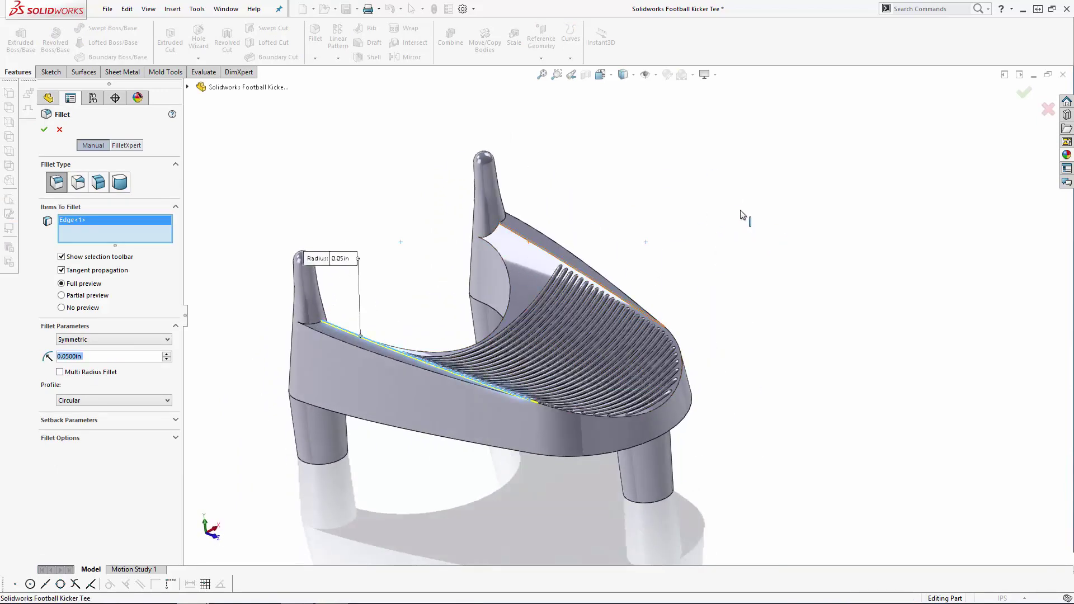
click(582, 275)
key(Return)
Step: Set up a 0.03 in fillet on the outer top rim, the edges at the peg bases and the U-opening's upper edge
middle_drag(832, 367, 614, 365)
key(f)
click(315, 35)
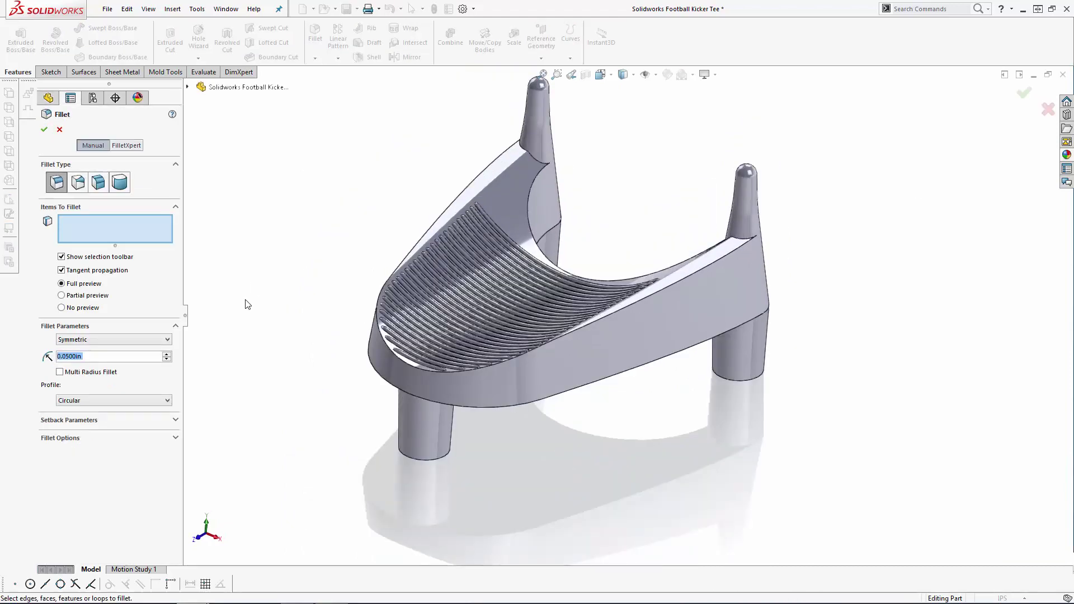
scroll(682, 389, down, 1)
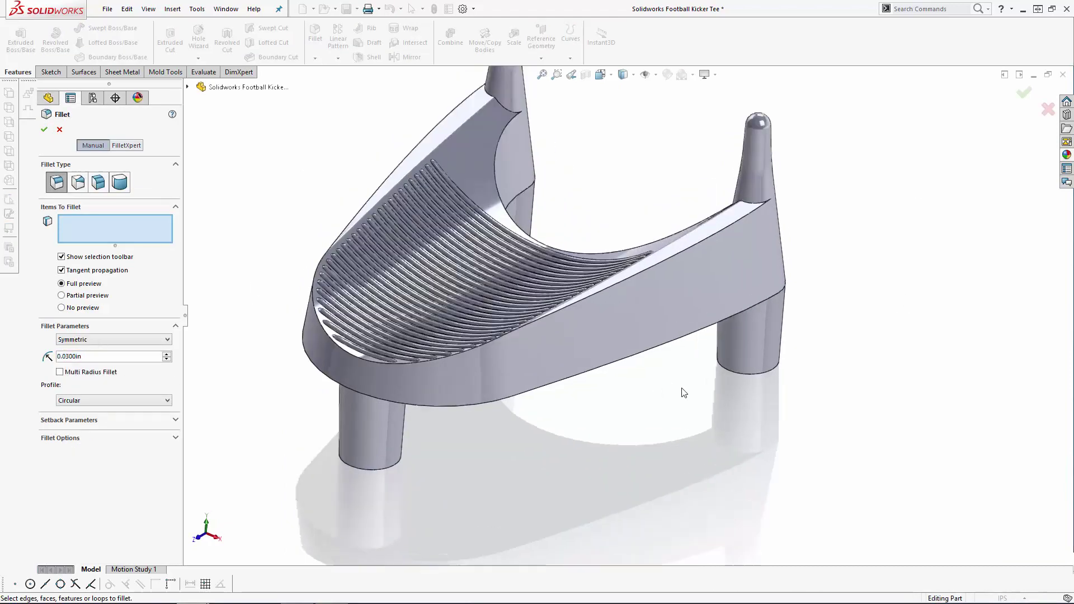
click(700, 246)
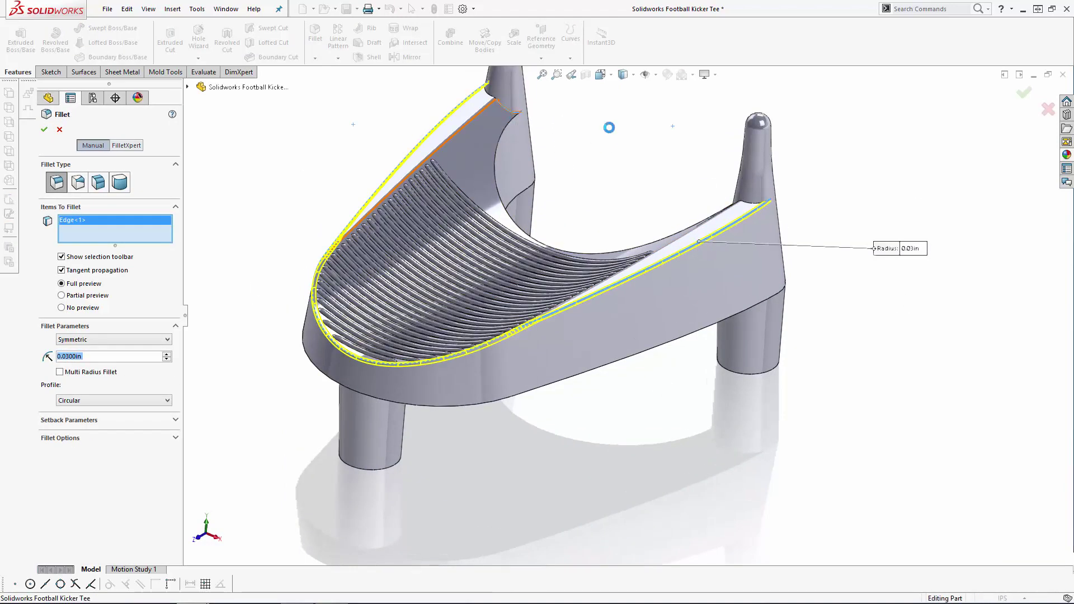
click(496, 159)
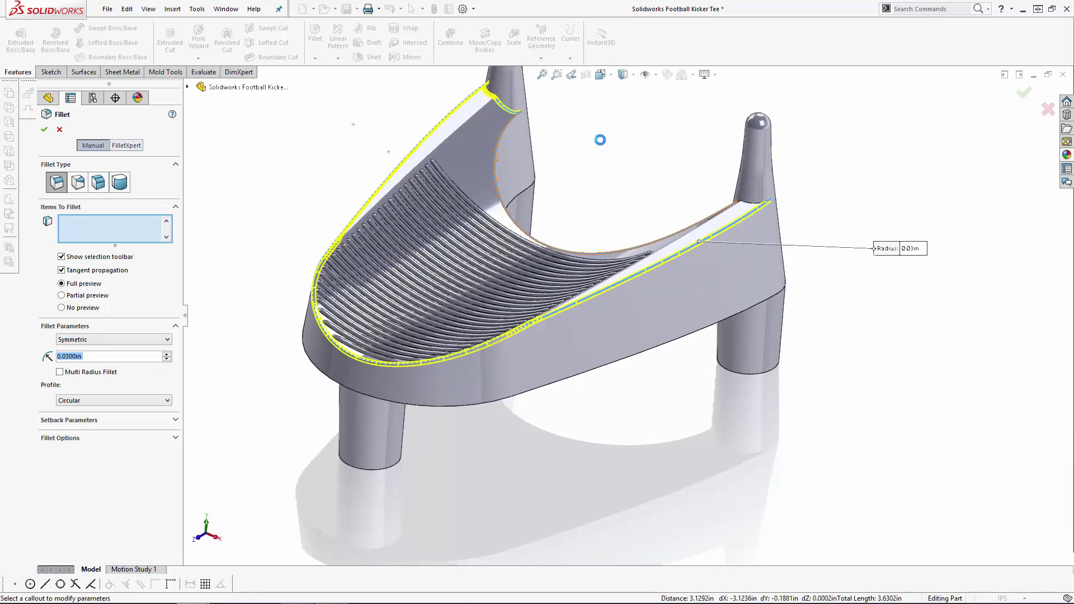
middle_drag(637, 168, 455, 66)
Step: Add the edges where the three legs meet the underside to the fillet and apply it
click(625, 209)
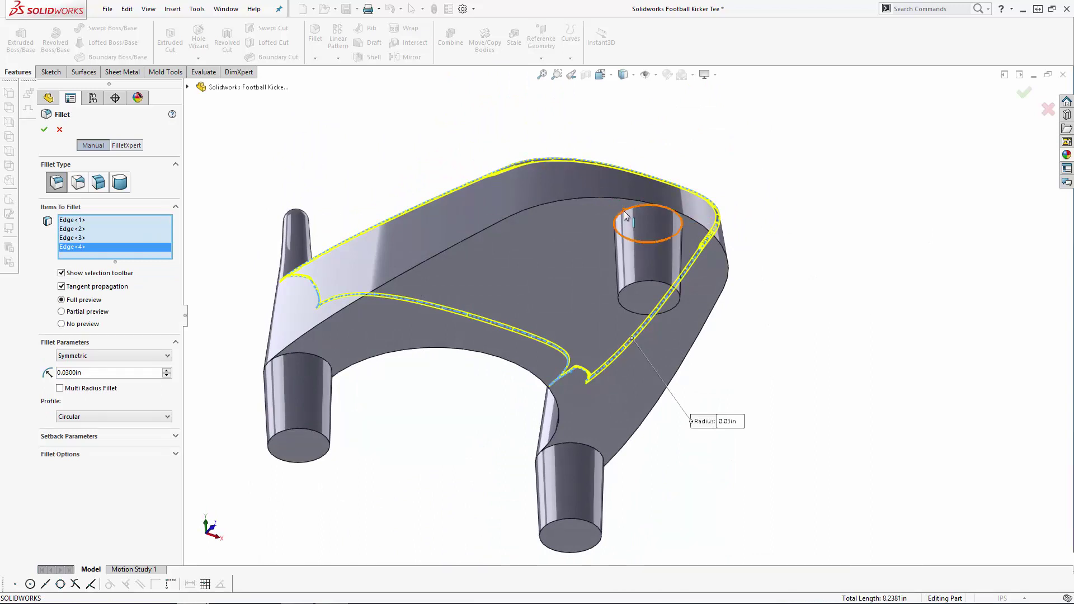
click(570, 442)
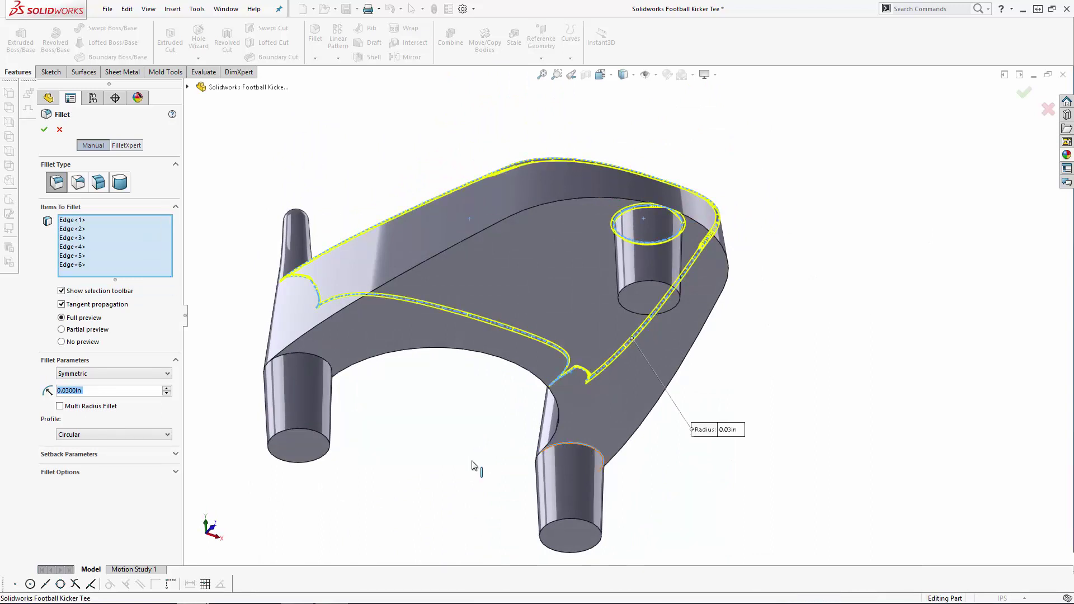
click(326, 361)
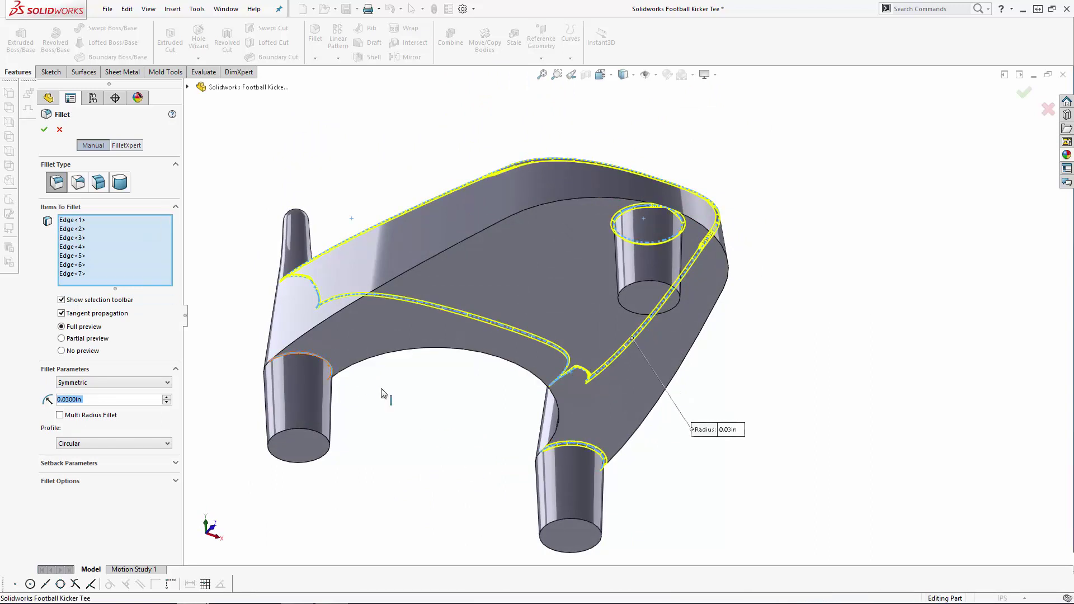
click(44, 130)
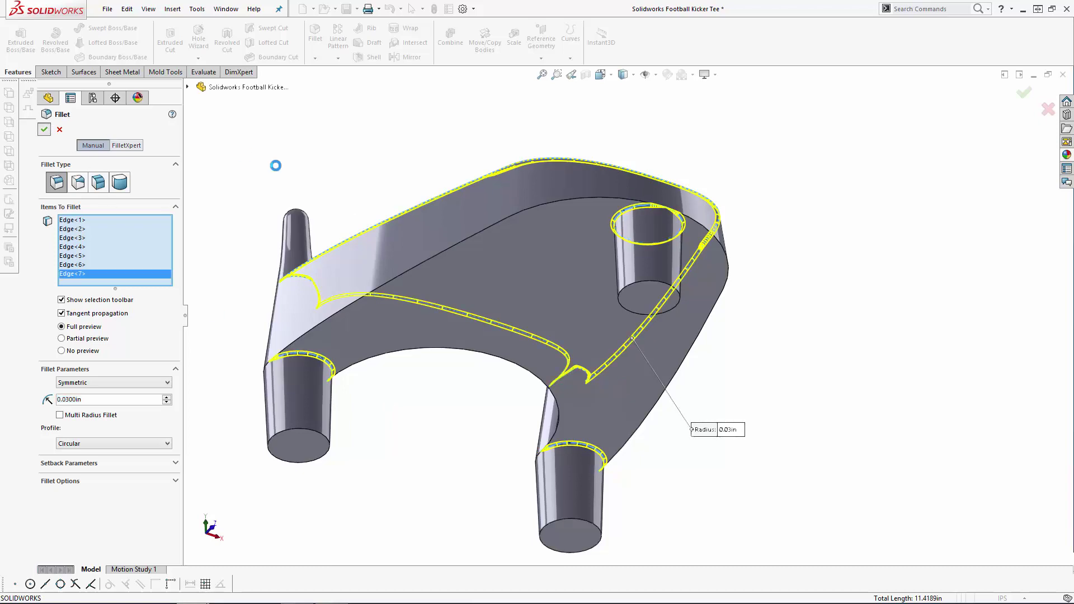
middle_drag(492, 263, 654, 315)
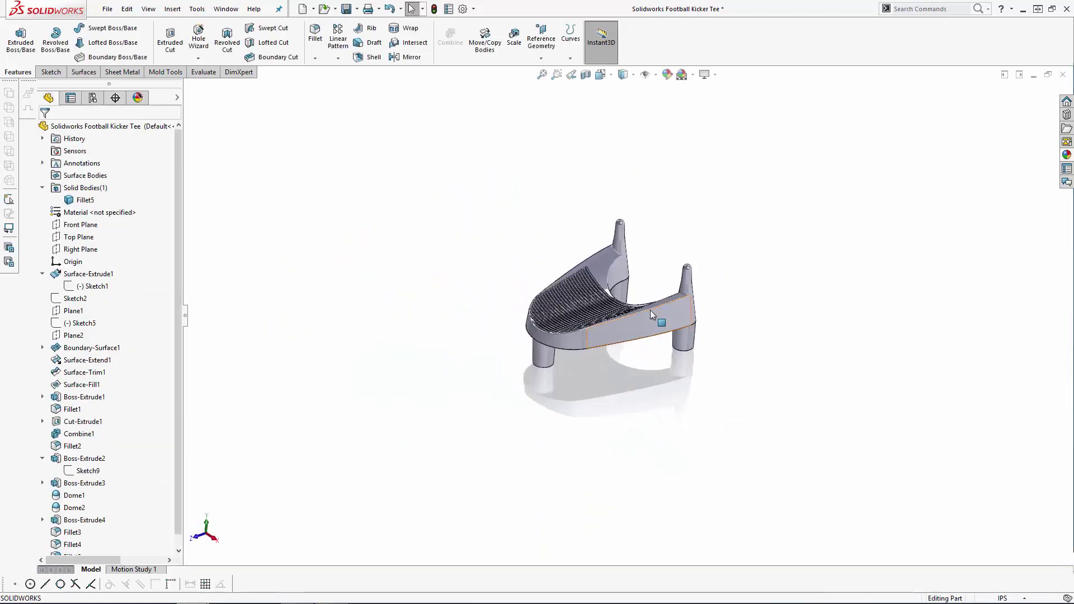
scroll(652, 308, down, 5)
scroll(173, 344, down, 1)
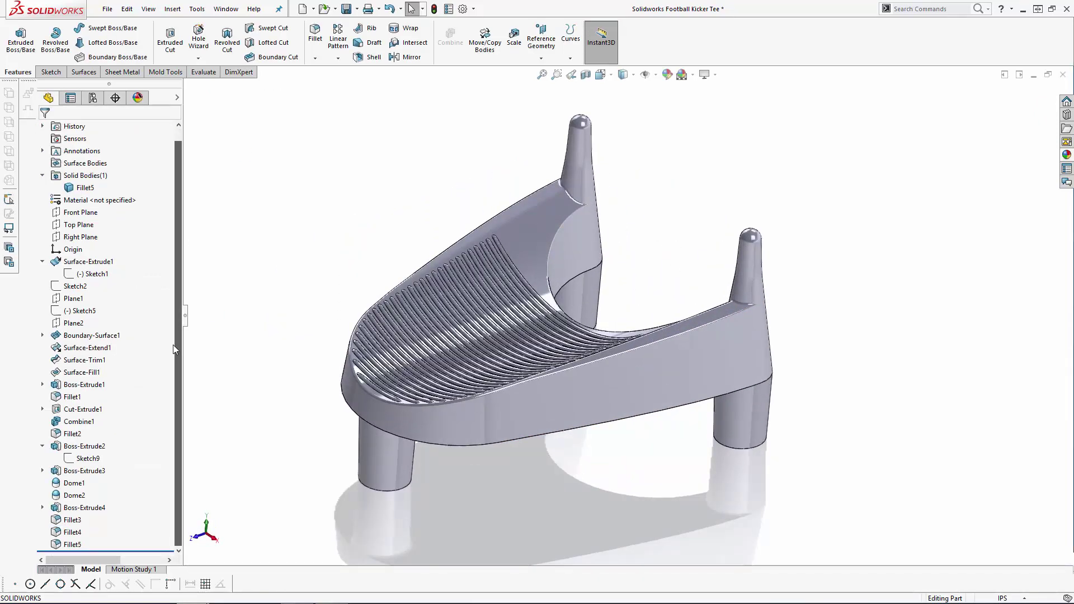